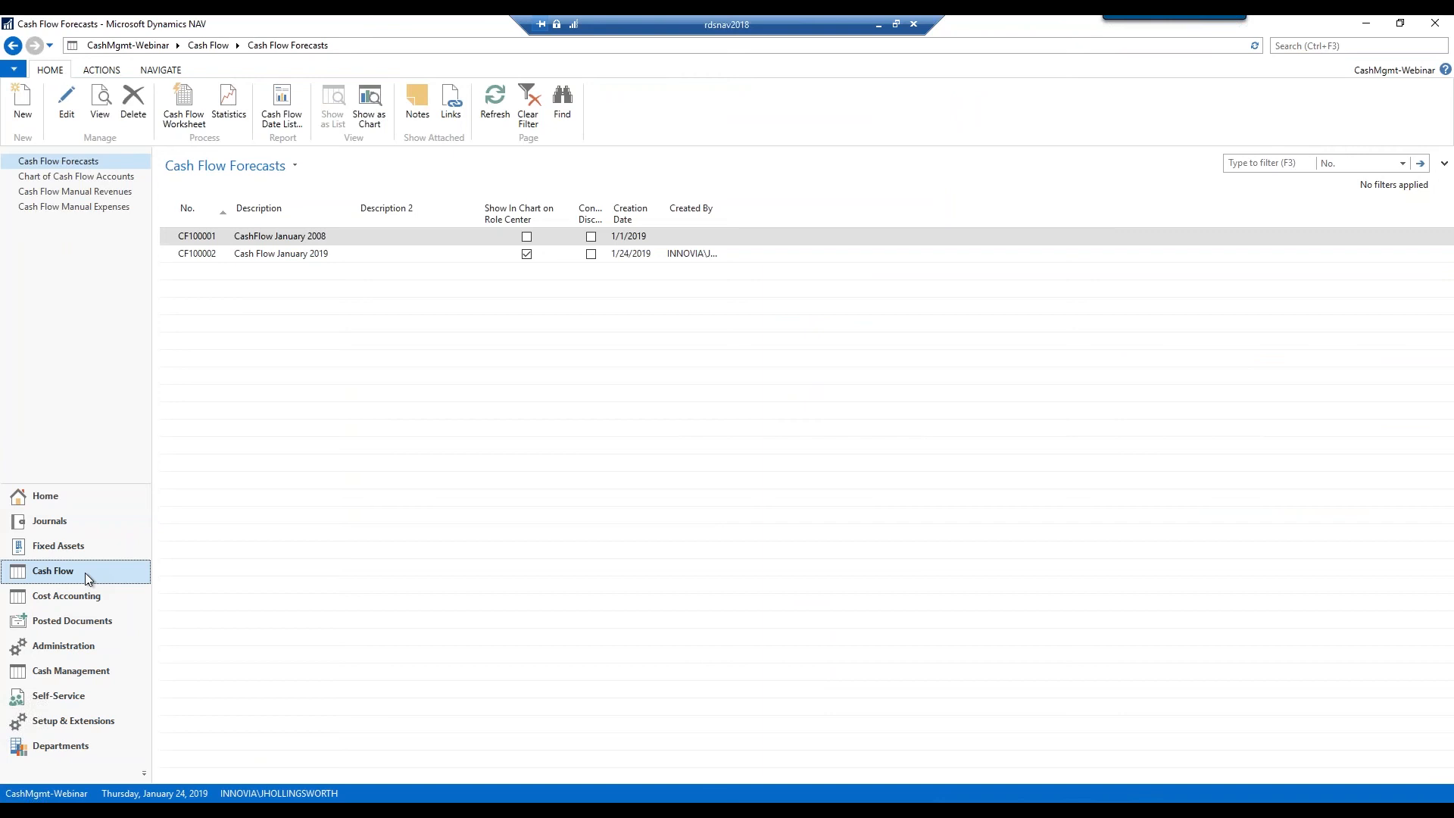
# Open the Chart of Cash Flow Accounts to see Total Cash Receipts and Disbursements
pyautogui.click(121, 177)
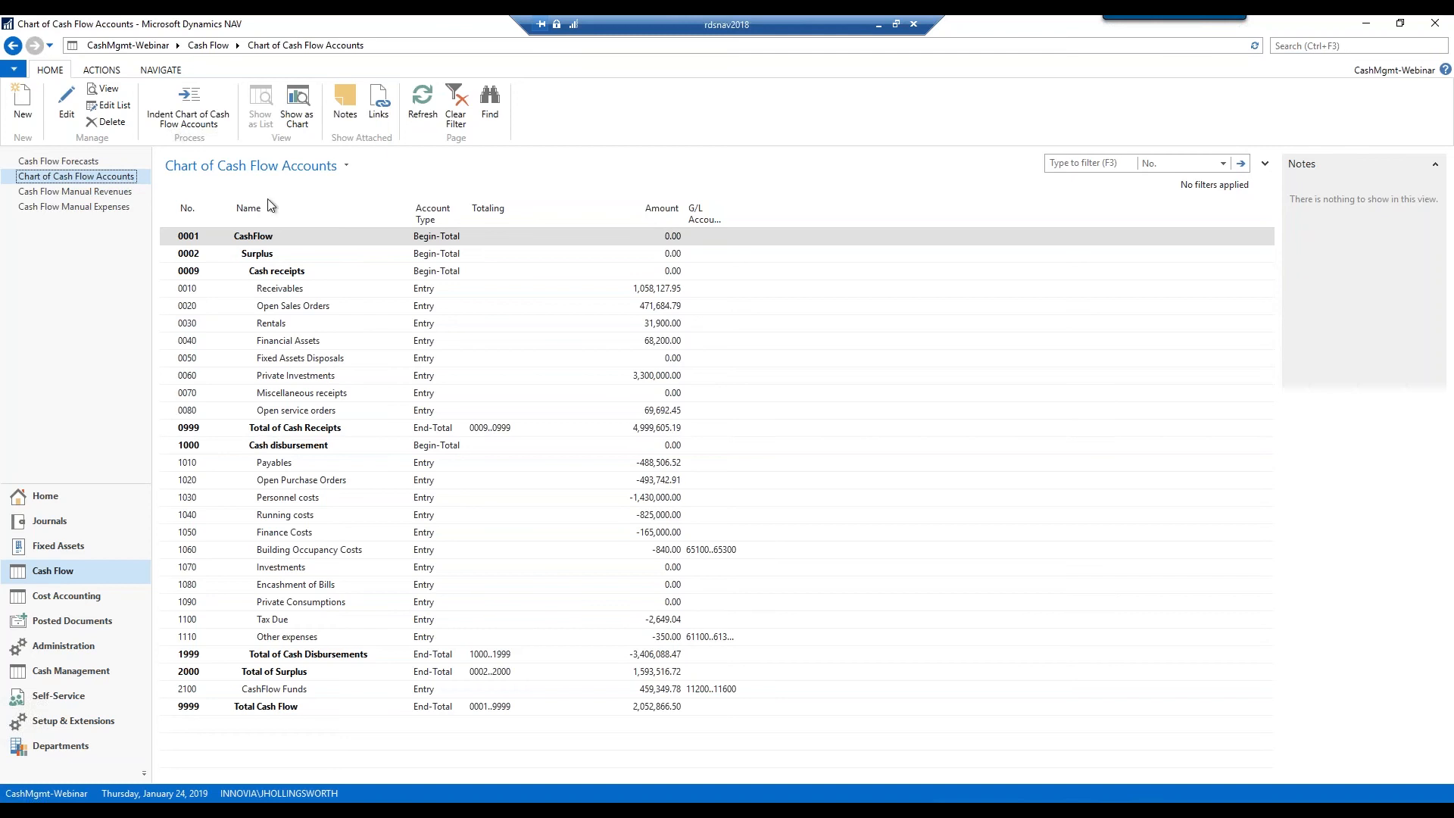
pyautogui.click(164, 292)
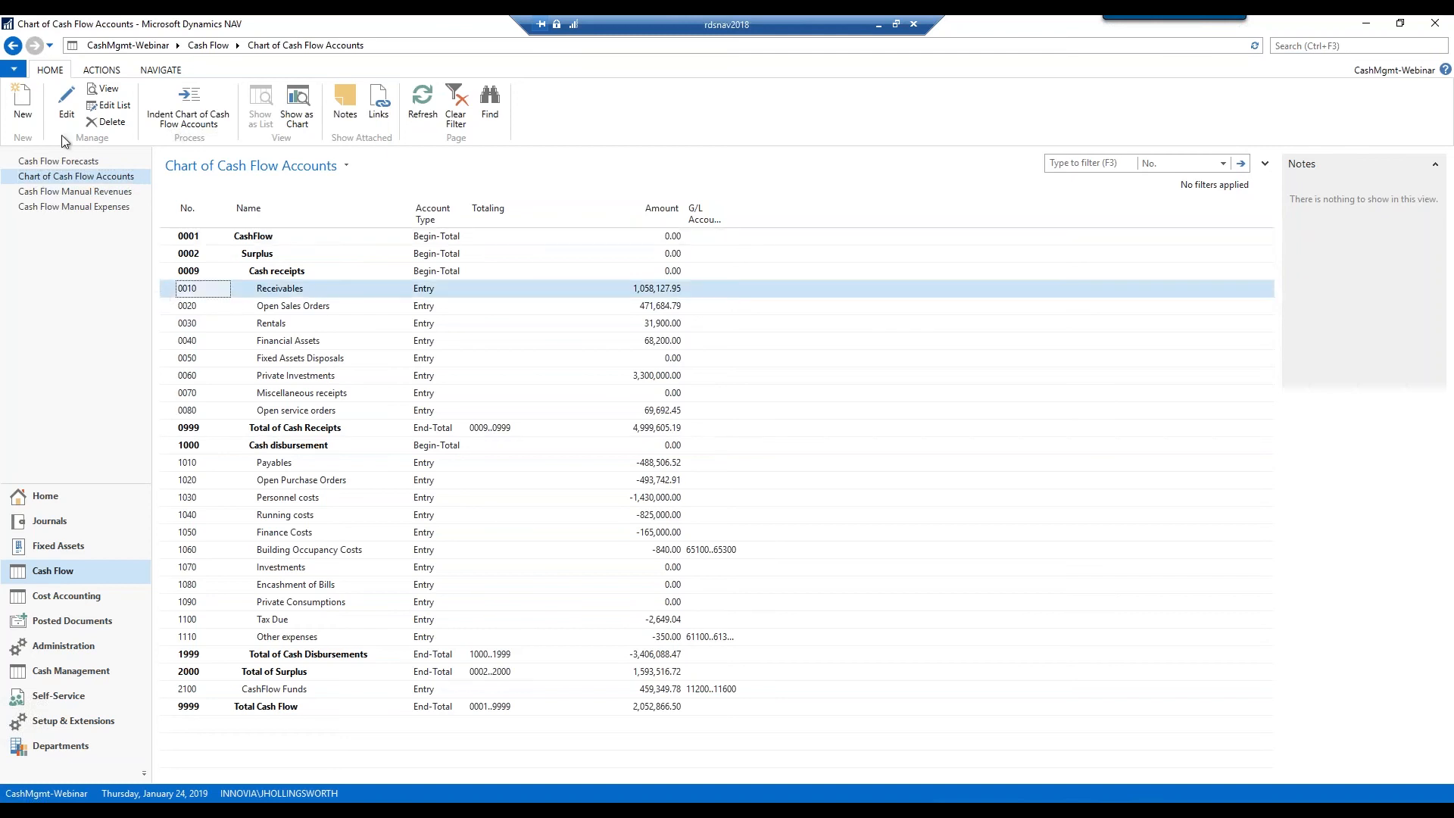
pyautogui.click(66, 105)
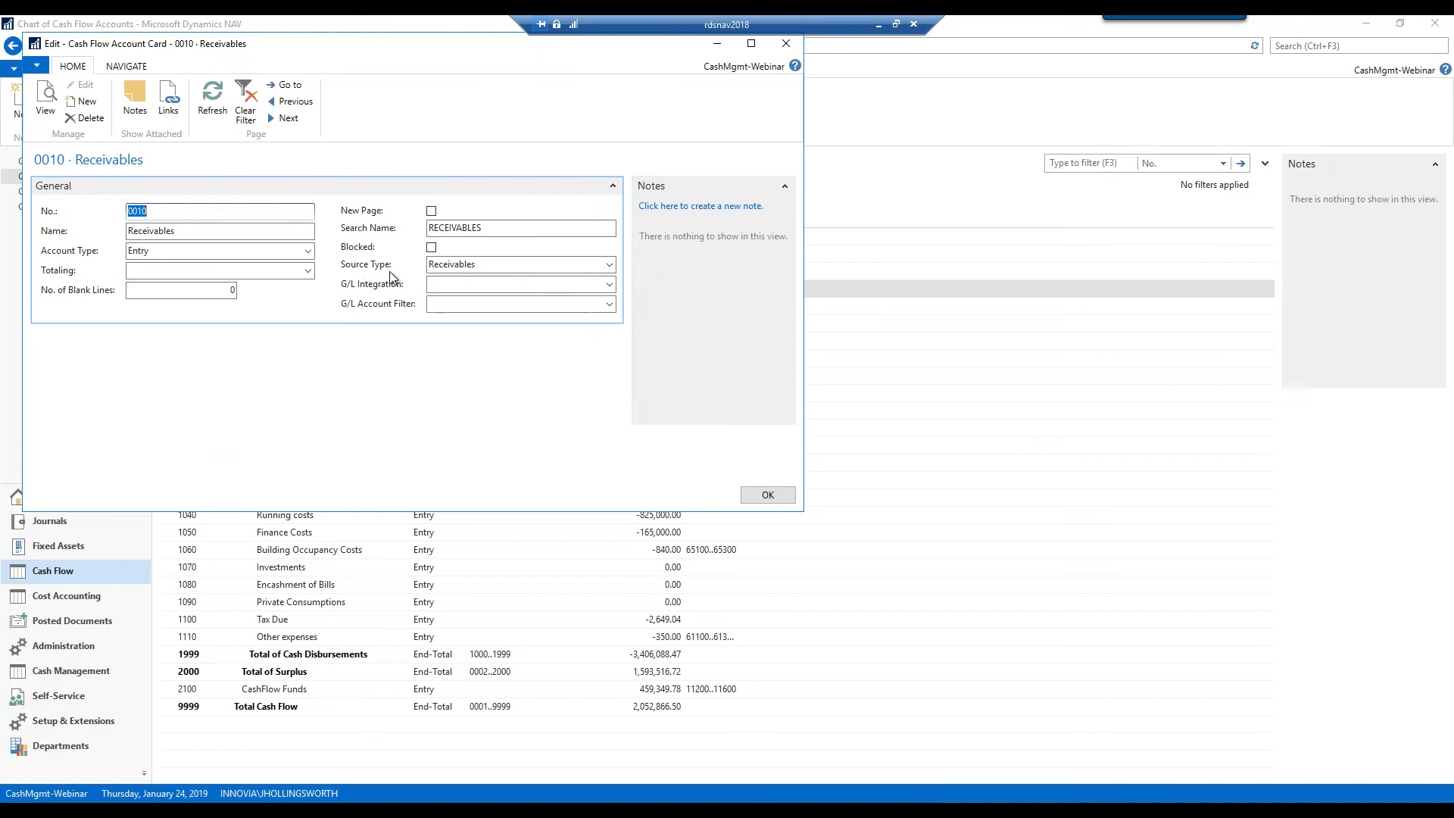
pyautogui.click(608, 265)
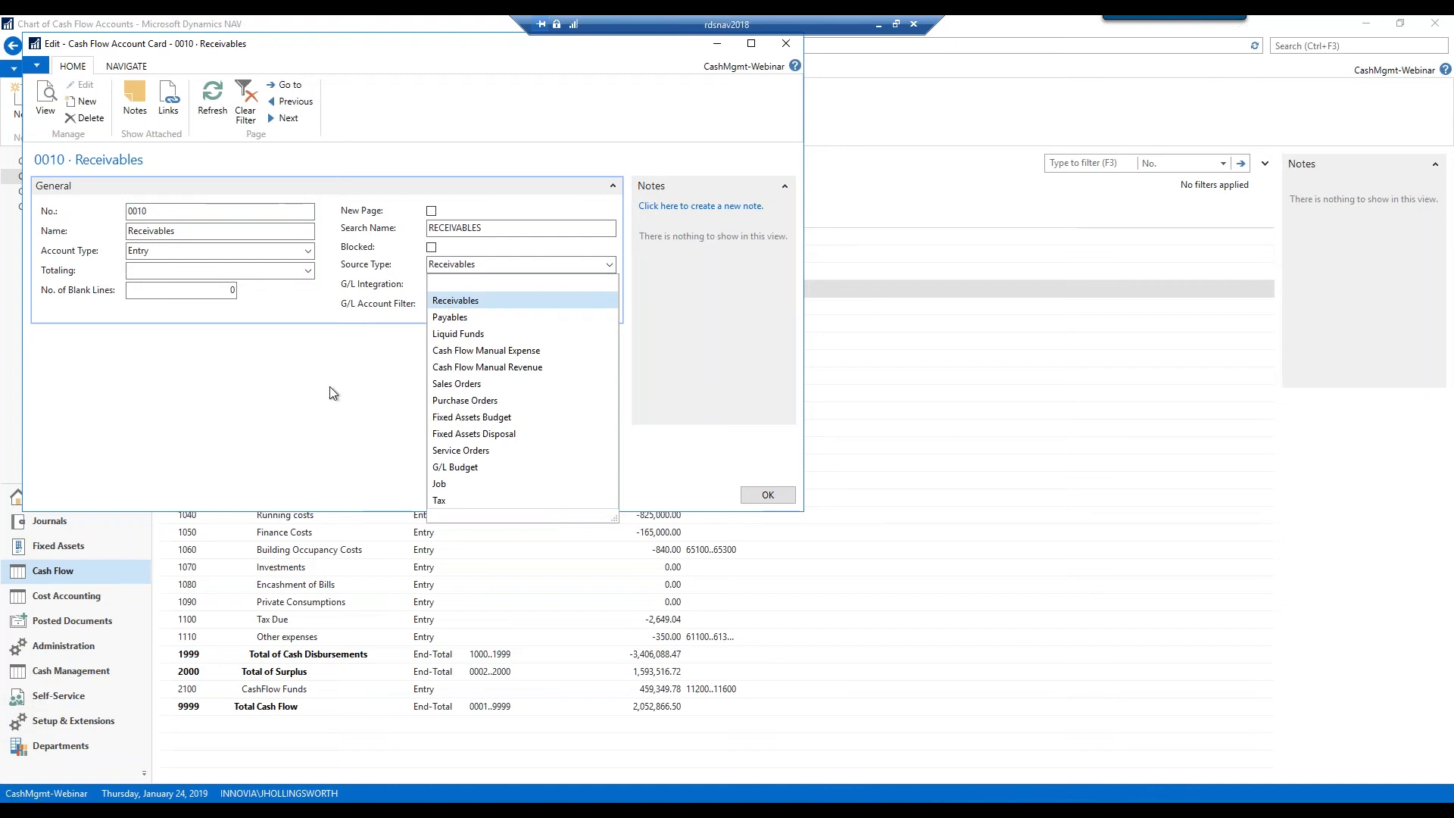
pyautogui.click(253, 347)
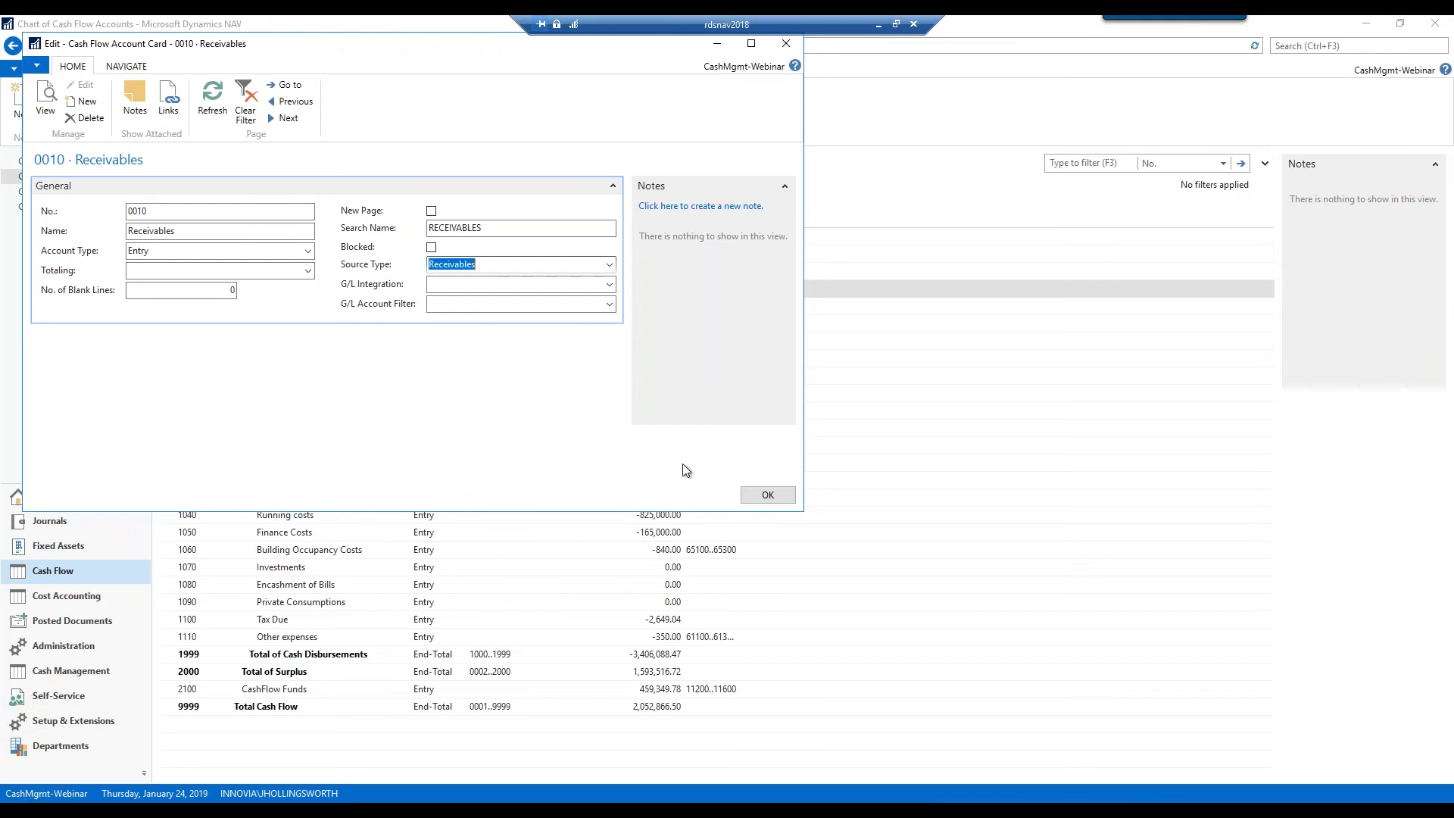
pyautogui.click(768, 495)
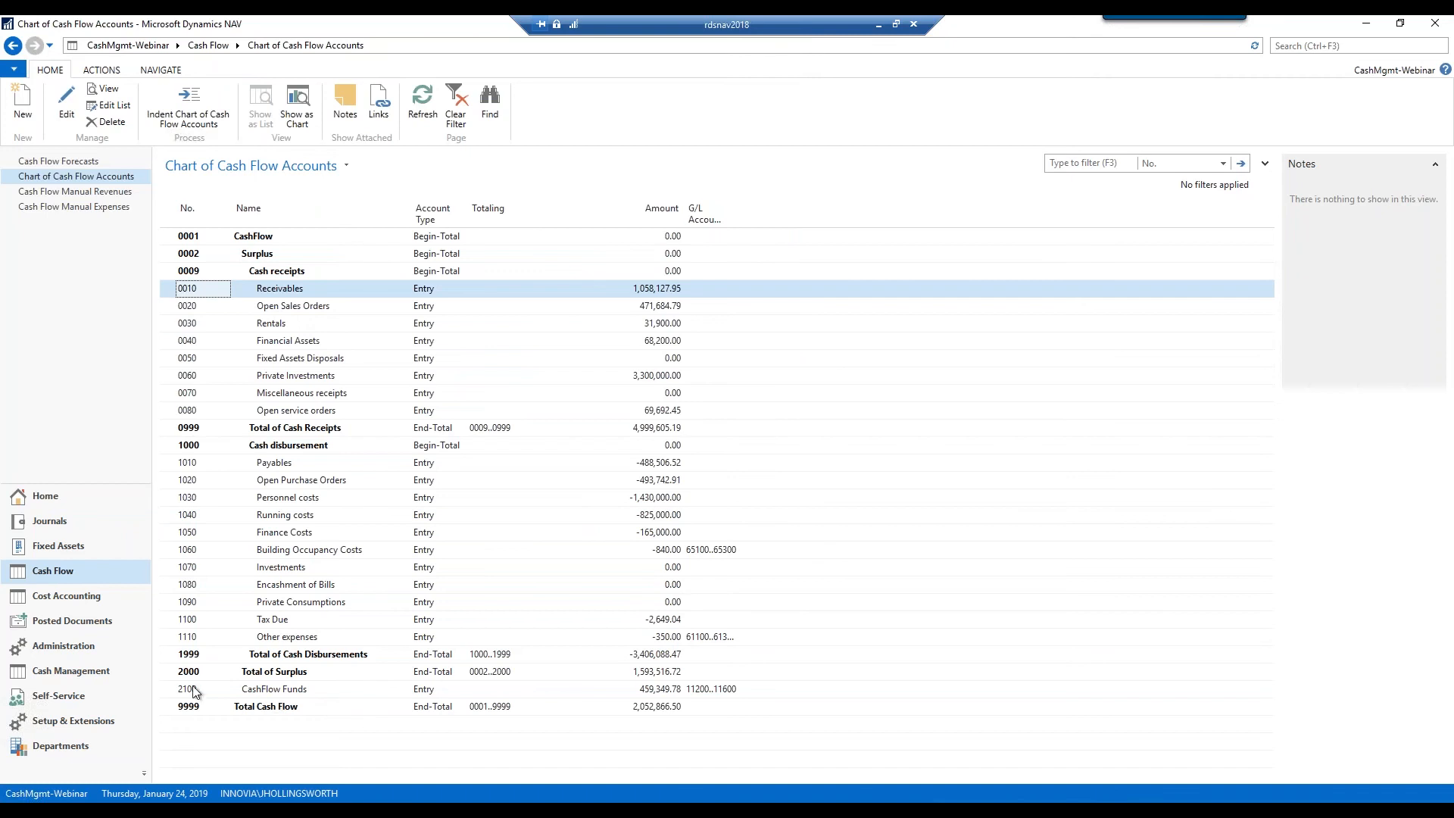
pyautogui.click(164, 690)
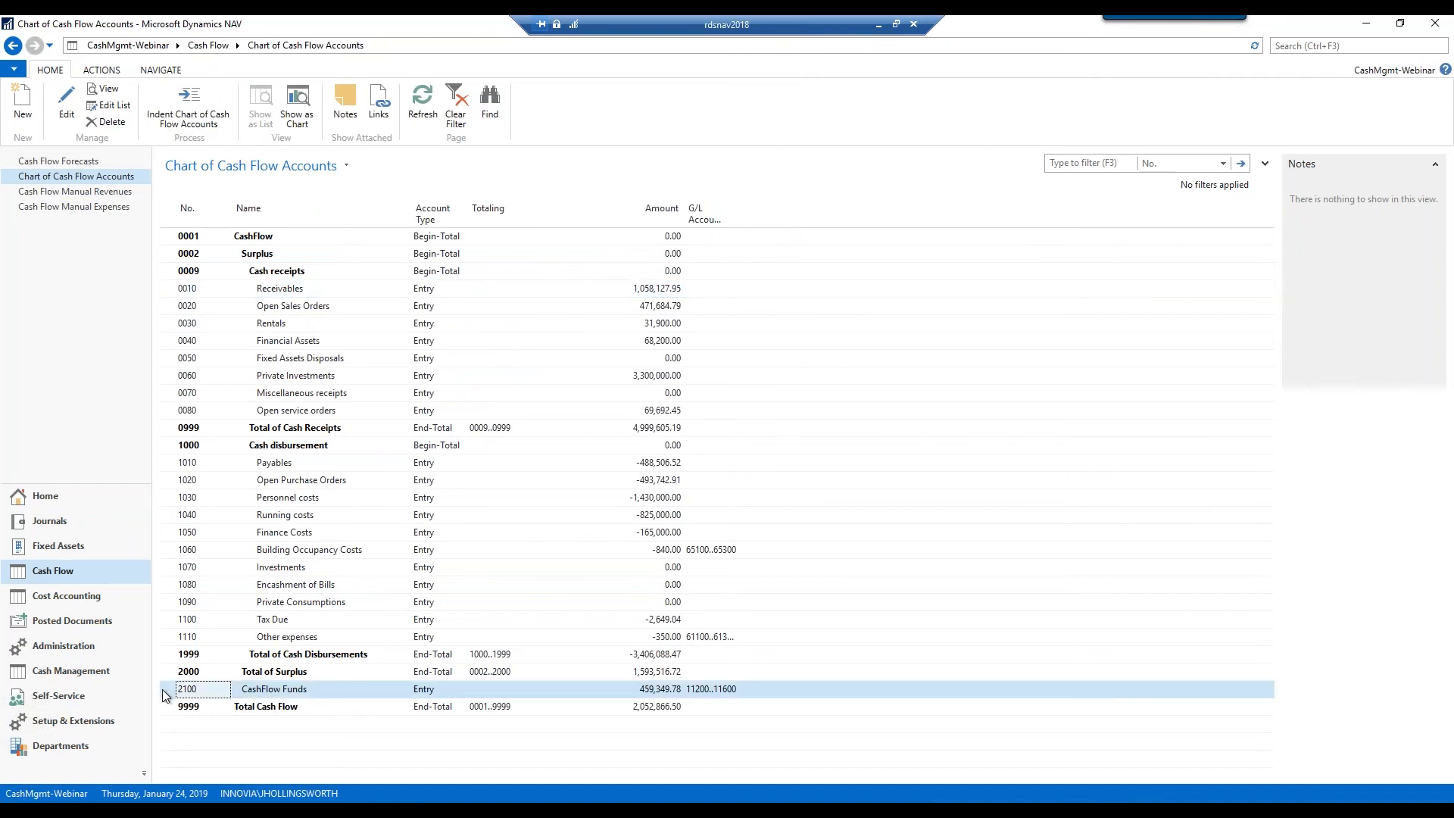
pyautogui.click(67, 106)
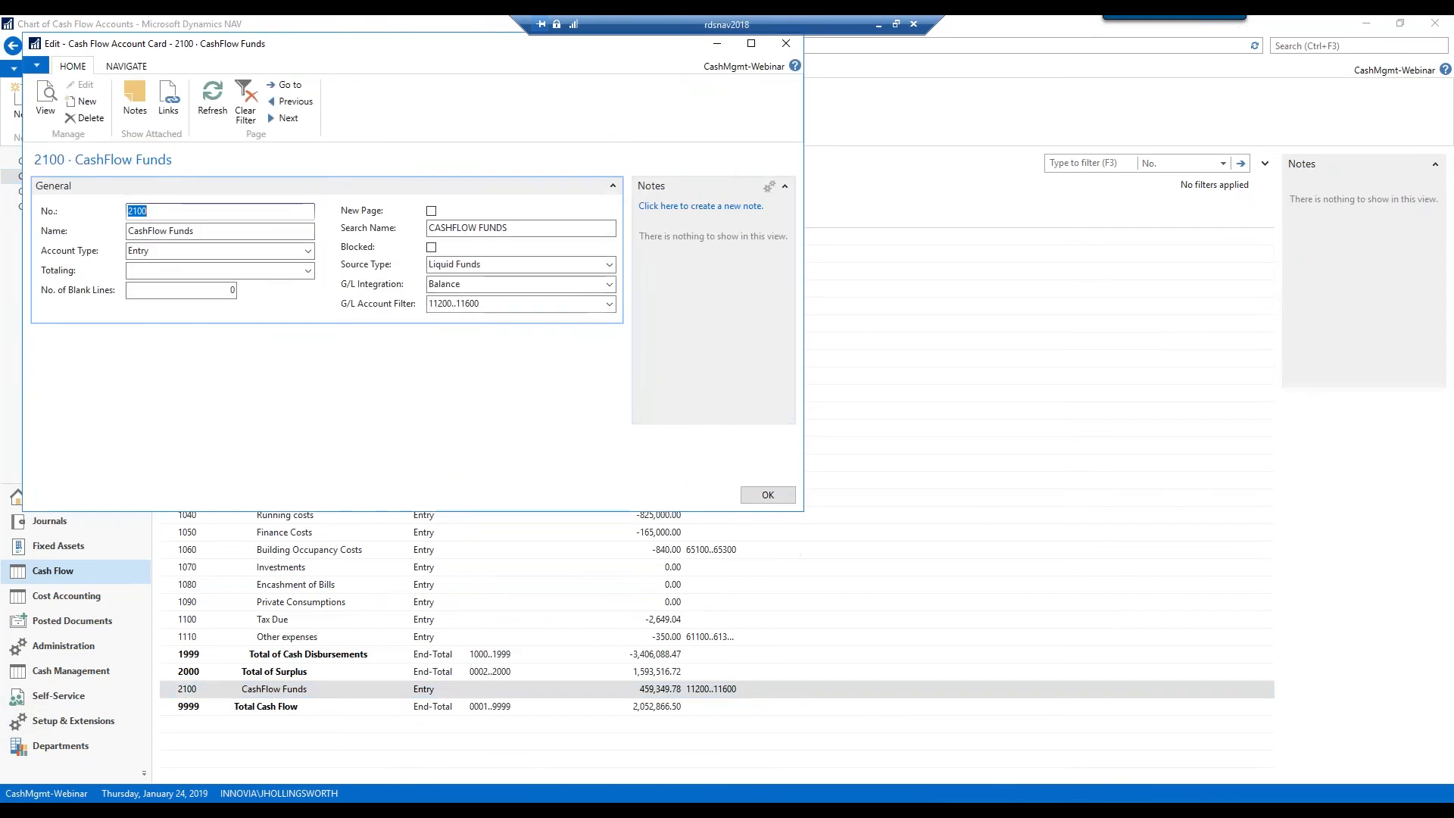
pyautogui.click(609, 265)
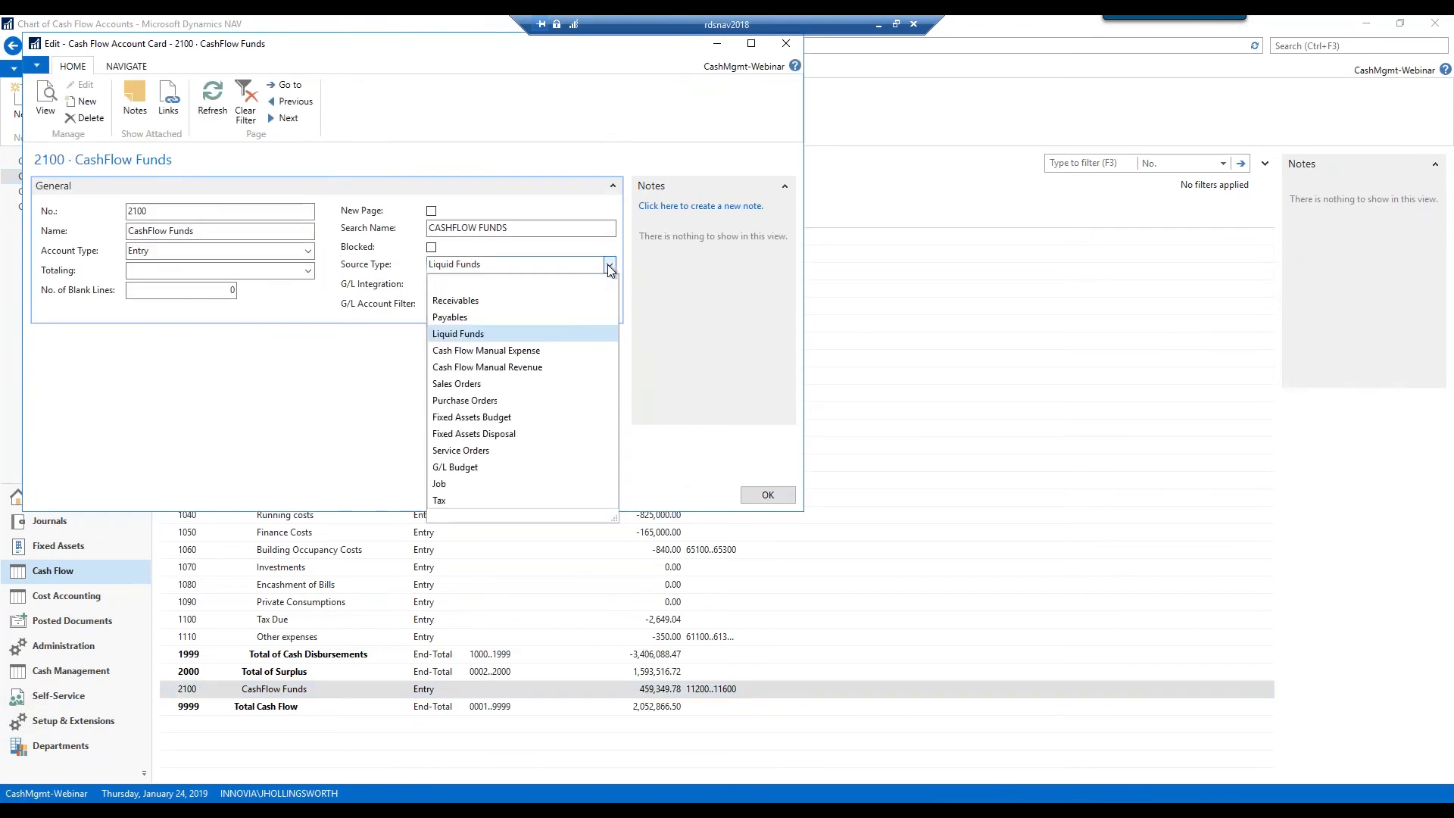
pyautogui.click(391, 333)
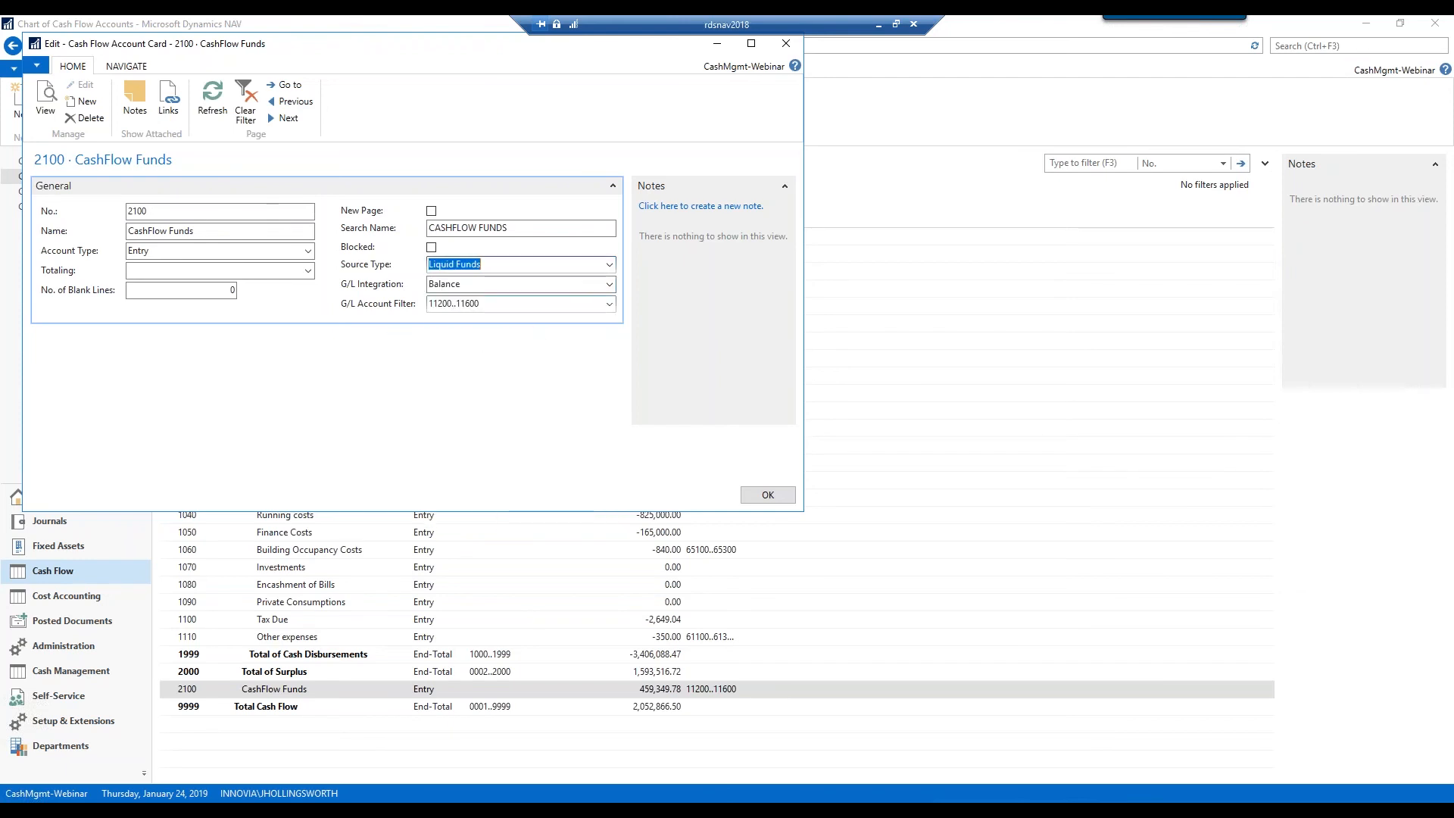
pyautogui.click(607, 284)
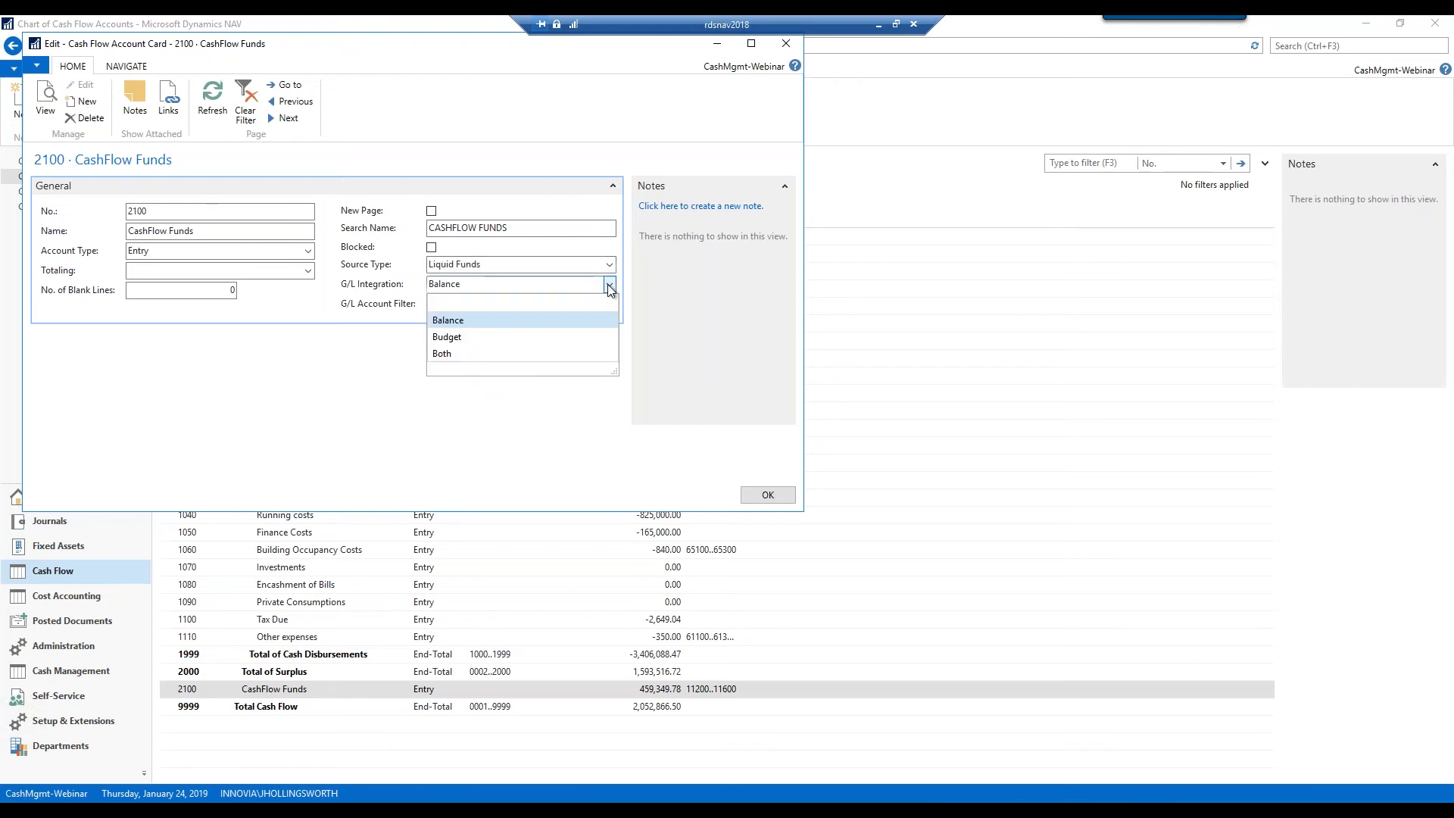
pyautogui.click(450, 321)
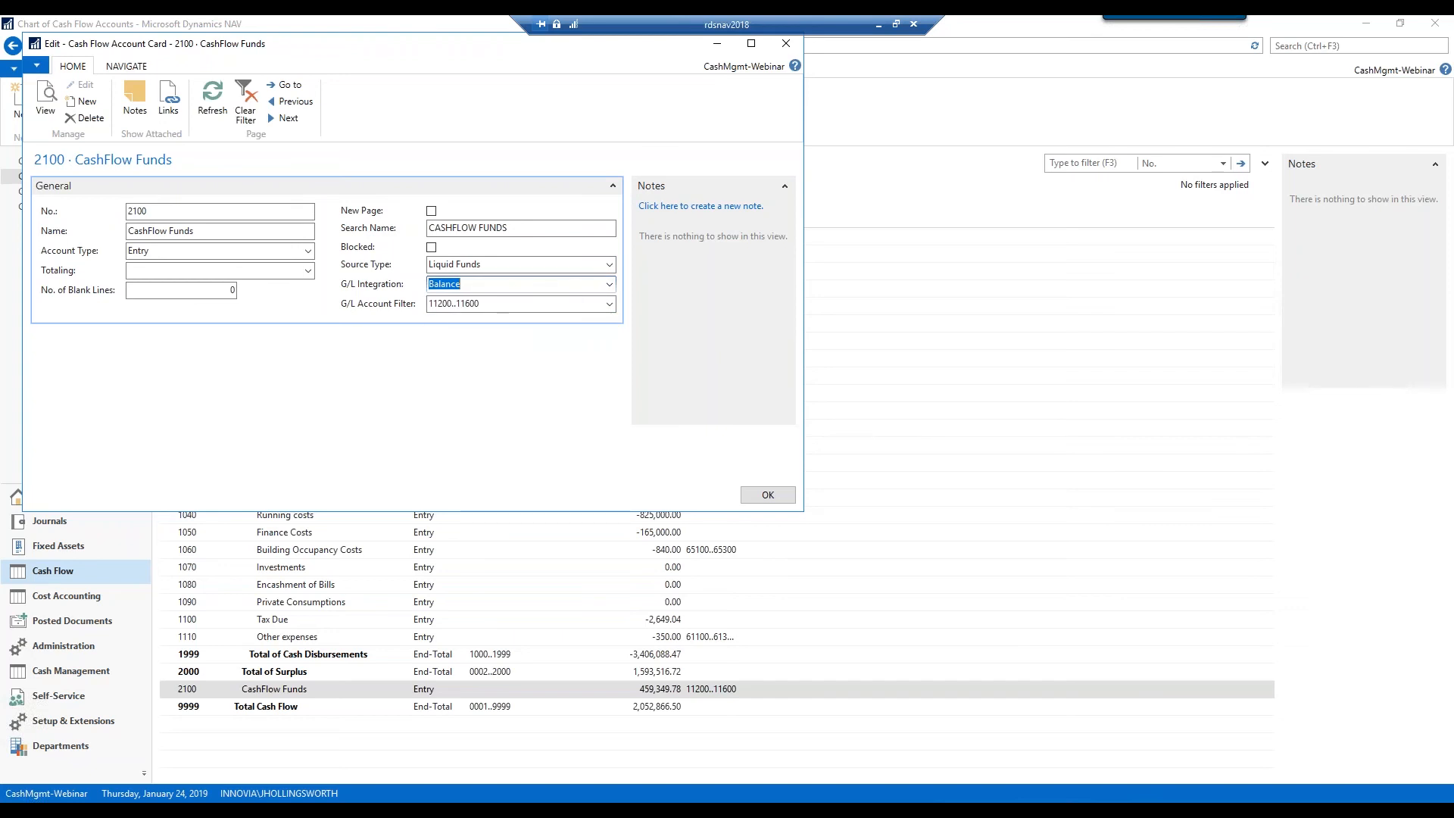
pyautogui.click(613, 309)
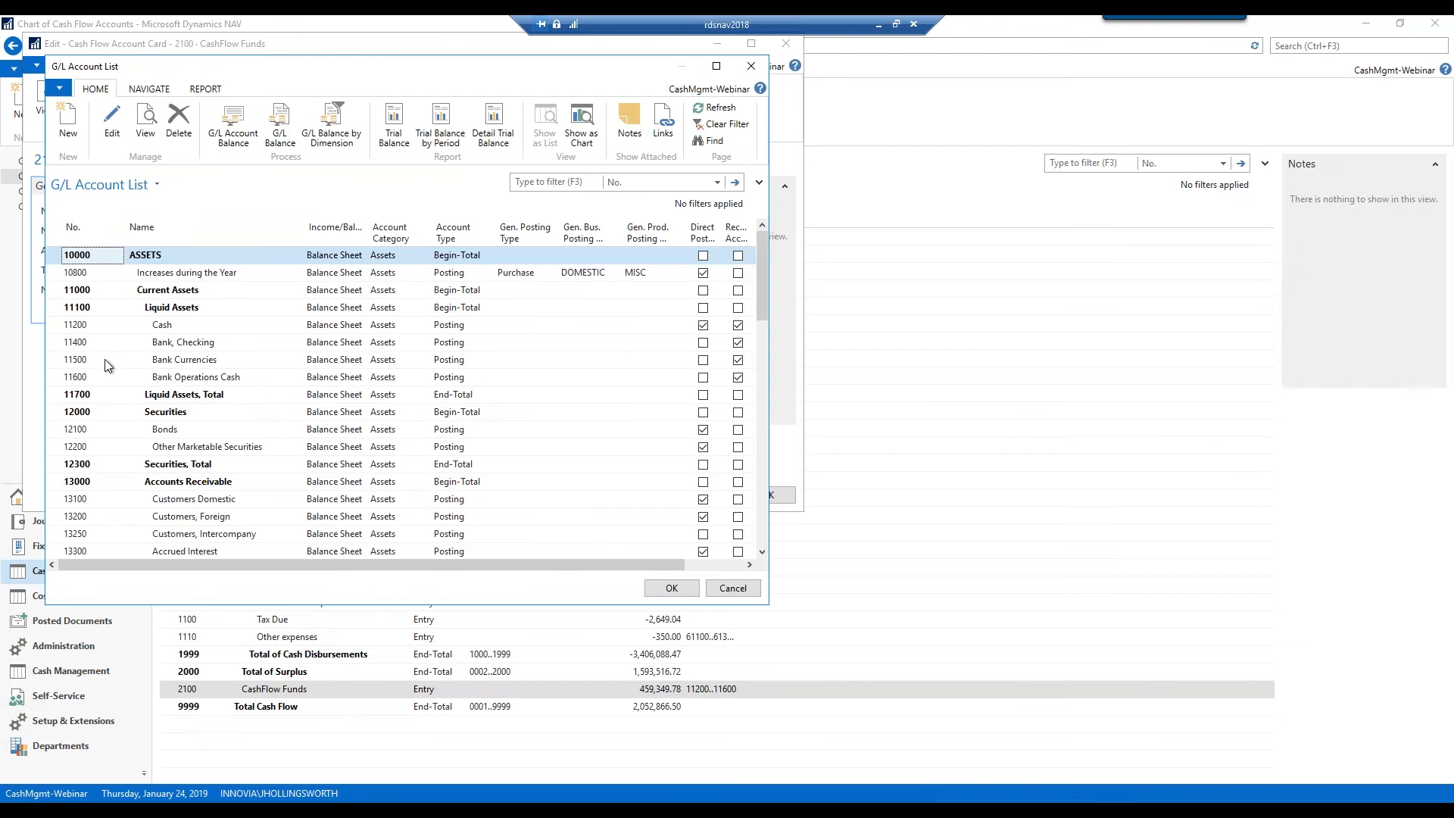
pyautogui.moveTo(53, 330); pyautogui.dragTo(57, 377)
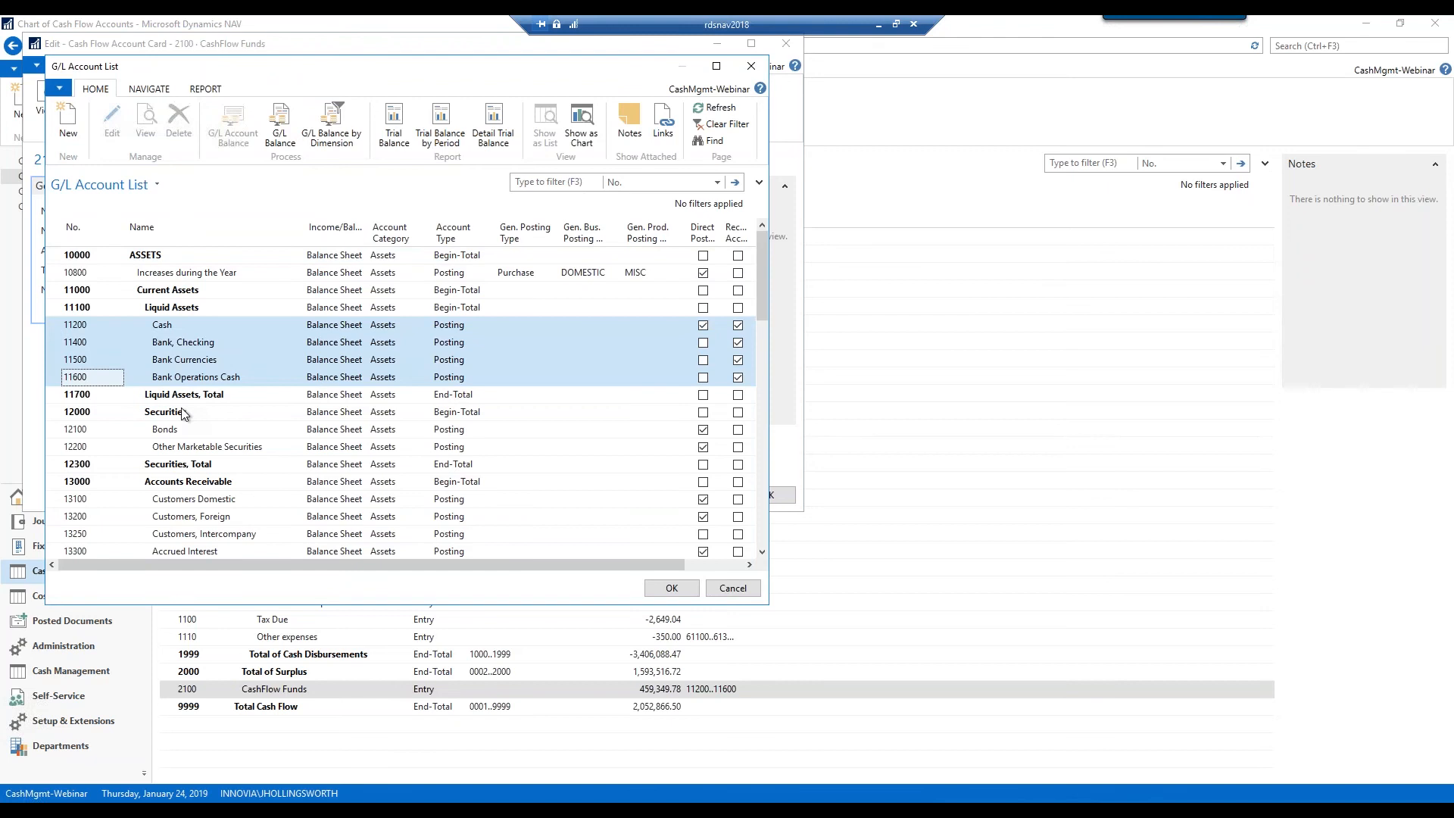
pyautogui.click(732, 589)
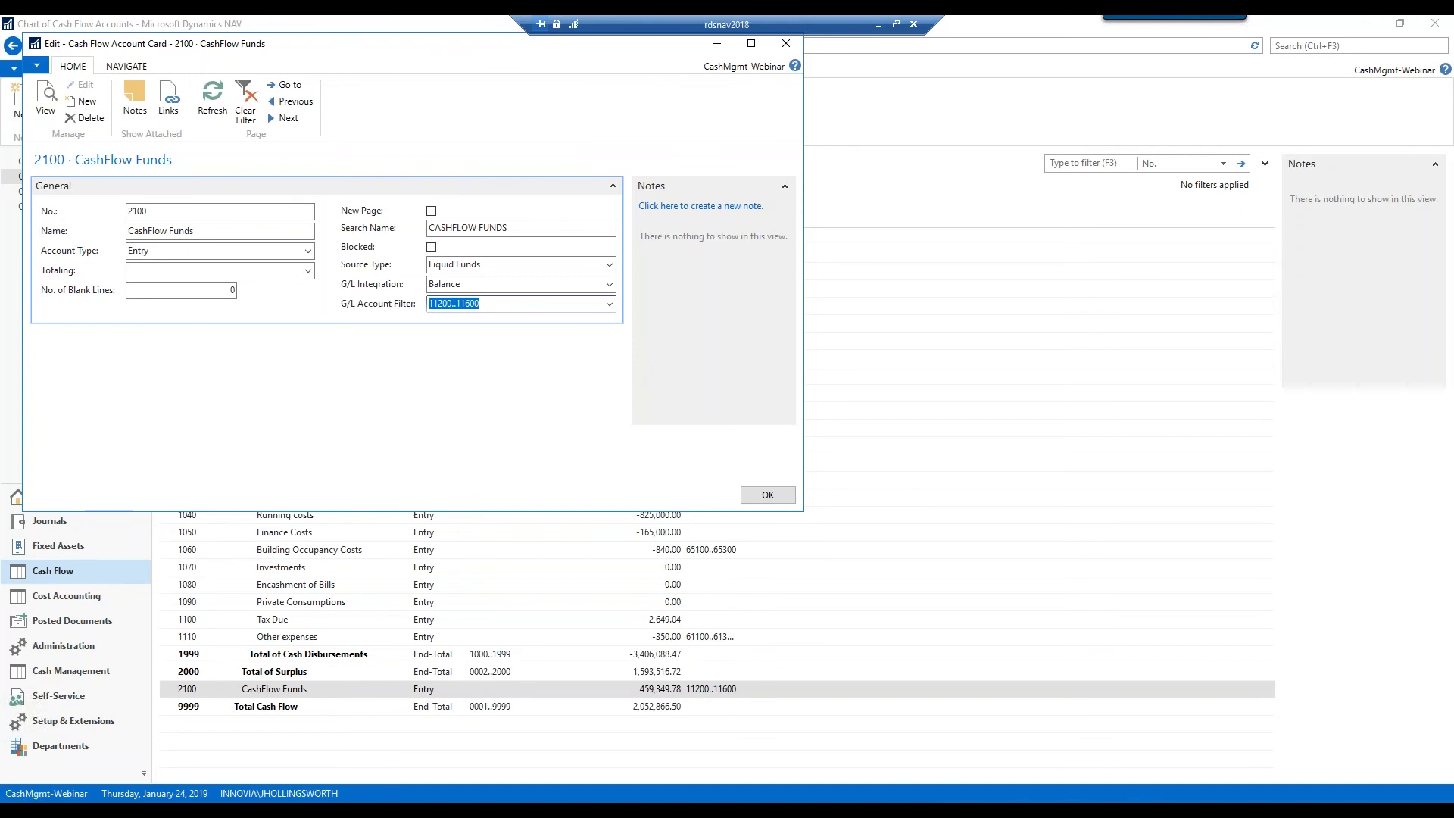
pyautogui.click(754, 496)
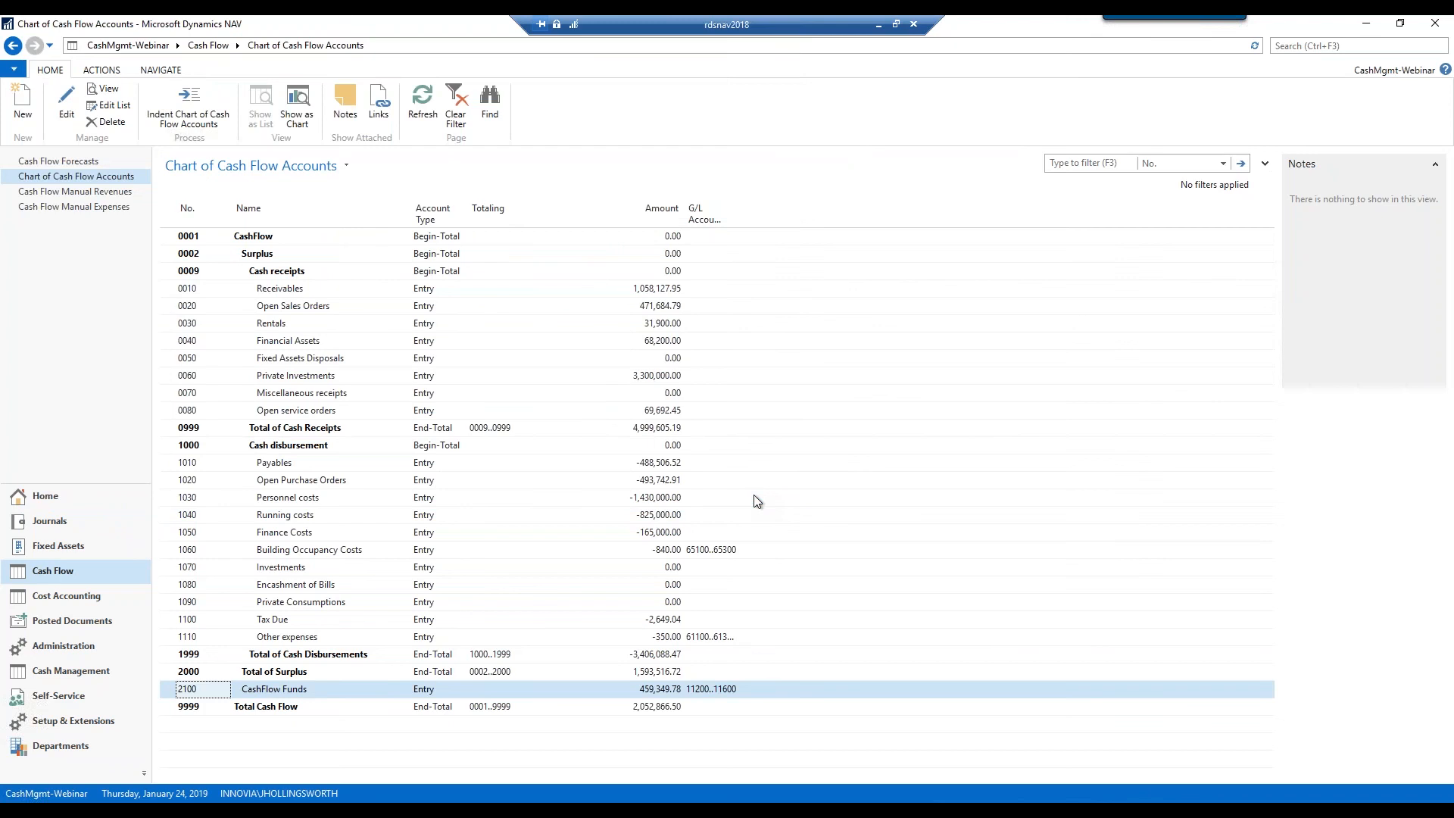
pyautogui.click(168, 555)
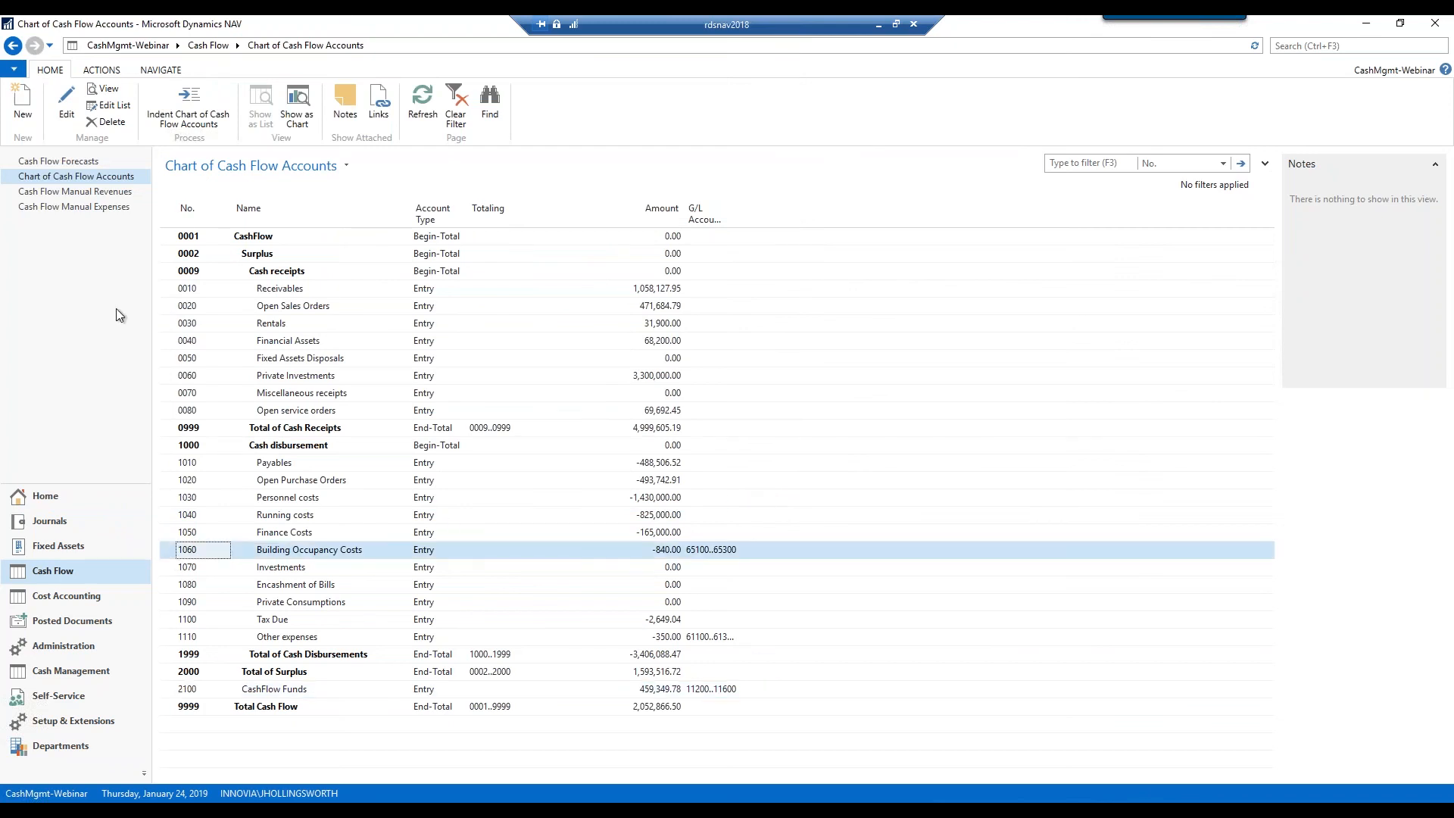
pyautogui.click(67, 121)
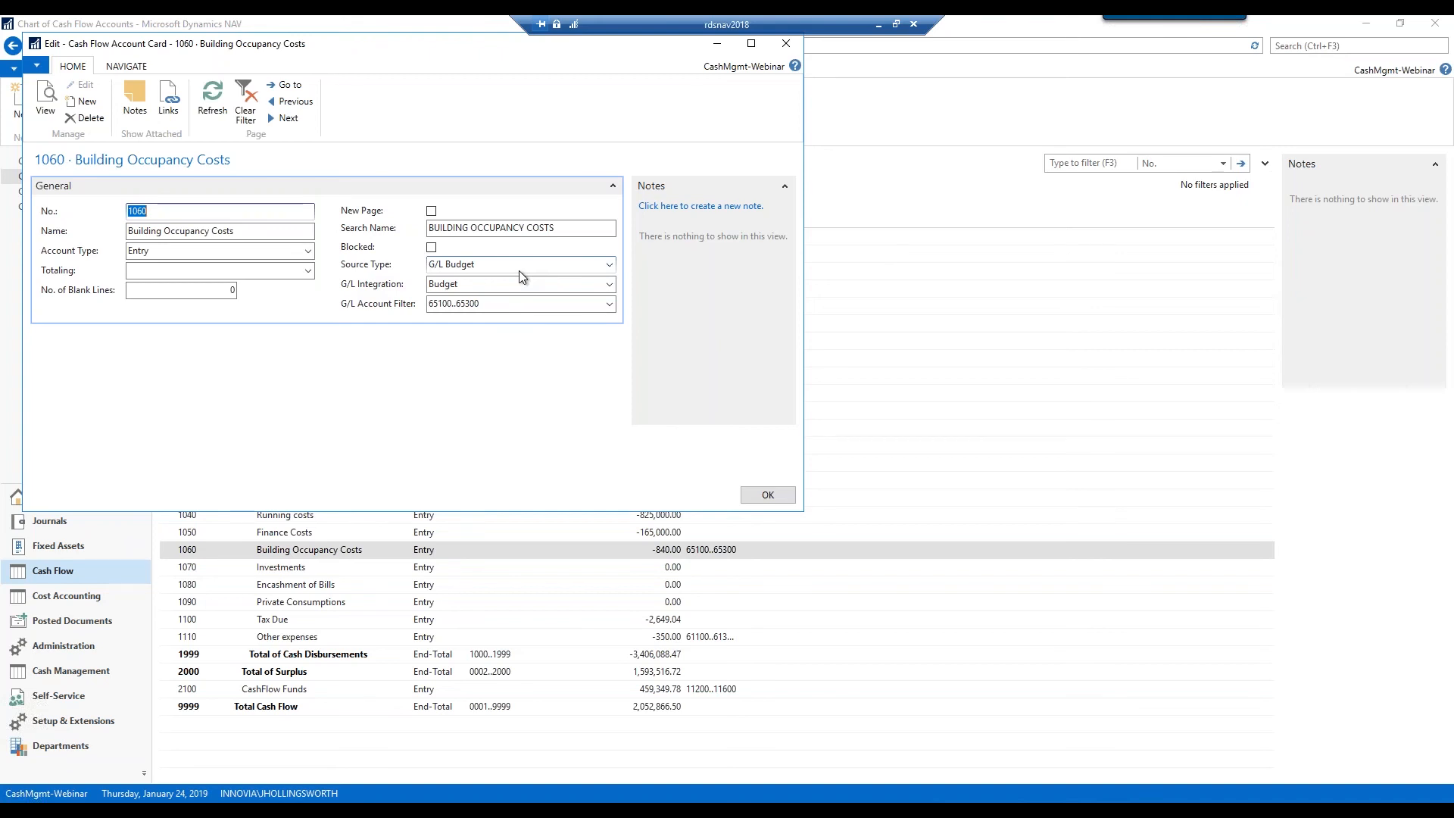
pyautogui.click(608, 287)
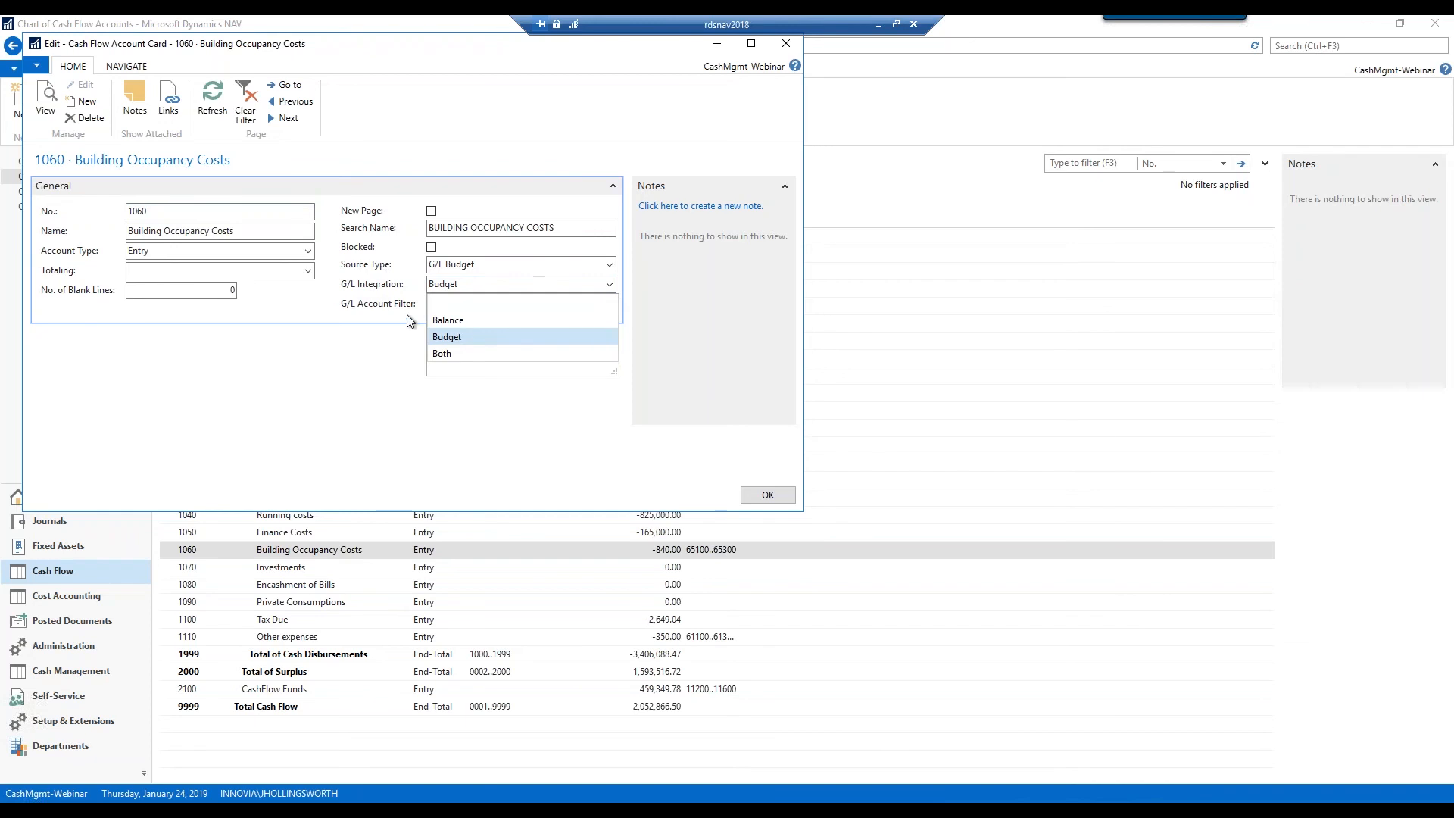
pyautogui.click(469, 335)
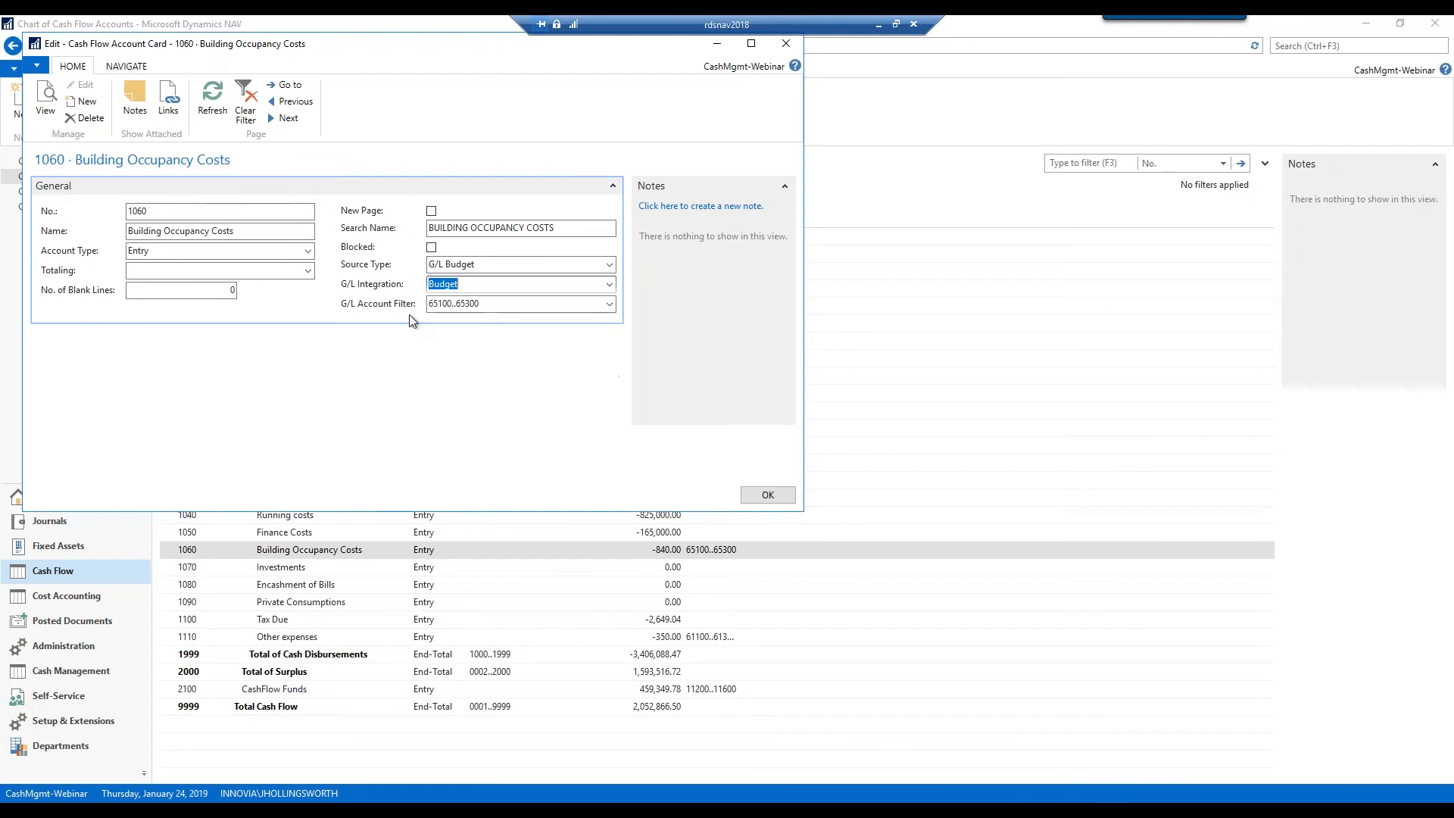
pyautogui.click(609, 303)
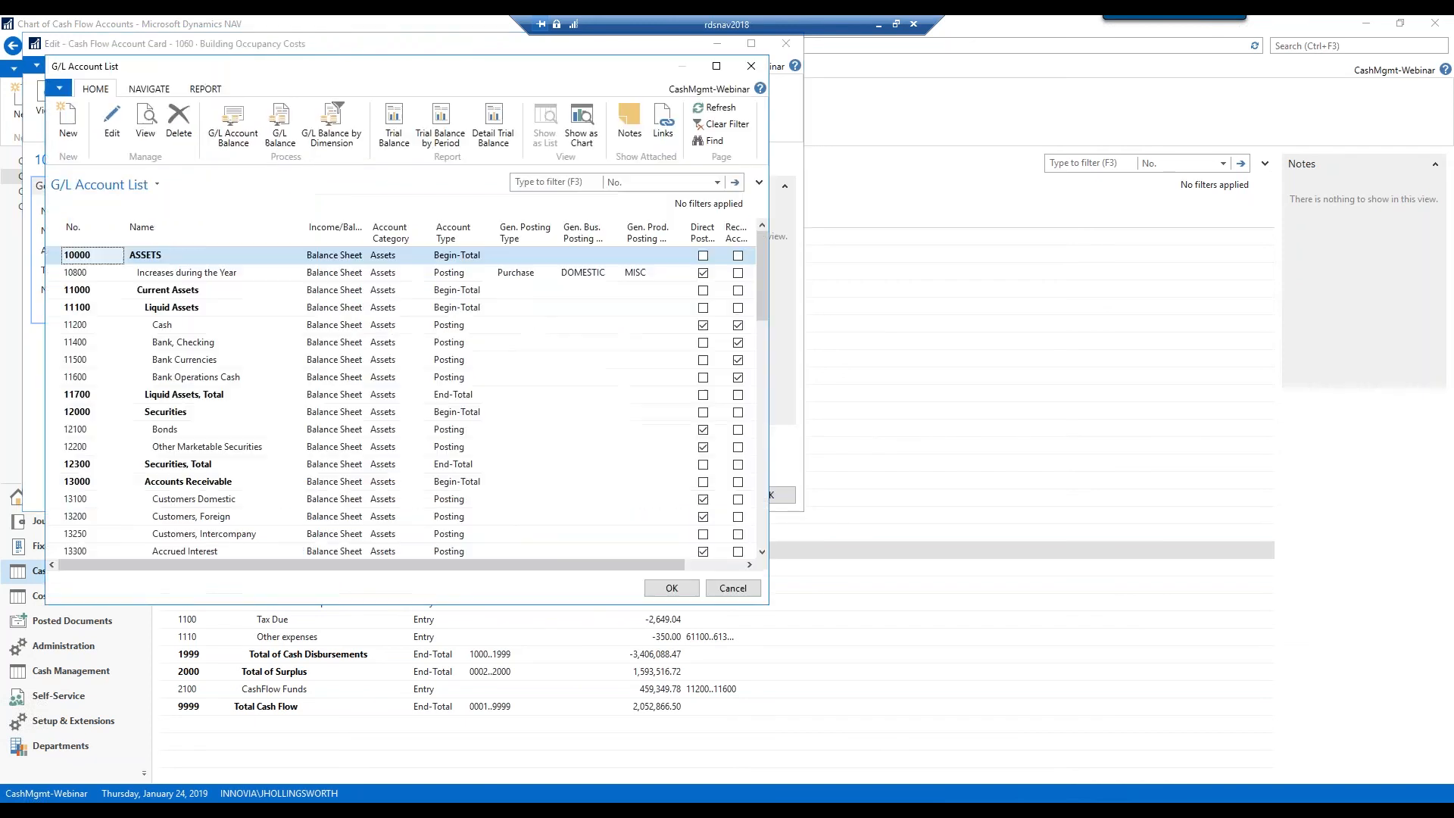
pyautogui.click(543, 183)
pyautogui.write('65100.')
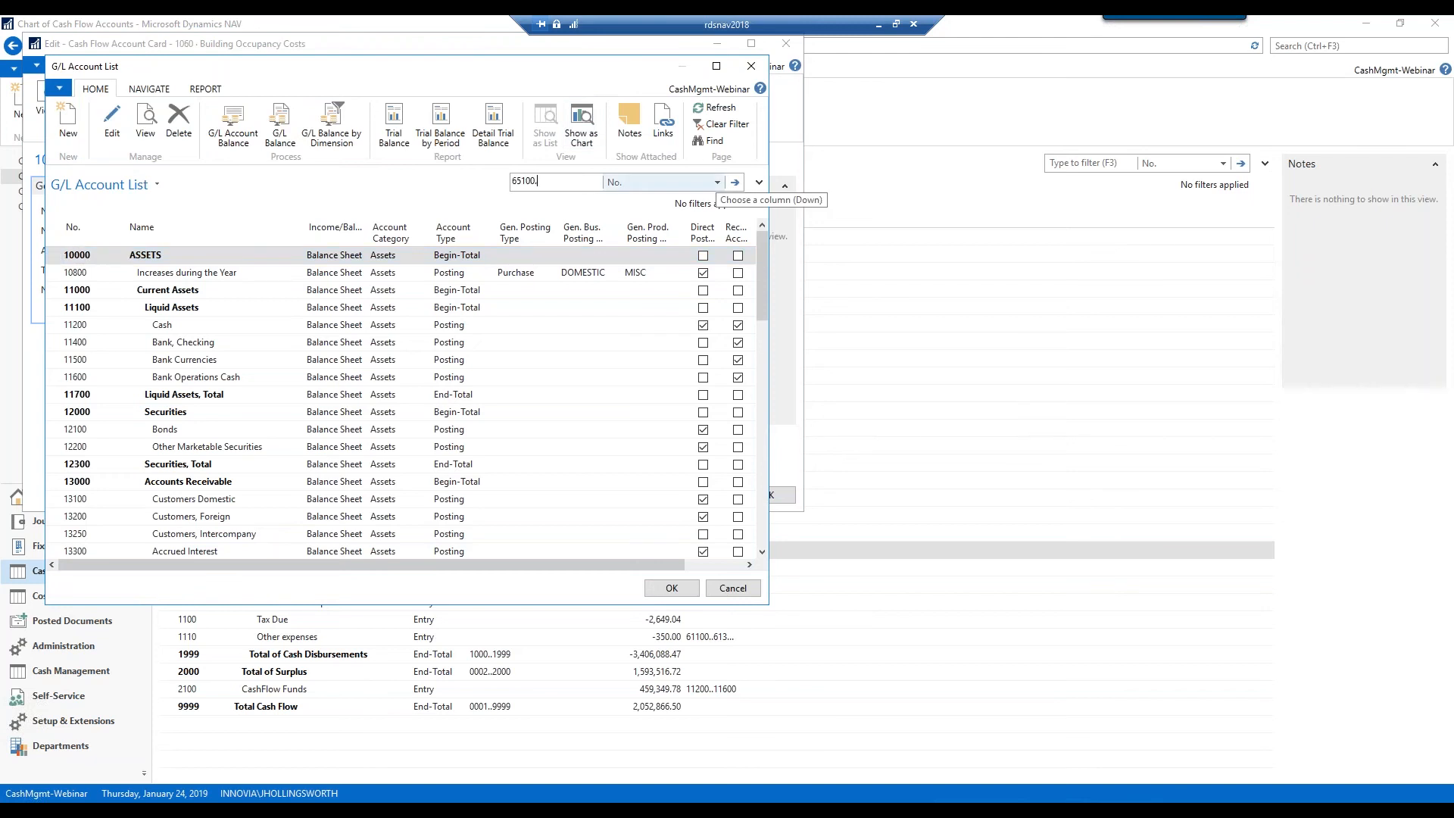
pyautogui.press('Return')
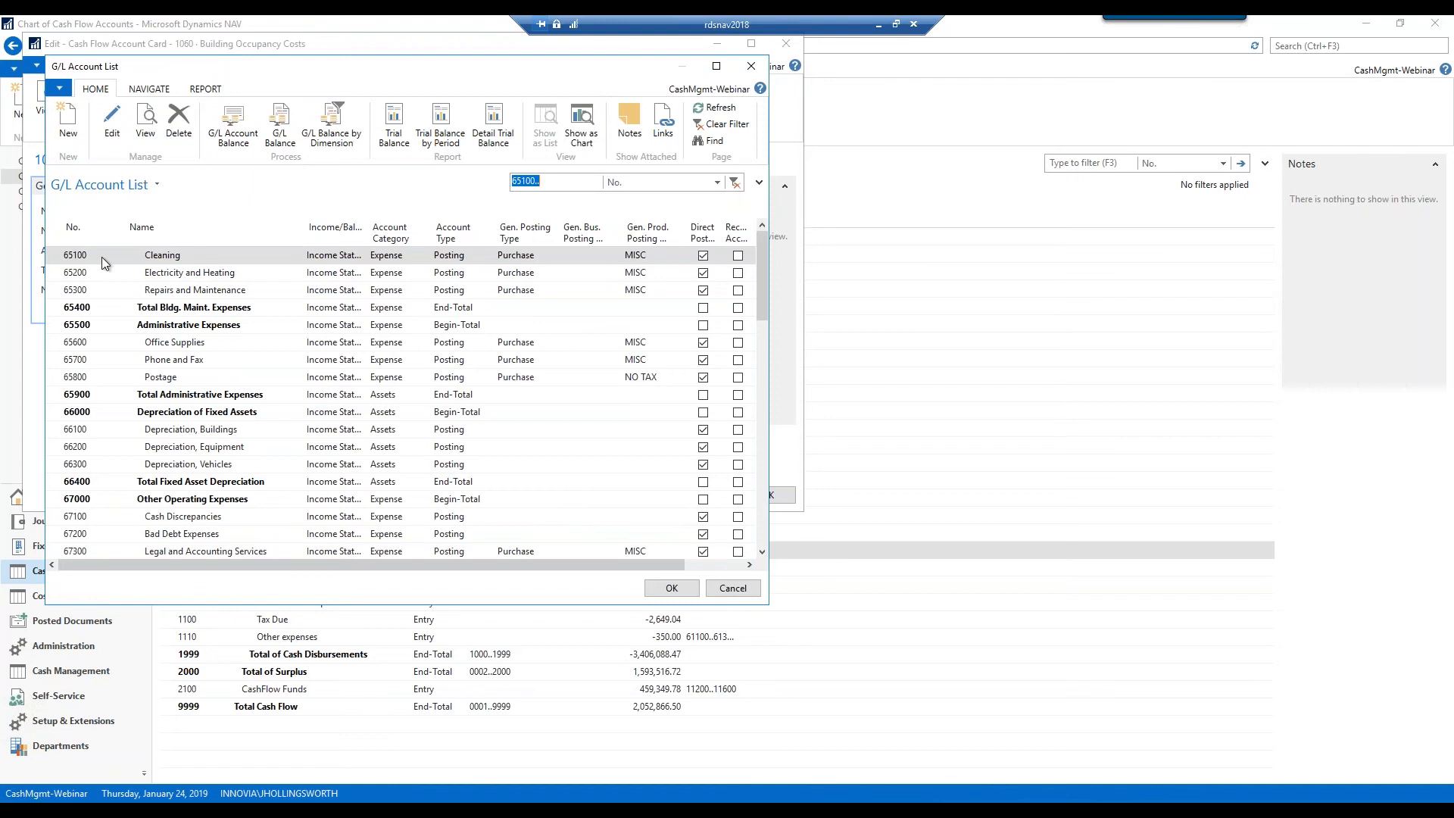
pyautogui.moveTo(61, 257); pyautogui.dragTo(61, 295)
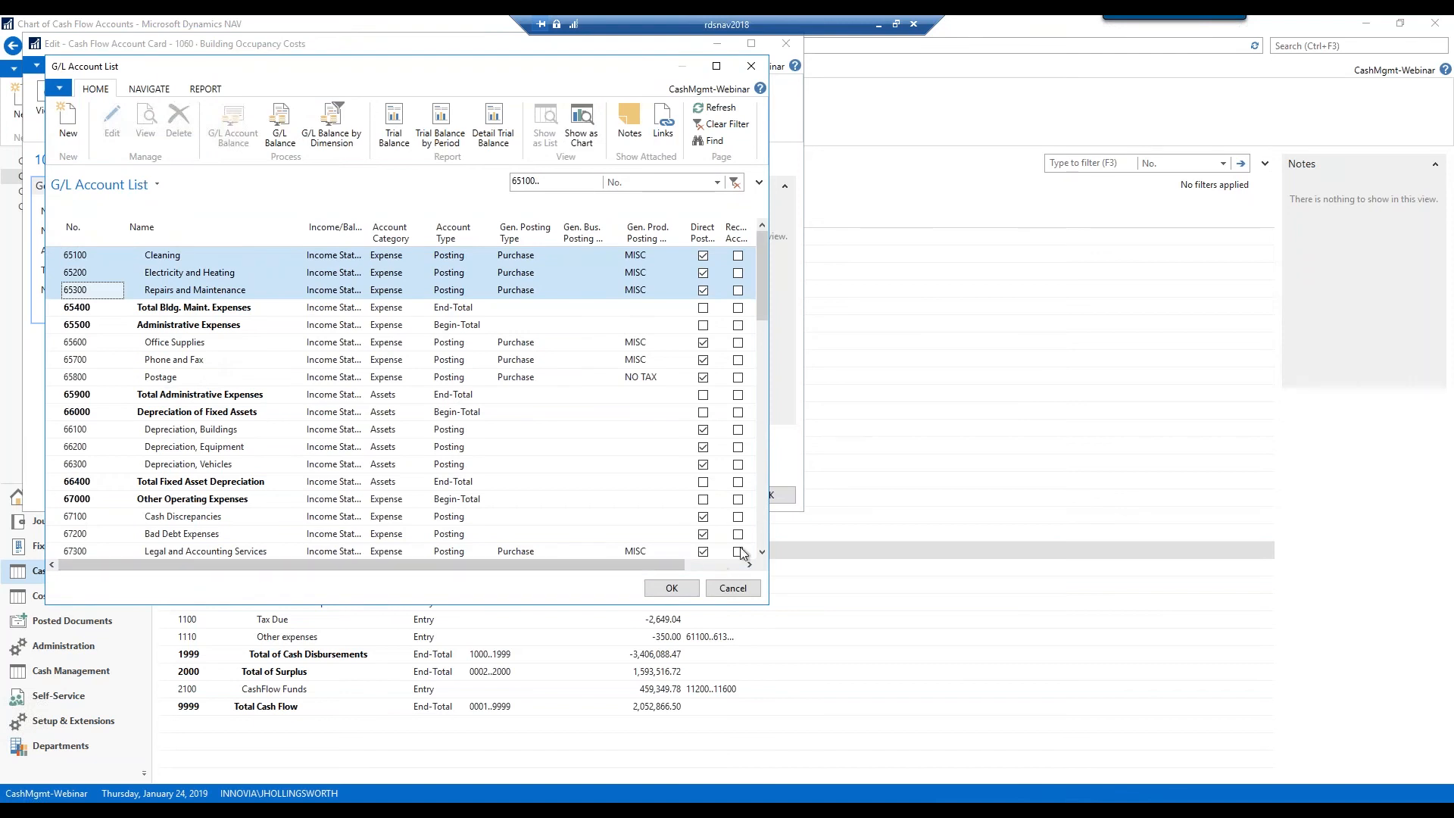
pyautogui.click(672, 587)
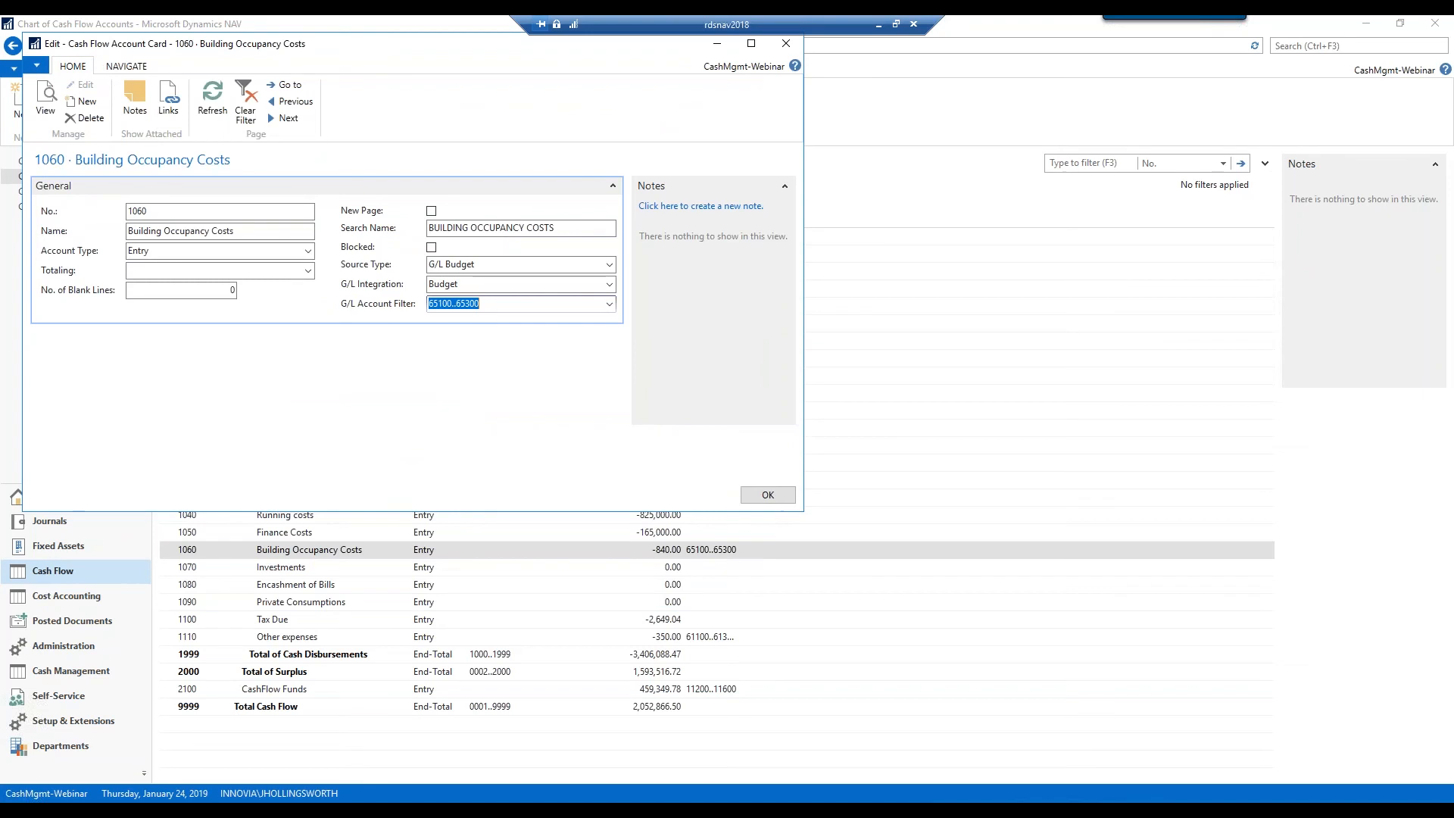
pyautogui.click(767, 495)
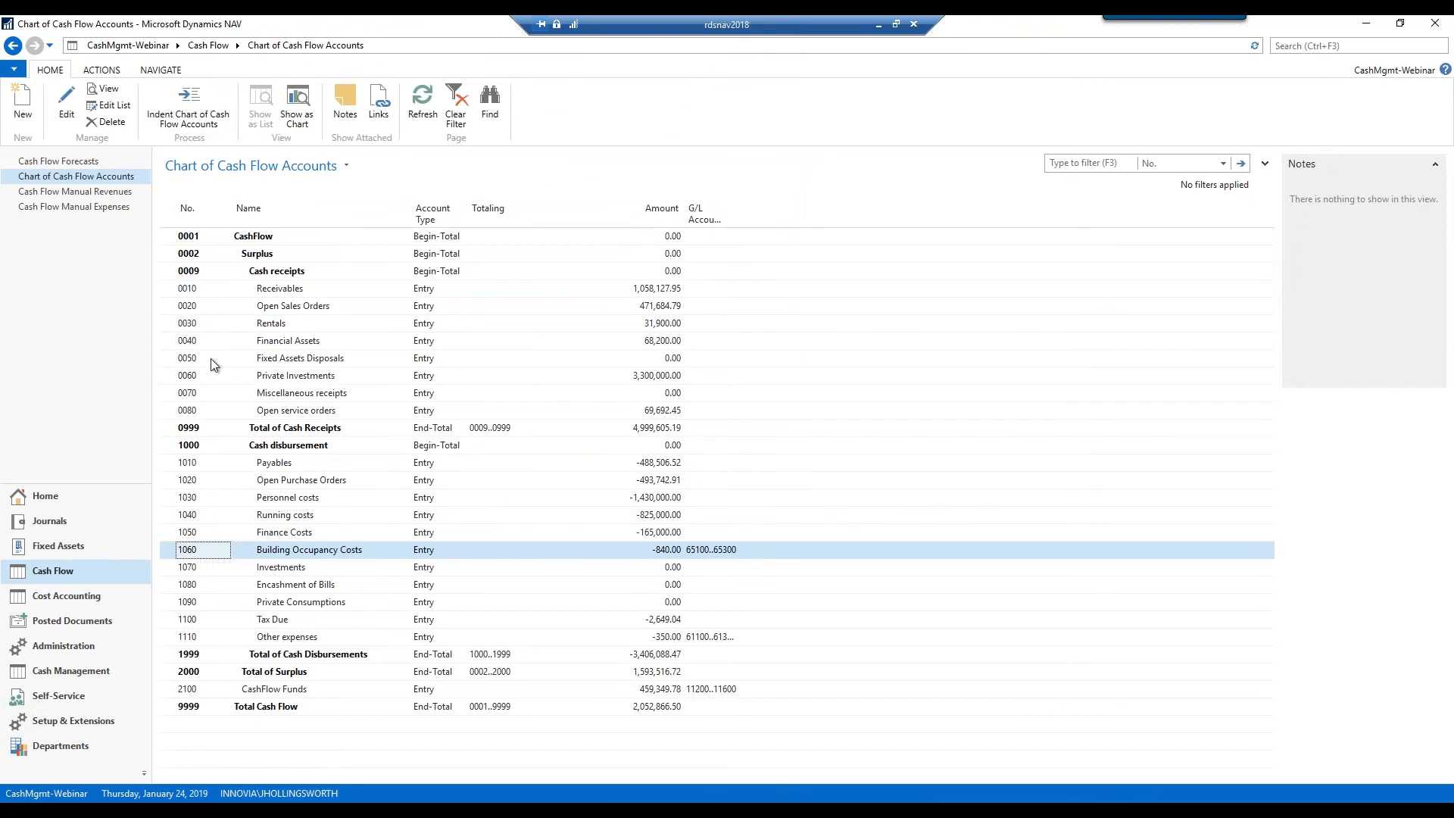
# Set account 0050 Fixed Assets Disposals' source type to Fixed Assets Disposal and save the card
pyautogui.click(168, 366)
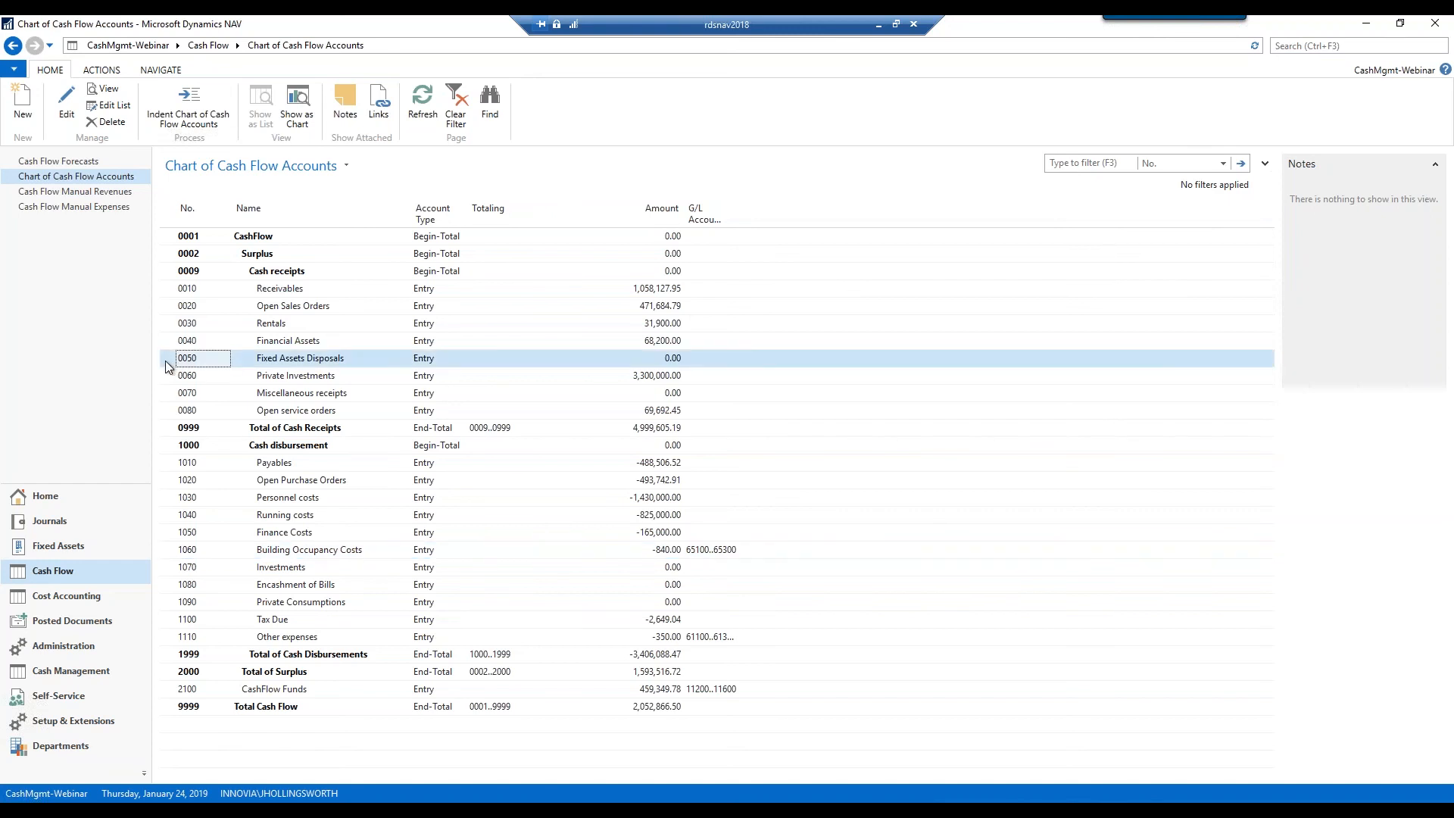
pyautogui.click(66, 104)
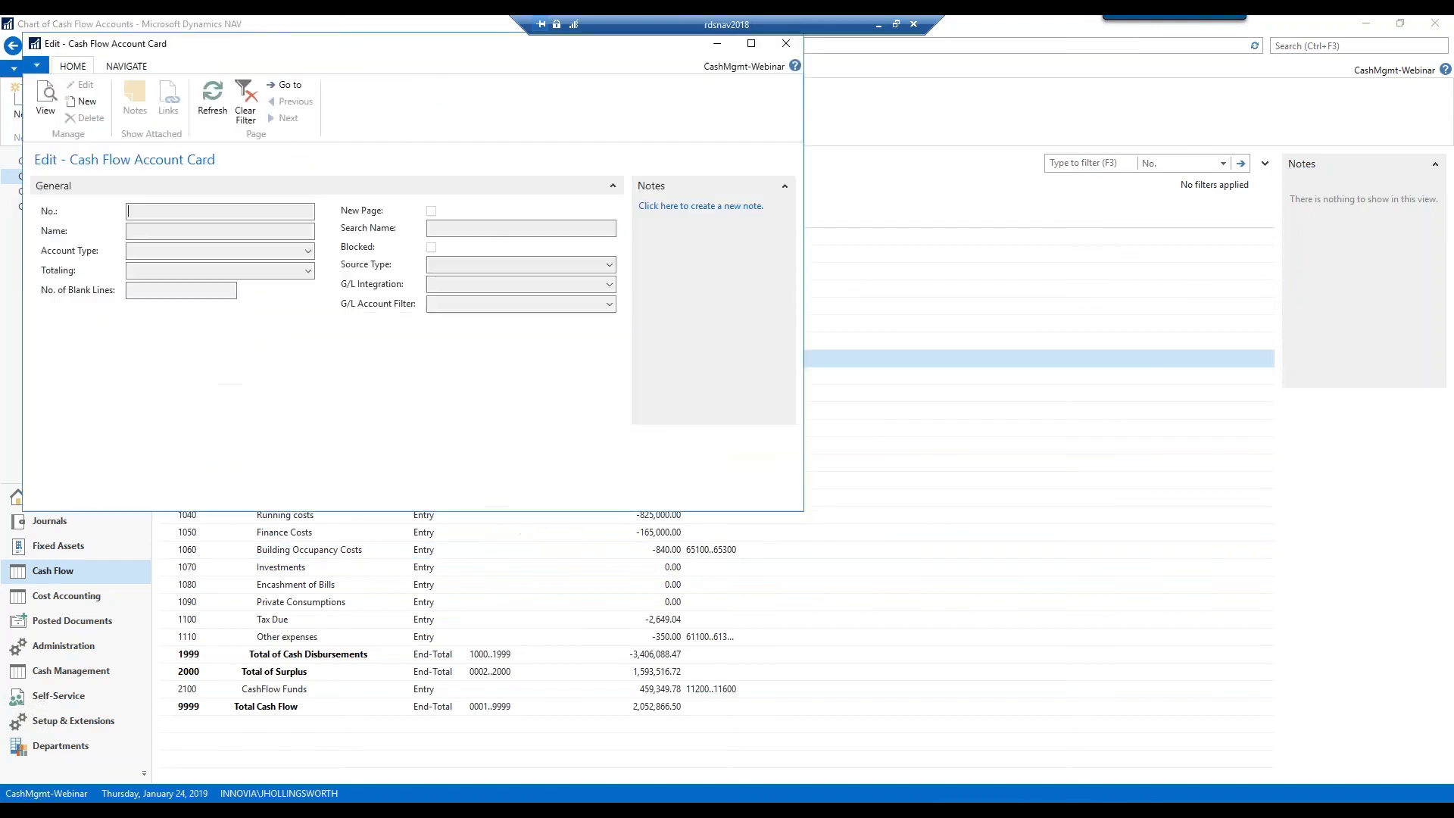
pyautogui.click(608, 266)
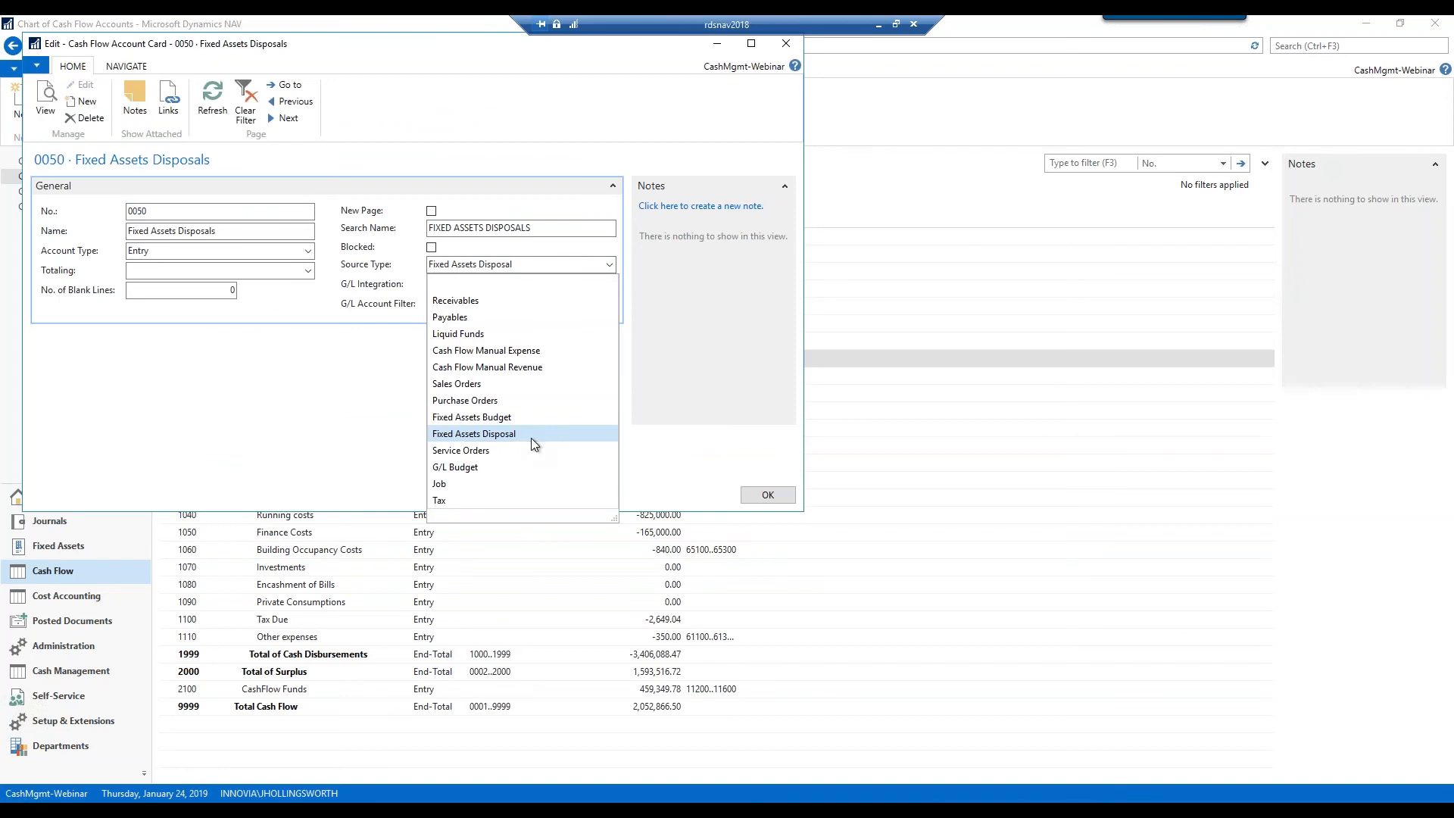
pyautogui.click(783, 497)
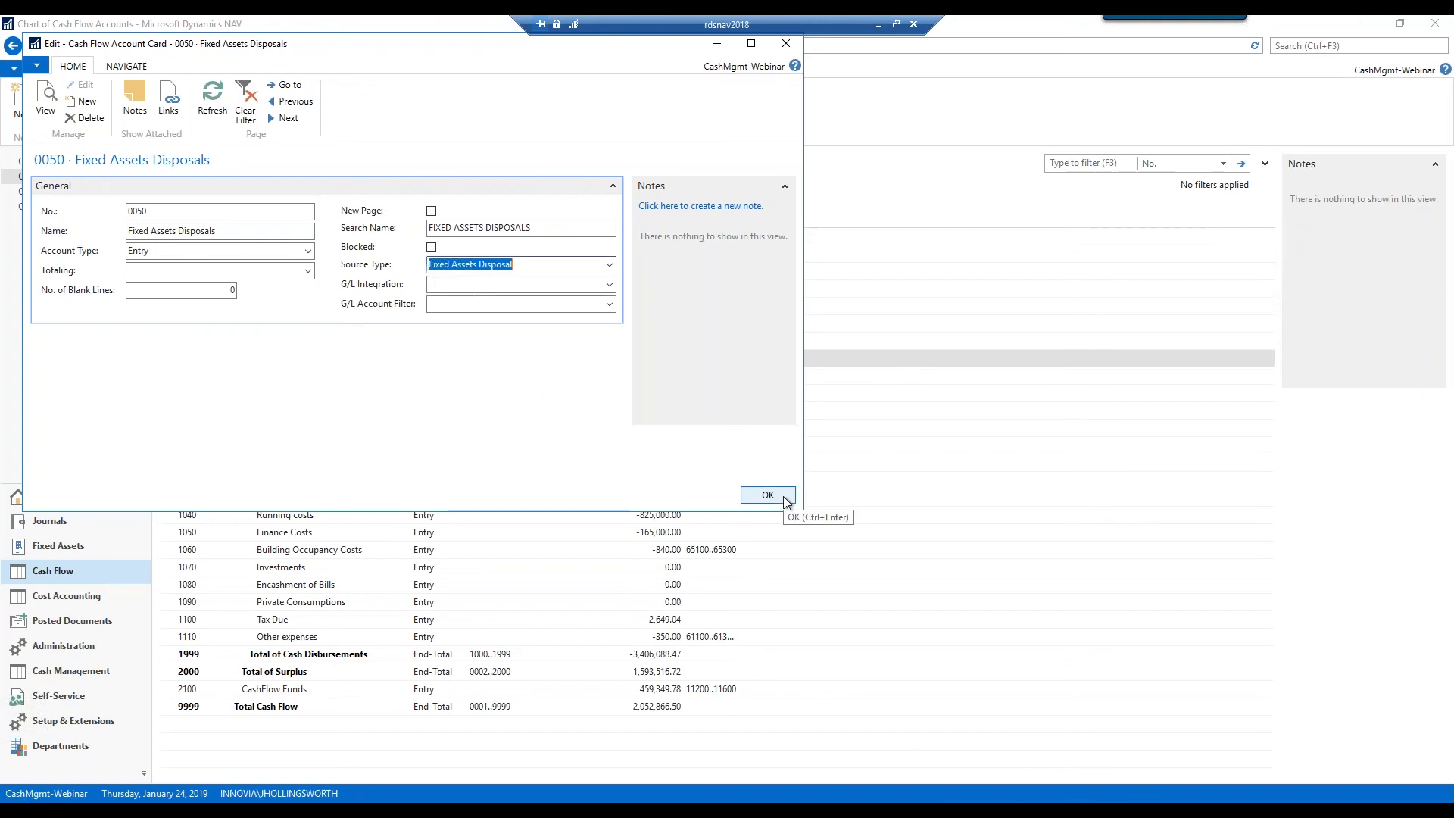
pyautogui.click(768, 495)
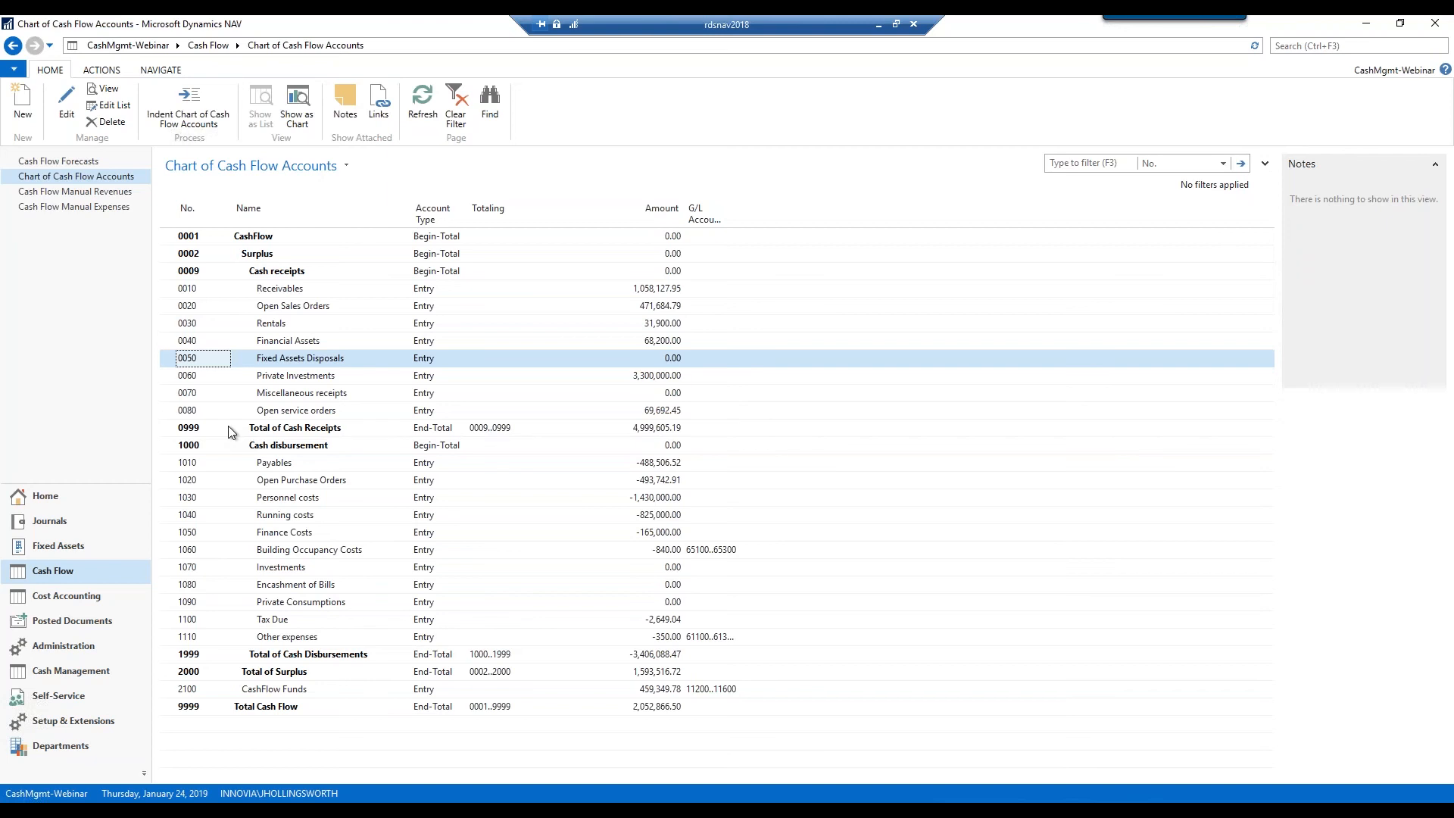
# Open the Cash Flow page under Administration's Application Setup in Departments
pyautogui.click(64, 748)
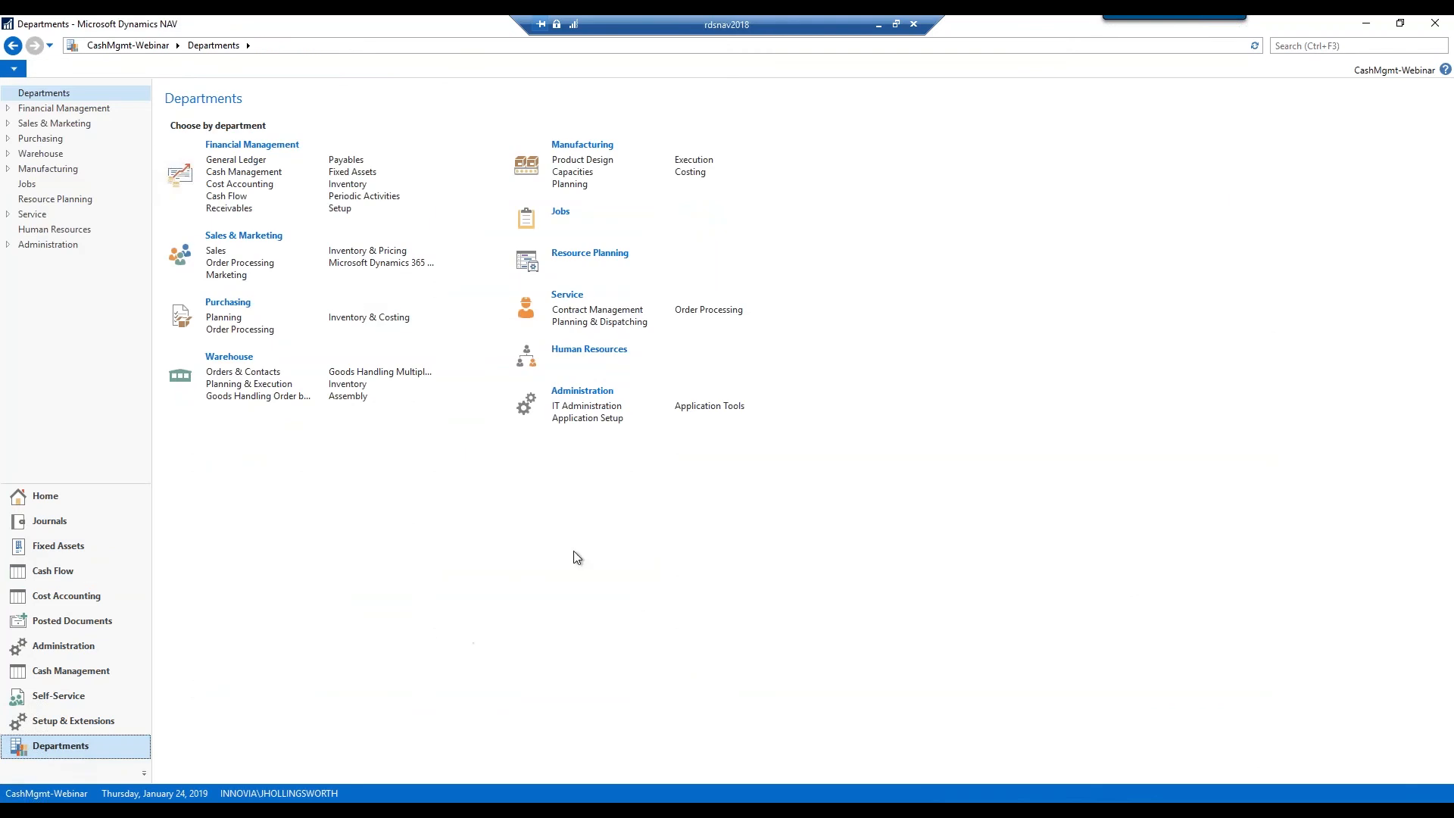
pyautogui.click(594, 424)
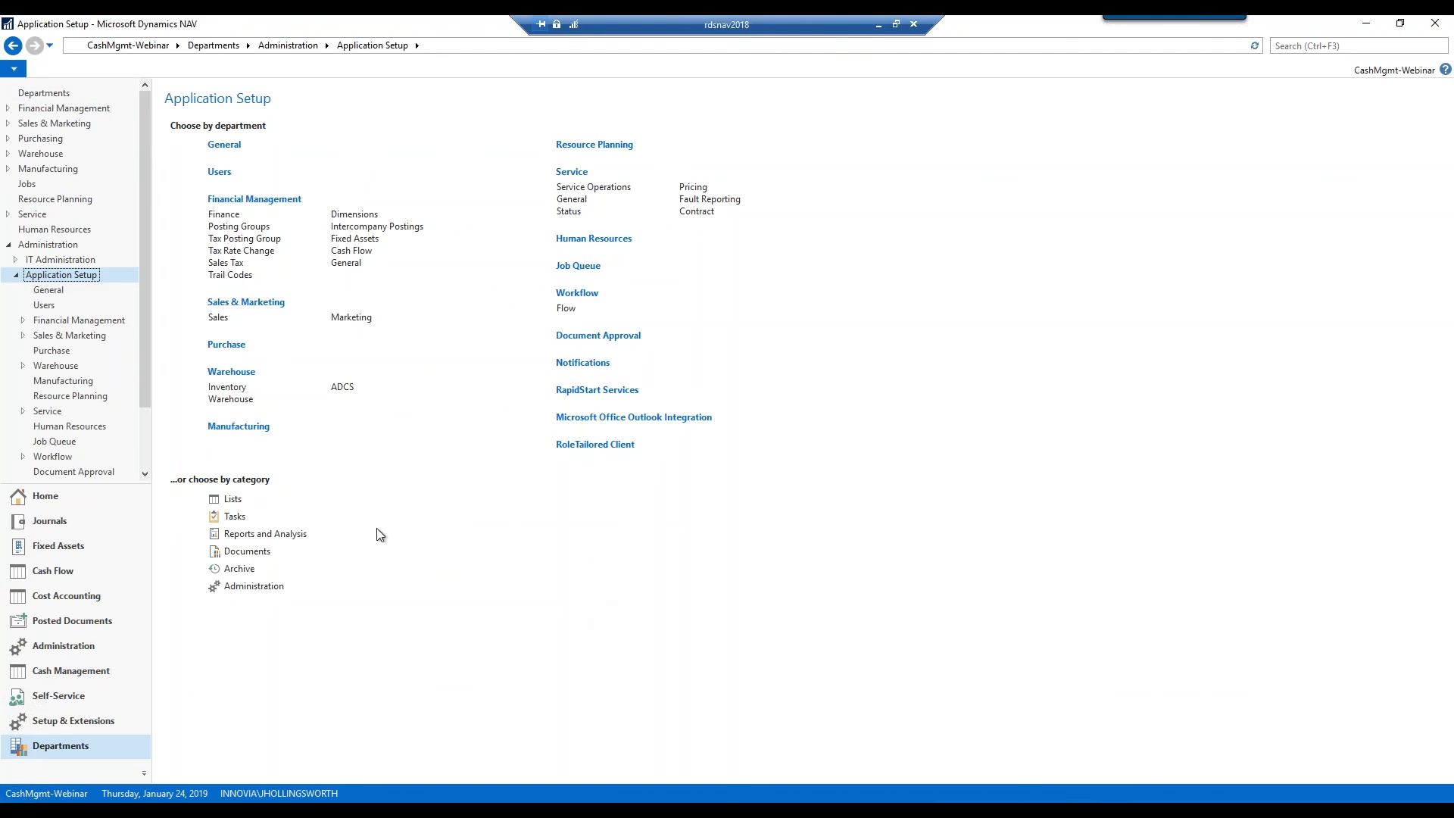
pyautogui.click(372, 253)
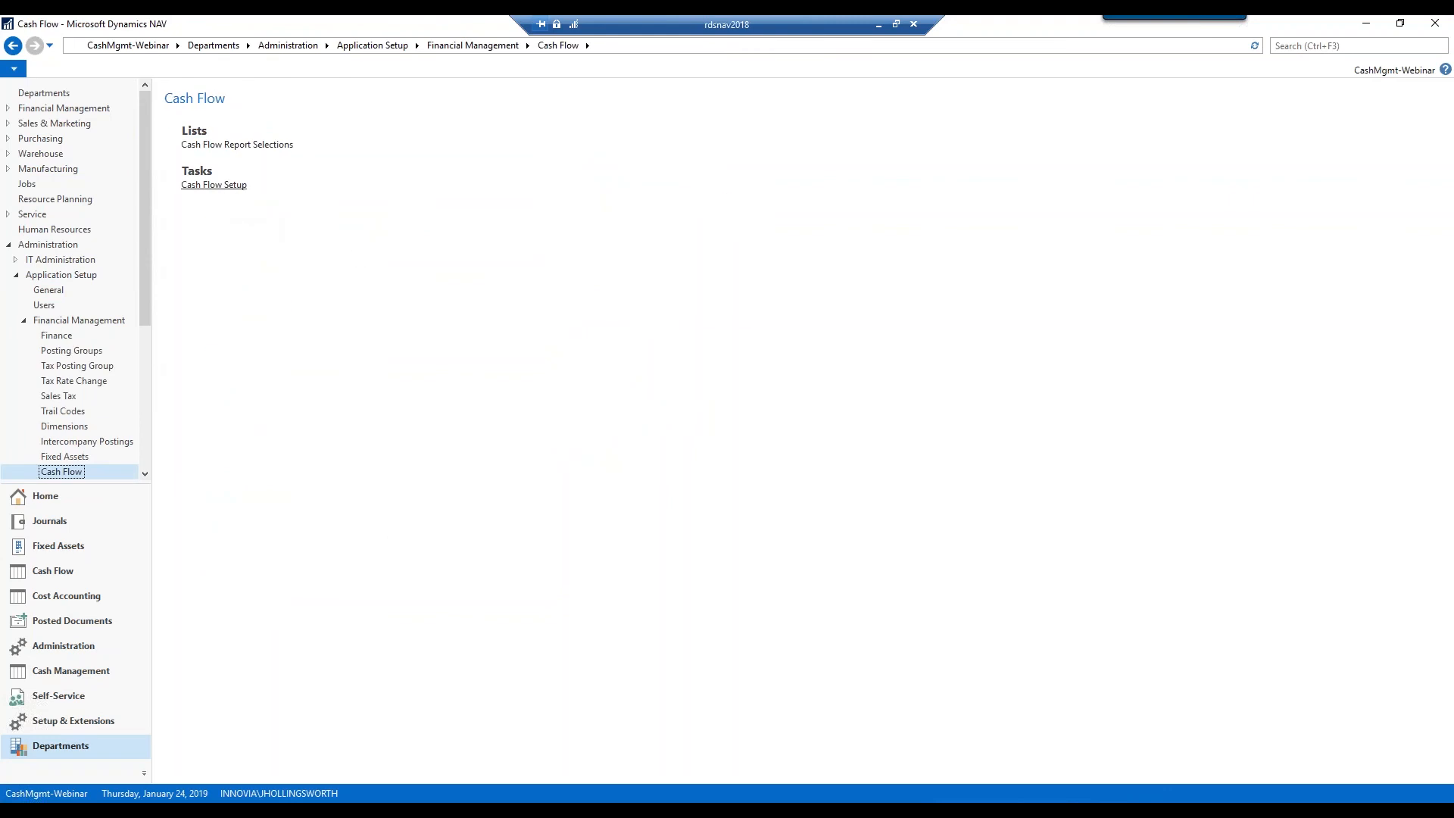
# Open the Cash Flow Setup card and leave Automatic Update Frequency at Never
pyautogui.click(213, 184)
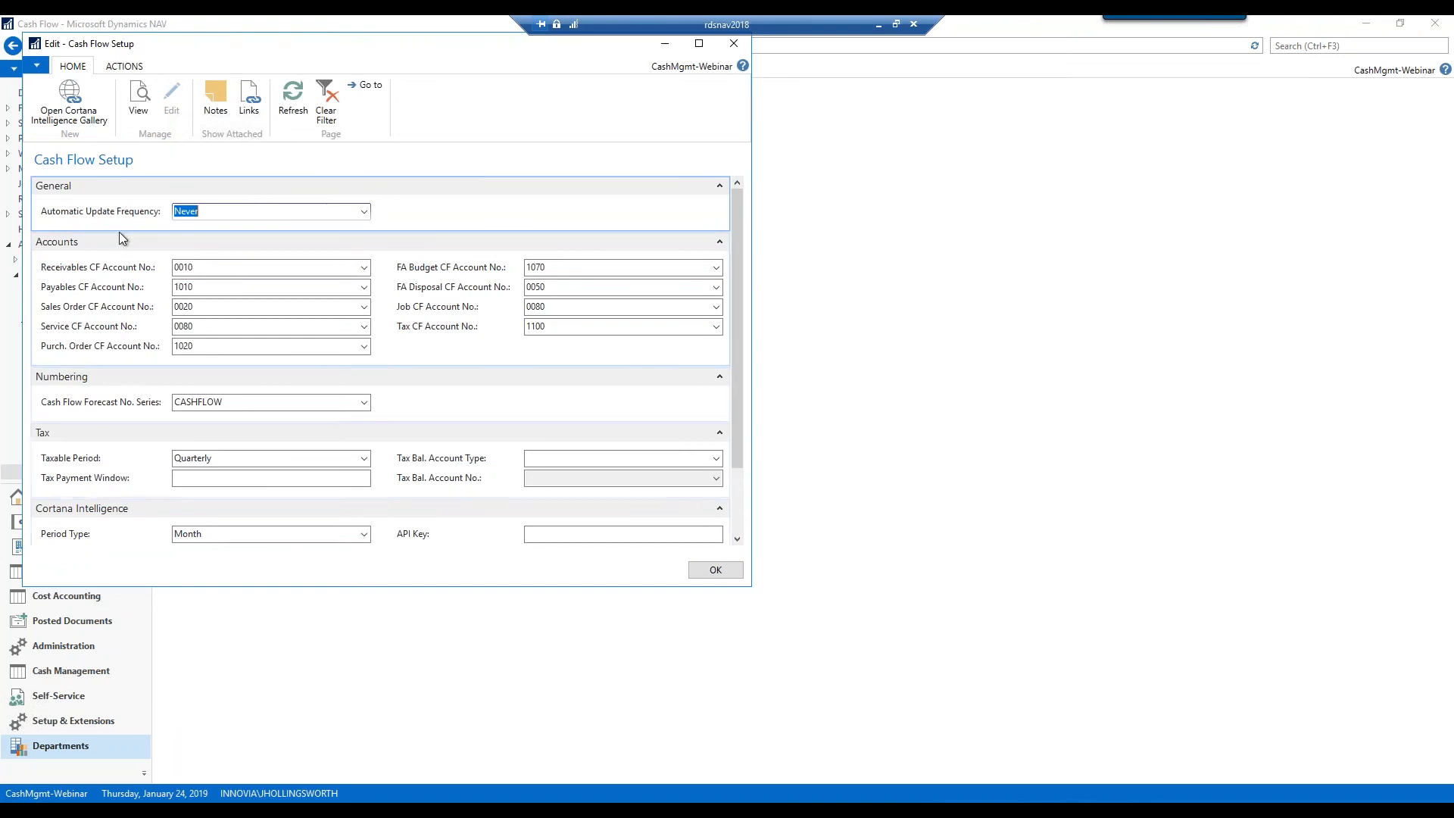
pyautogui.click(365, 212)
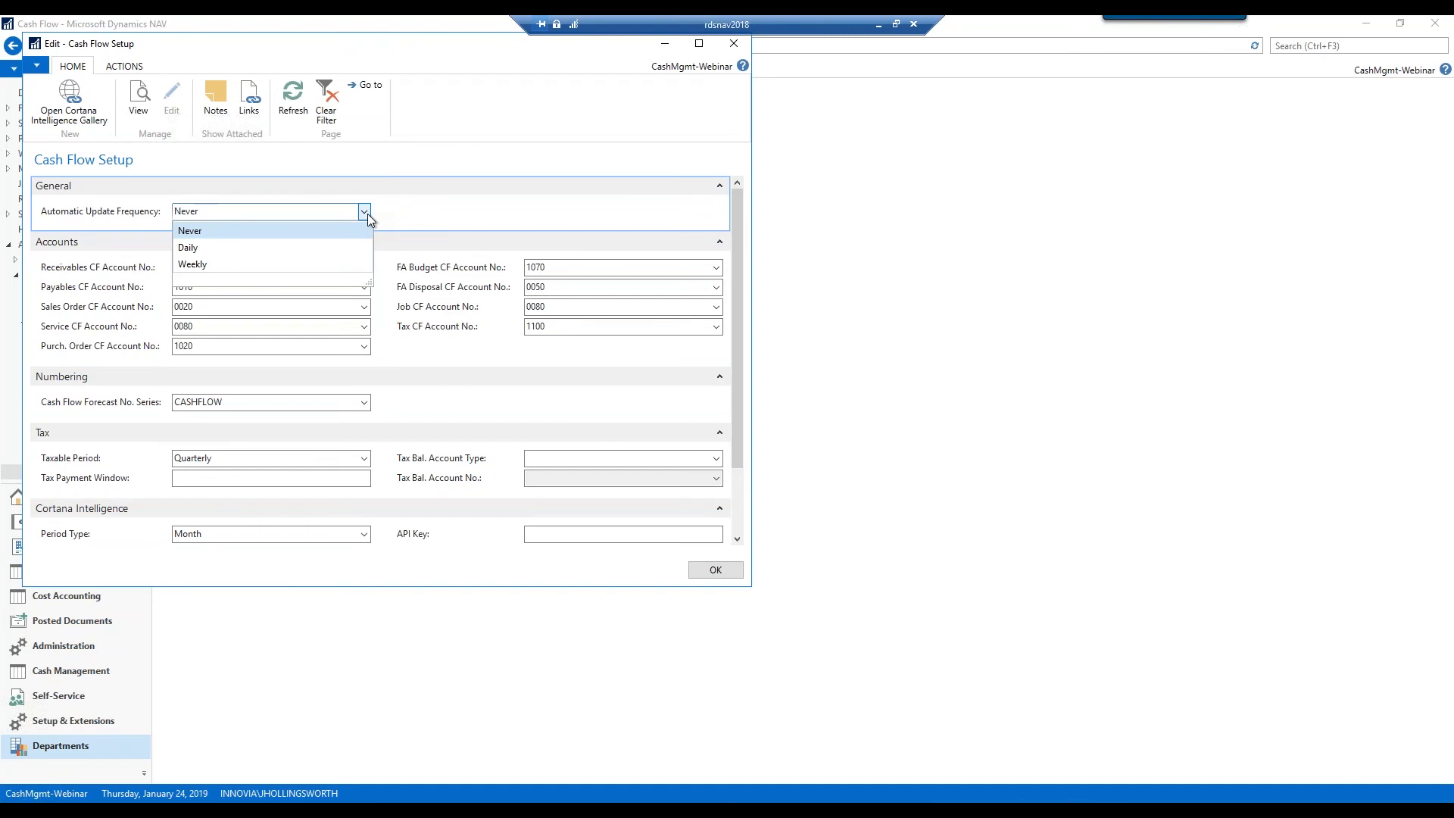
pyautogui.click(402, 216)
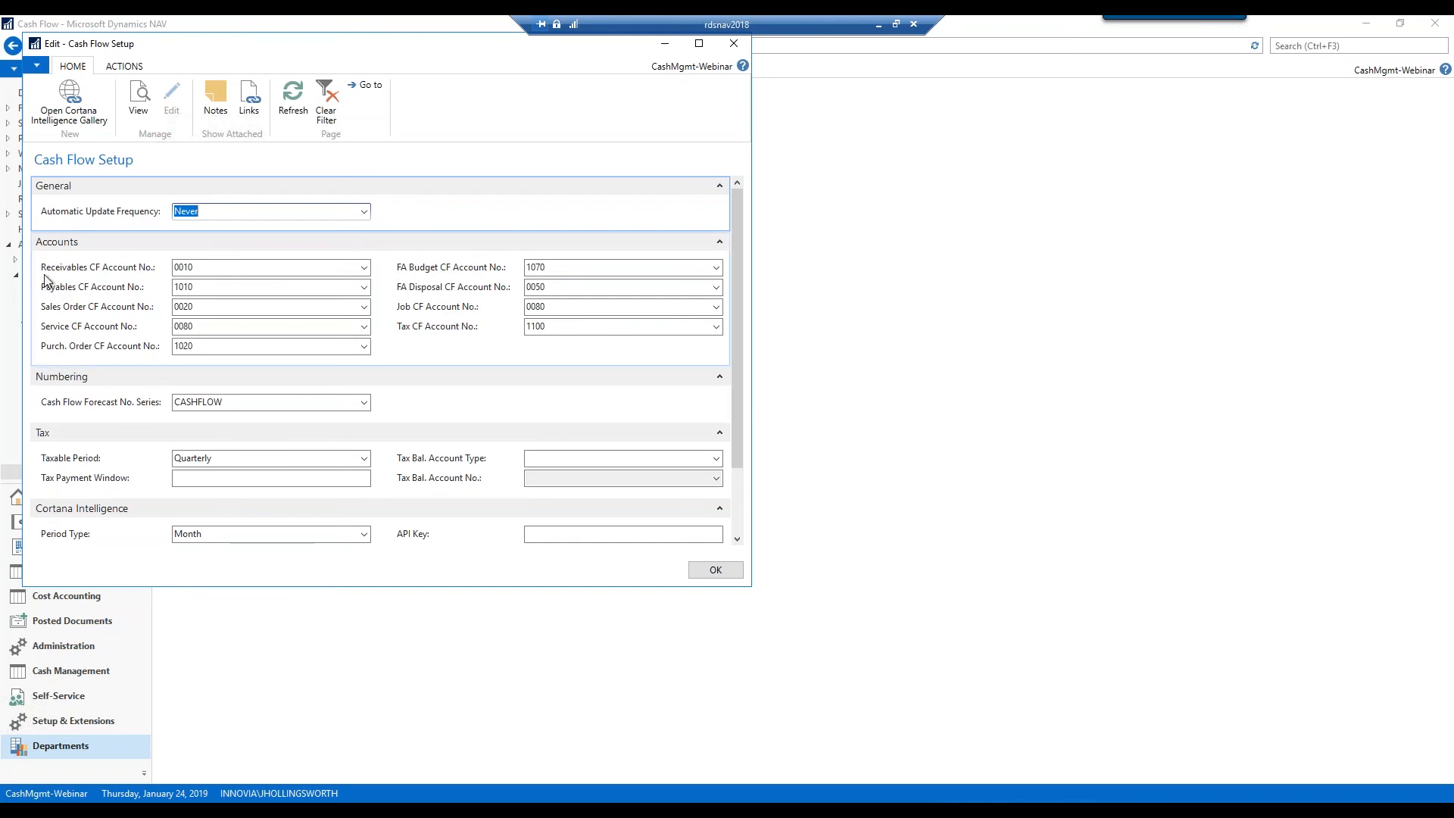
pyautogui.click(364, 270)
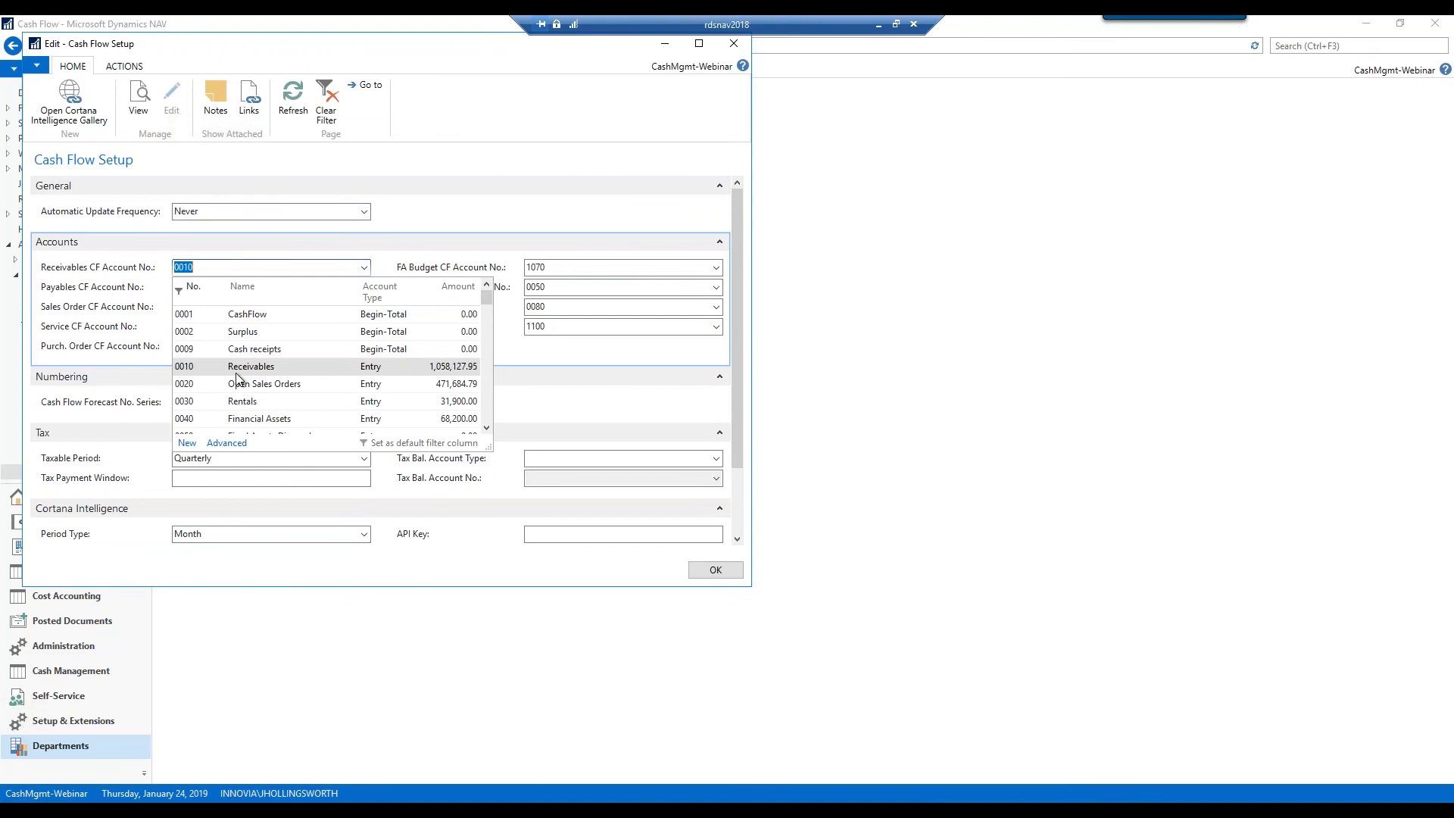
pyautogui.click(91, 273)
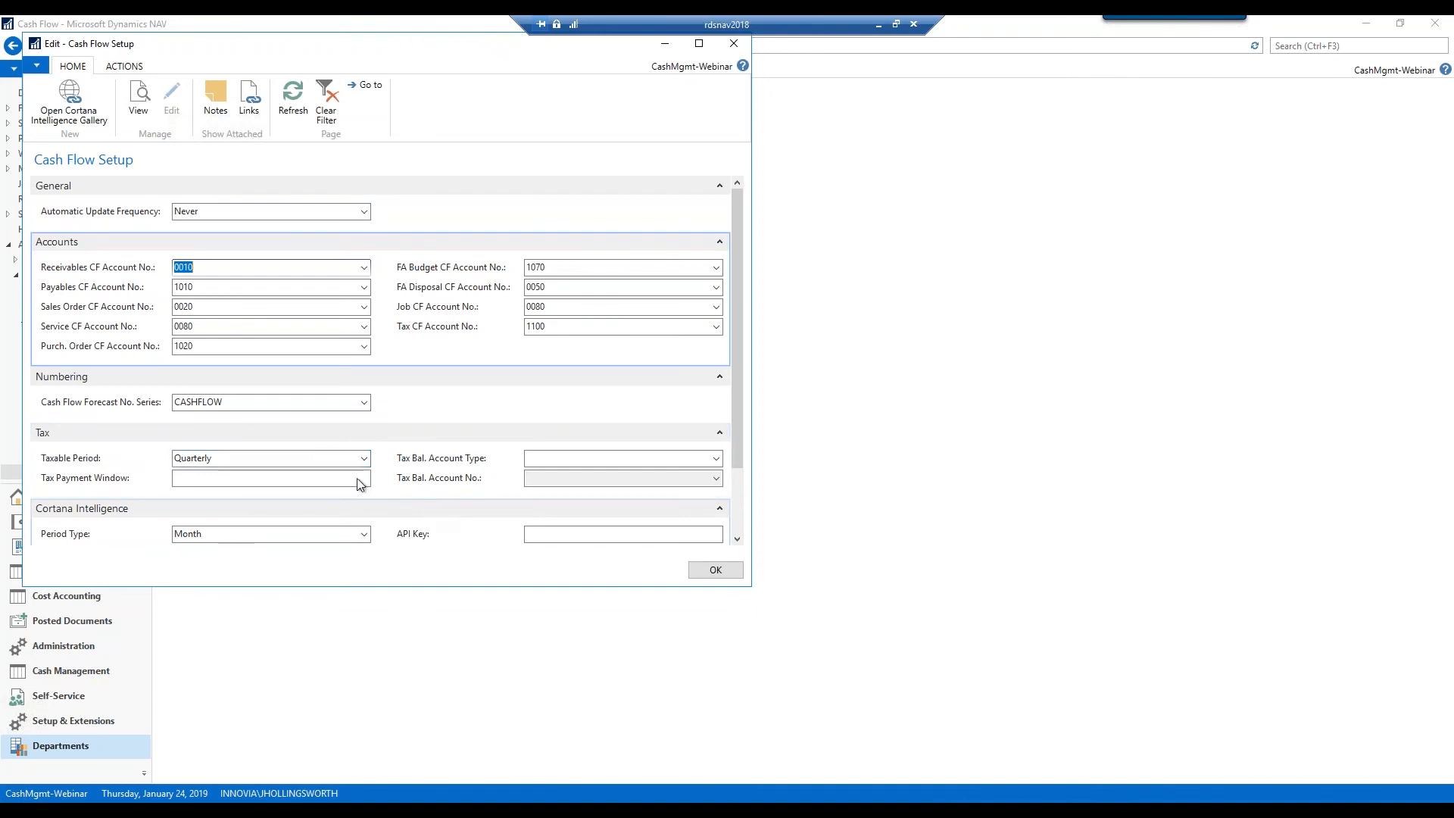
pyautogui.click(363, 460)
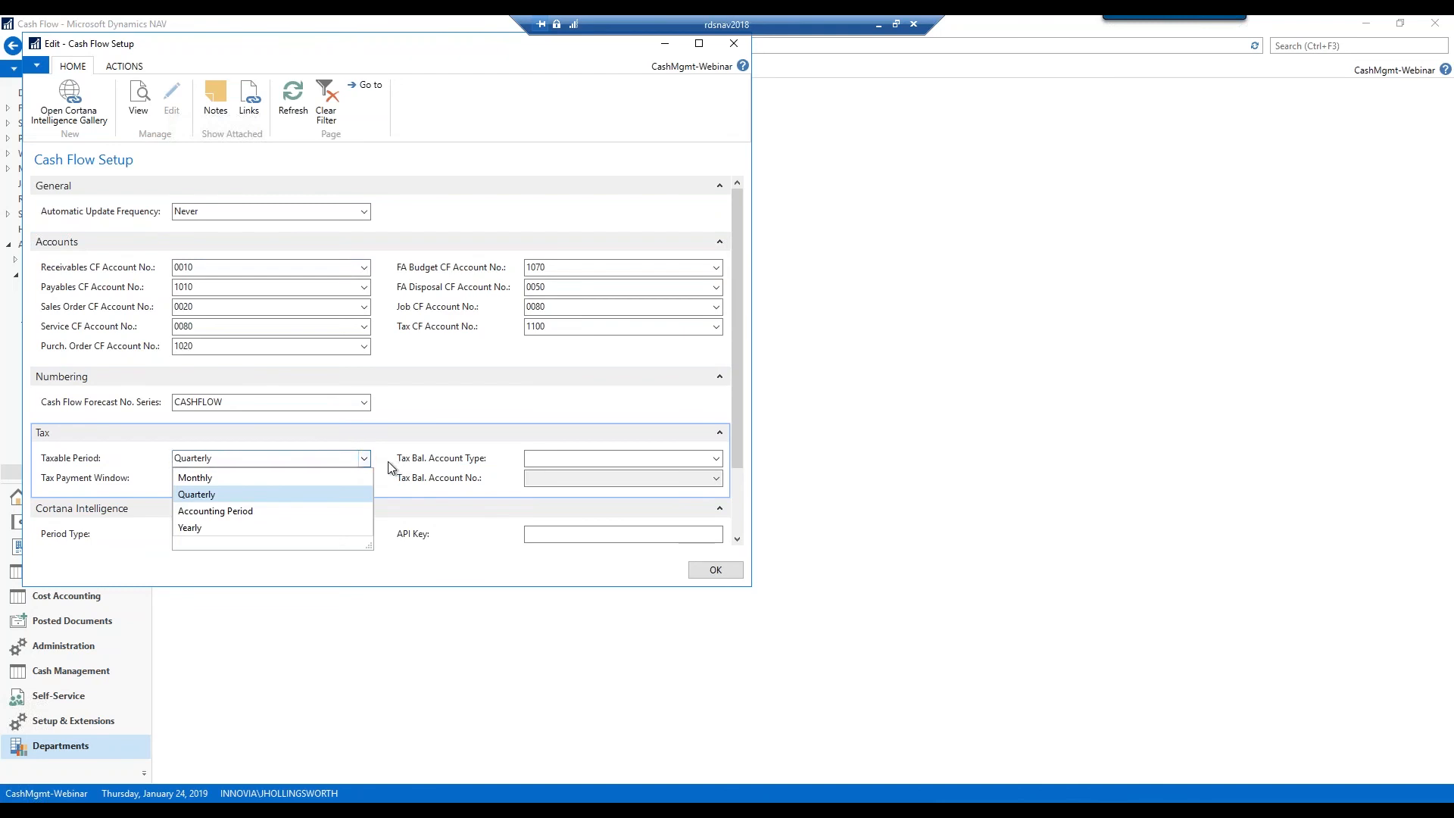
pyautogui.click(377, 459)
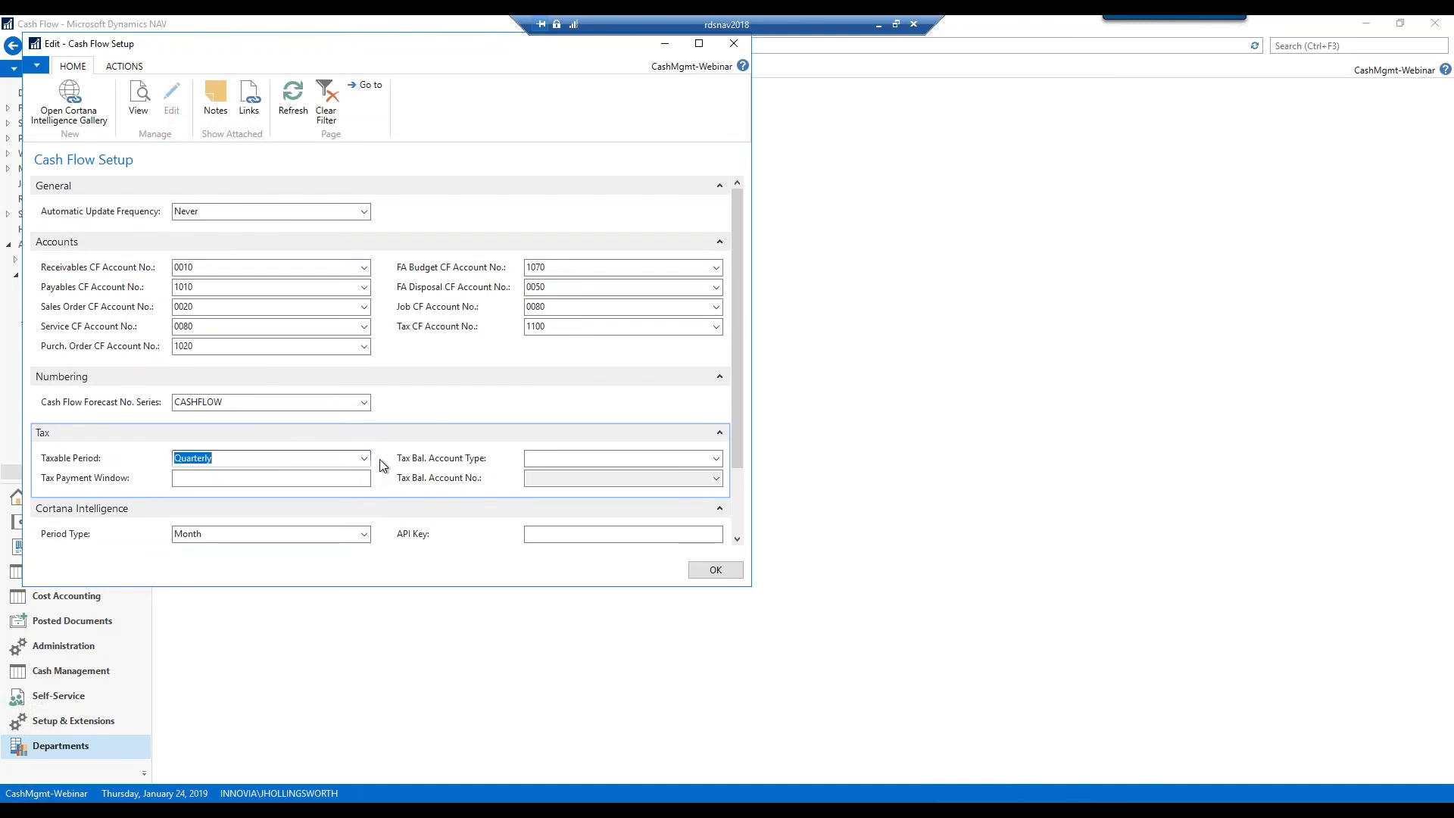
pyautogui.click(716, 459)
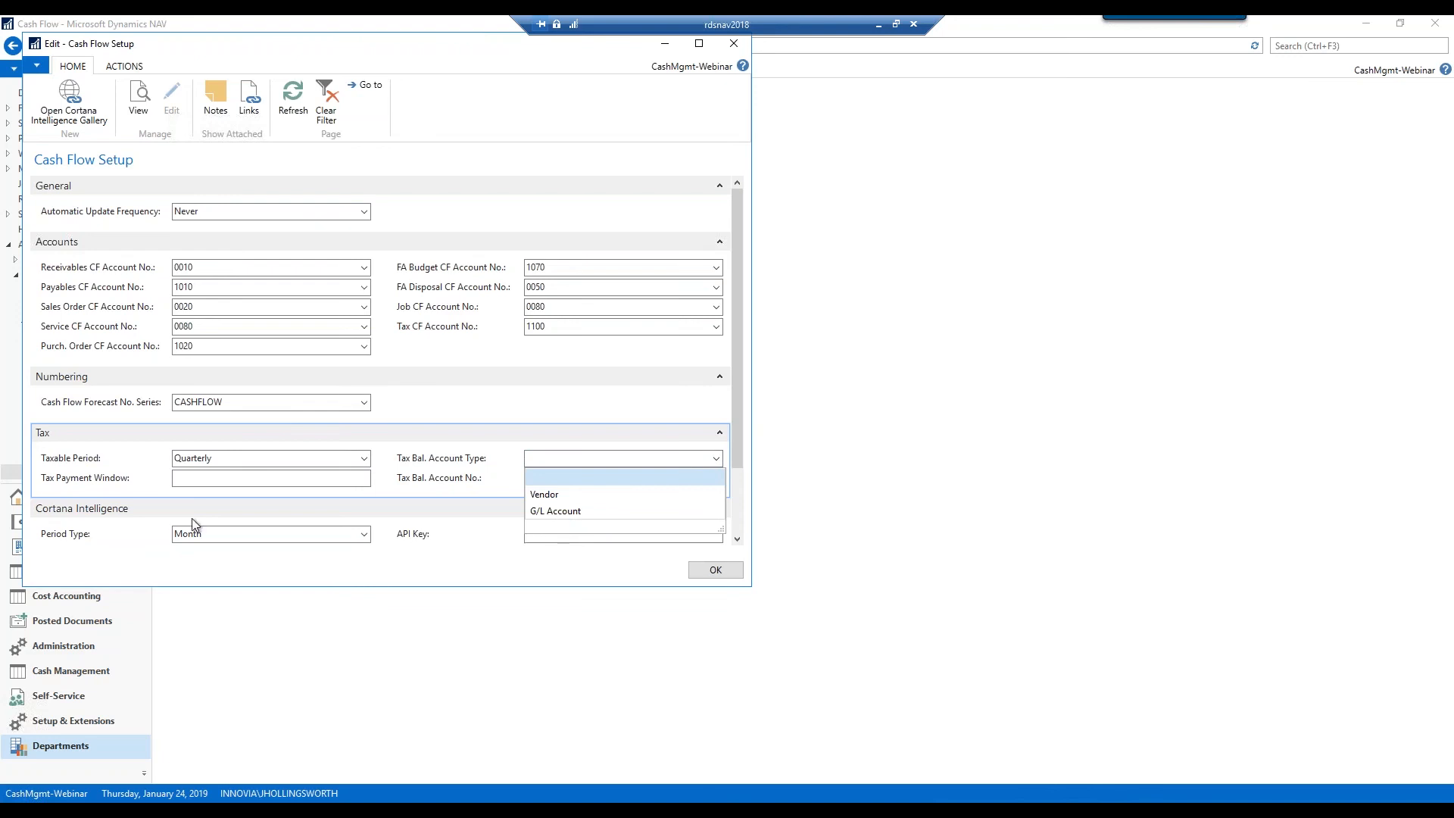
pyautogui.click(84, 515)
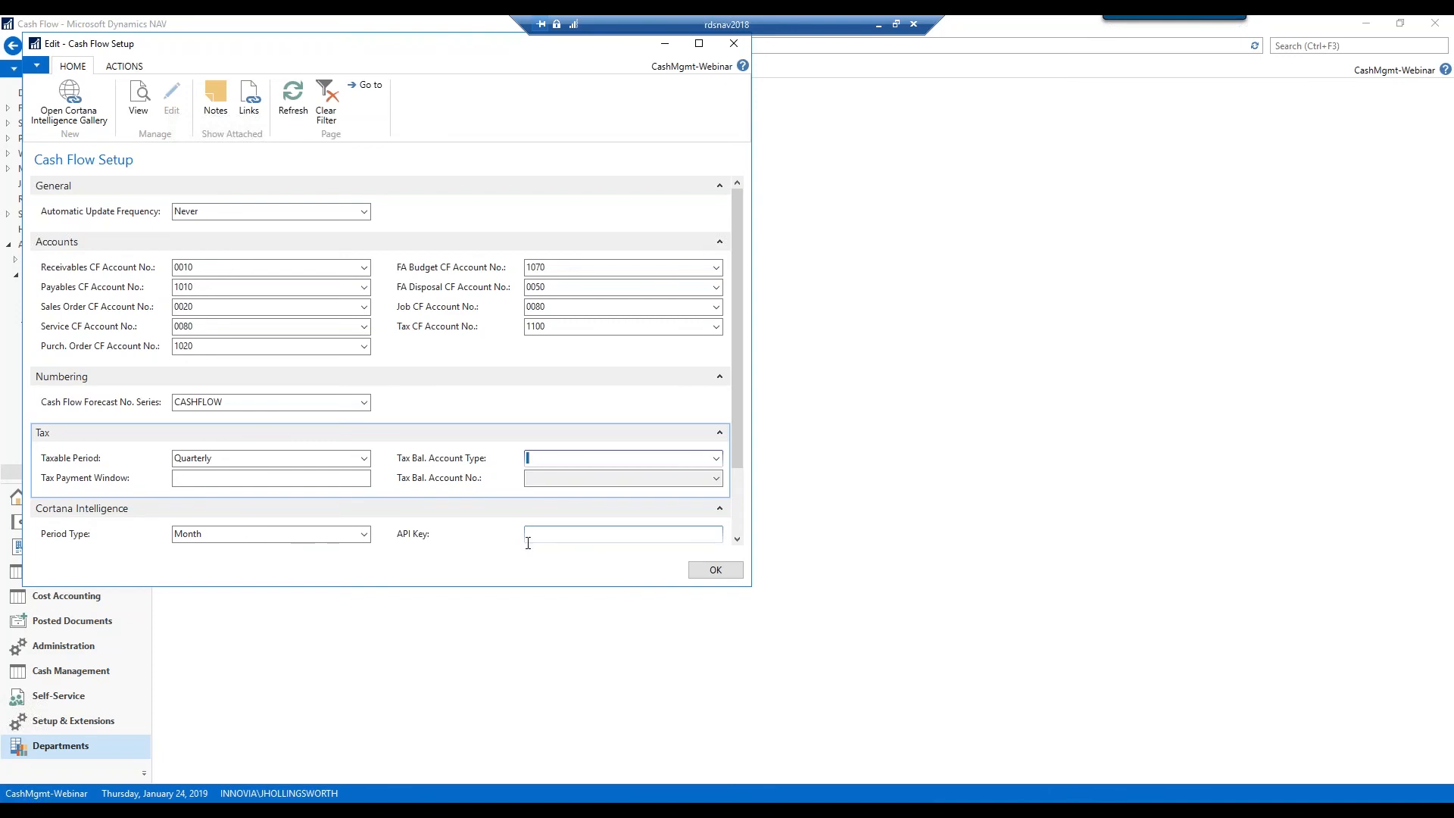
pyautogui.click(364, 539)
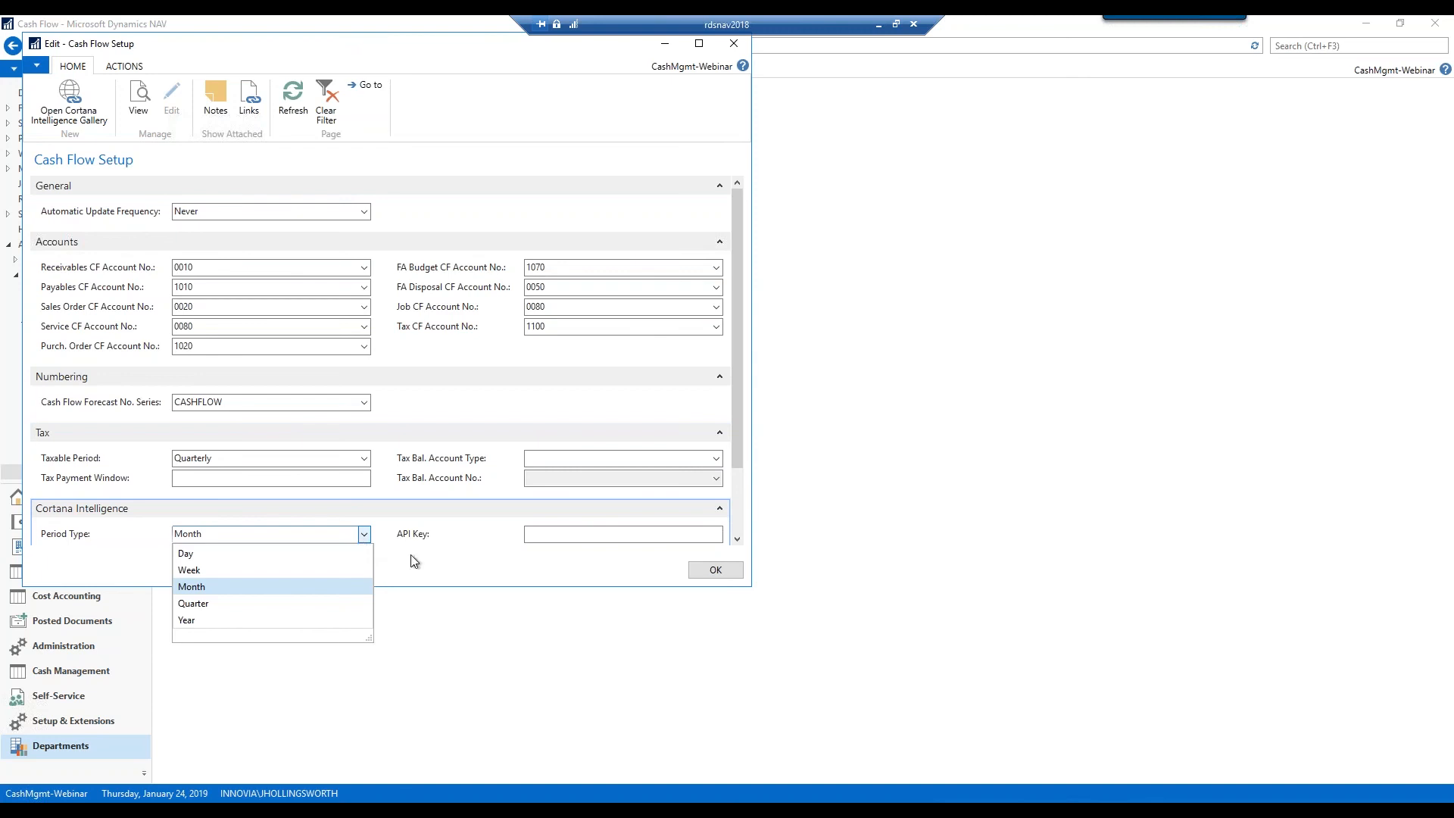
# Keep Period Type at Month and close the Edit - Cash Flow Setup window
pyautogui.click(454, 568)
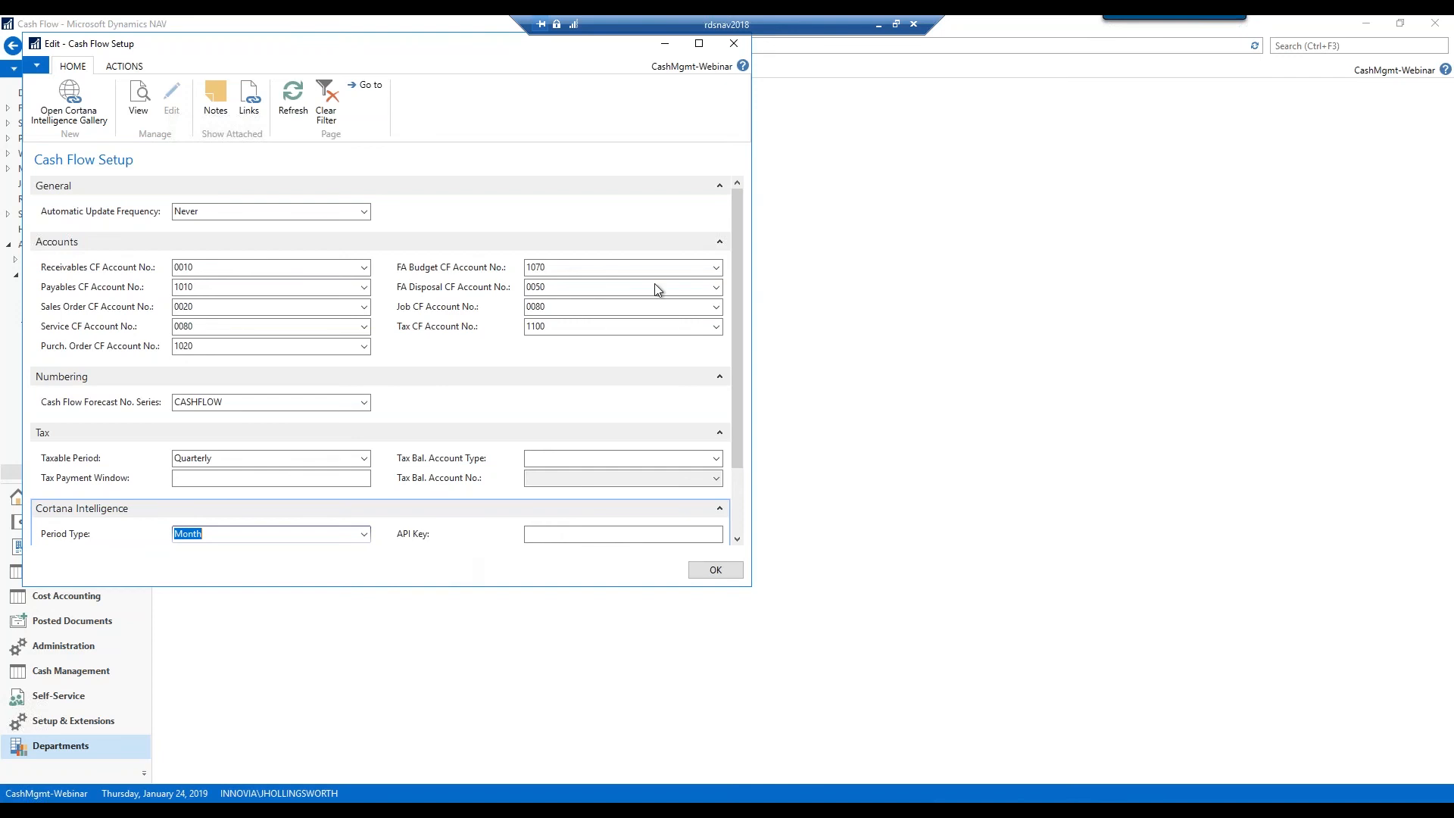
pyautogui.click(733, 44)
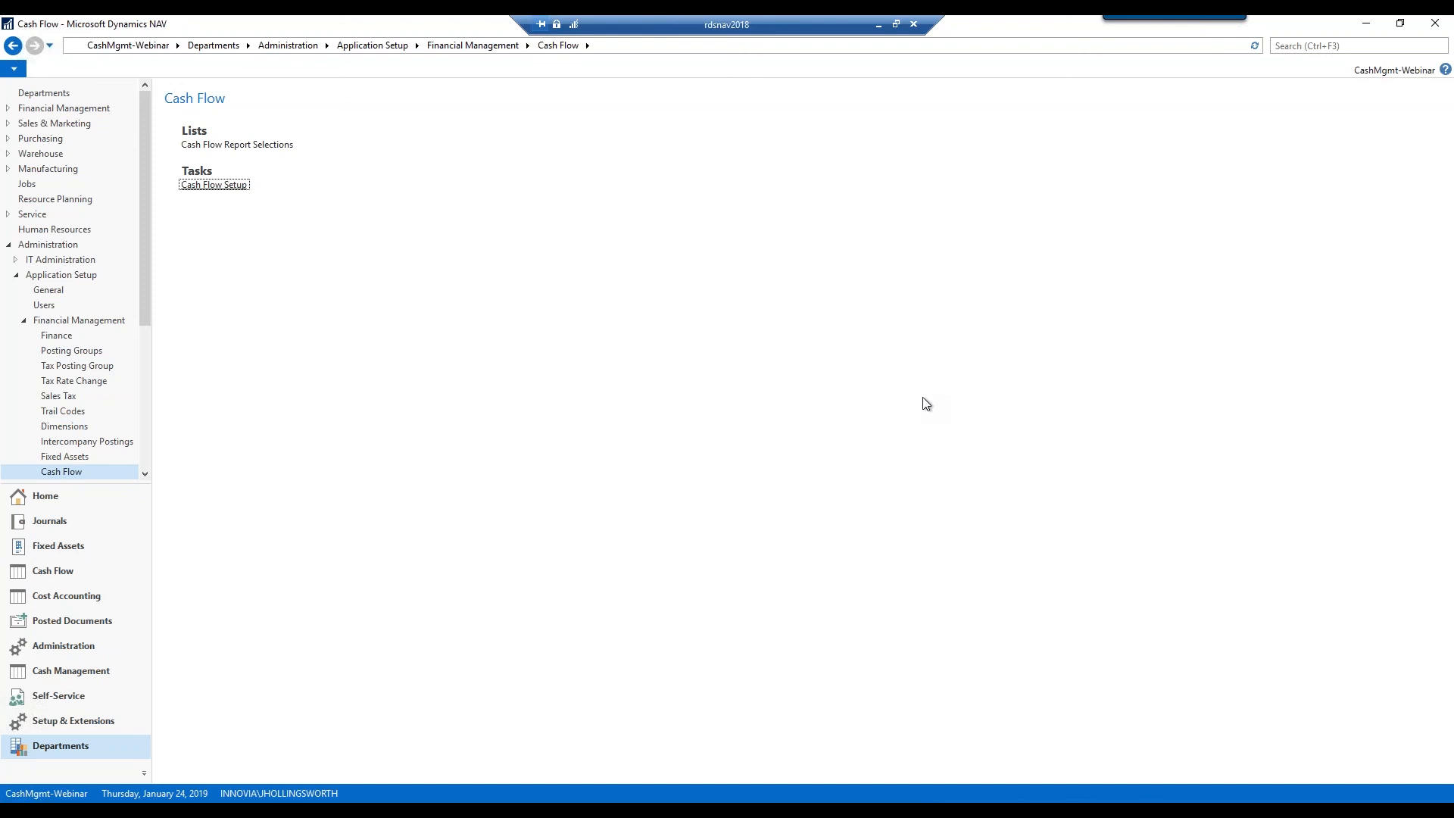
# Review The Cannon Group PLC's customer card: 14 DAYS payment terms, 21 DAYS cash flow terms
pyautogui.click(80, 126)
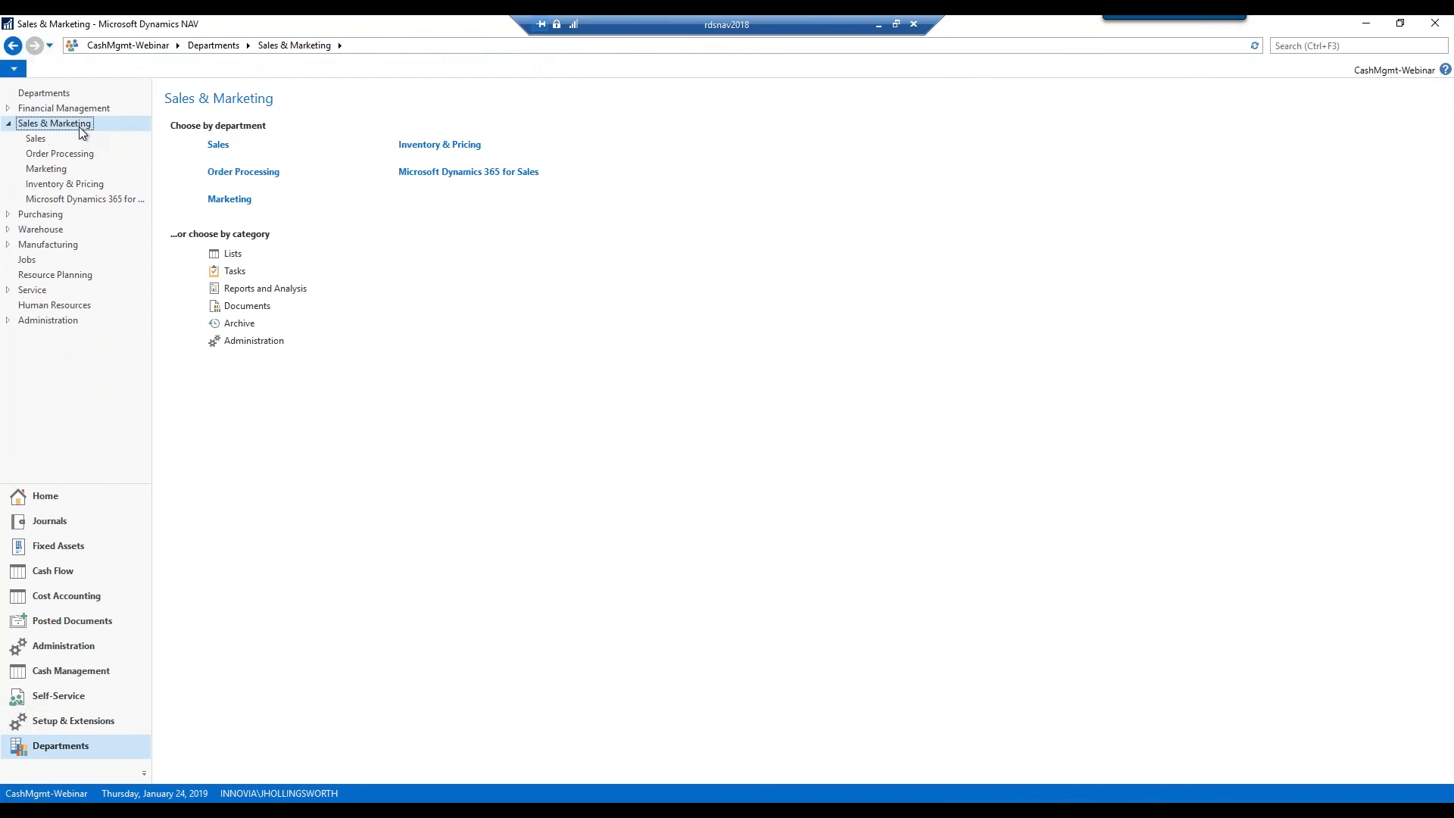
pyautogui.click(32, 142)
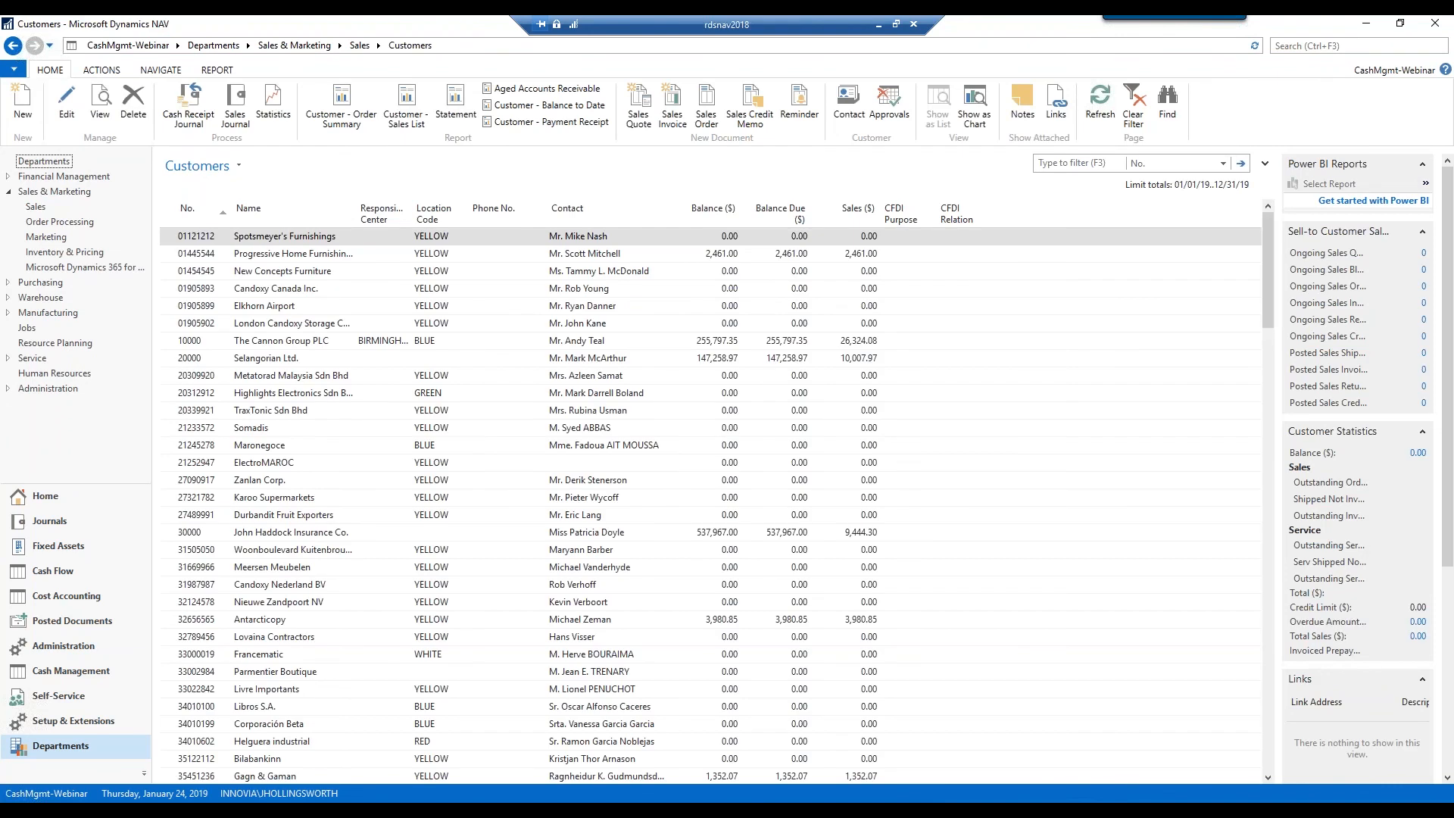
pyautogui.click(285, 342)
pyautogui.doubleClick(282, 343)
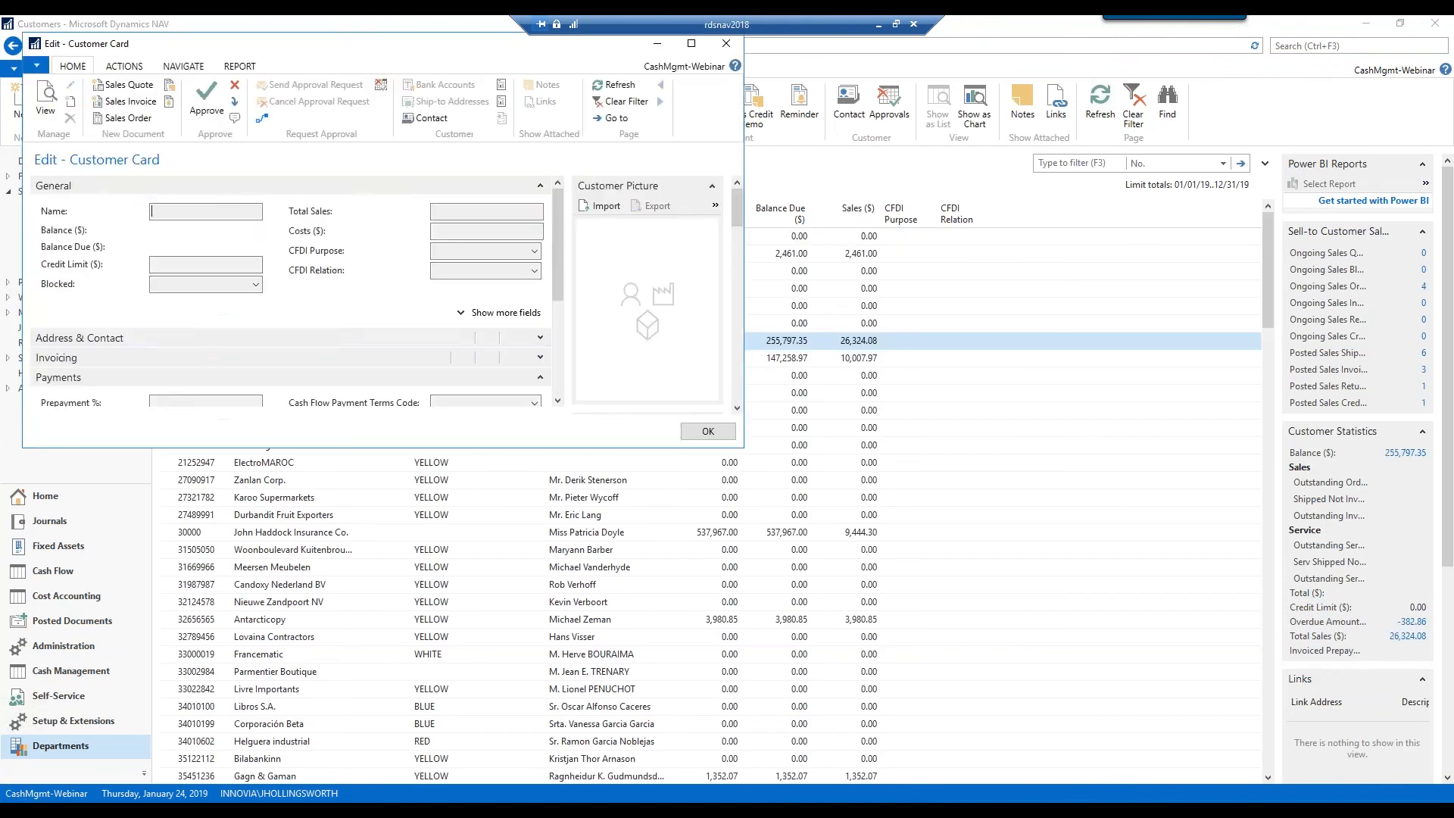
pyautogui.moveTo(745, 446); pyautogui.dragTo(1078, 707)
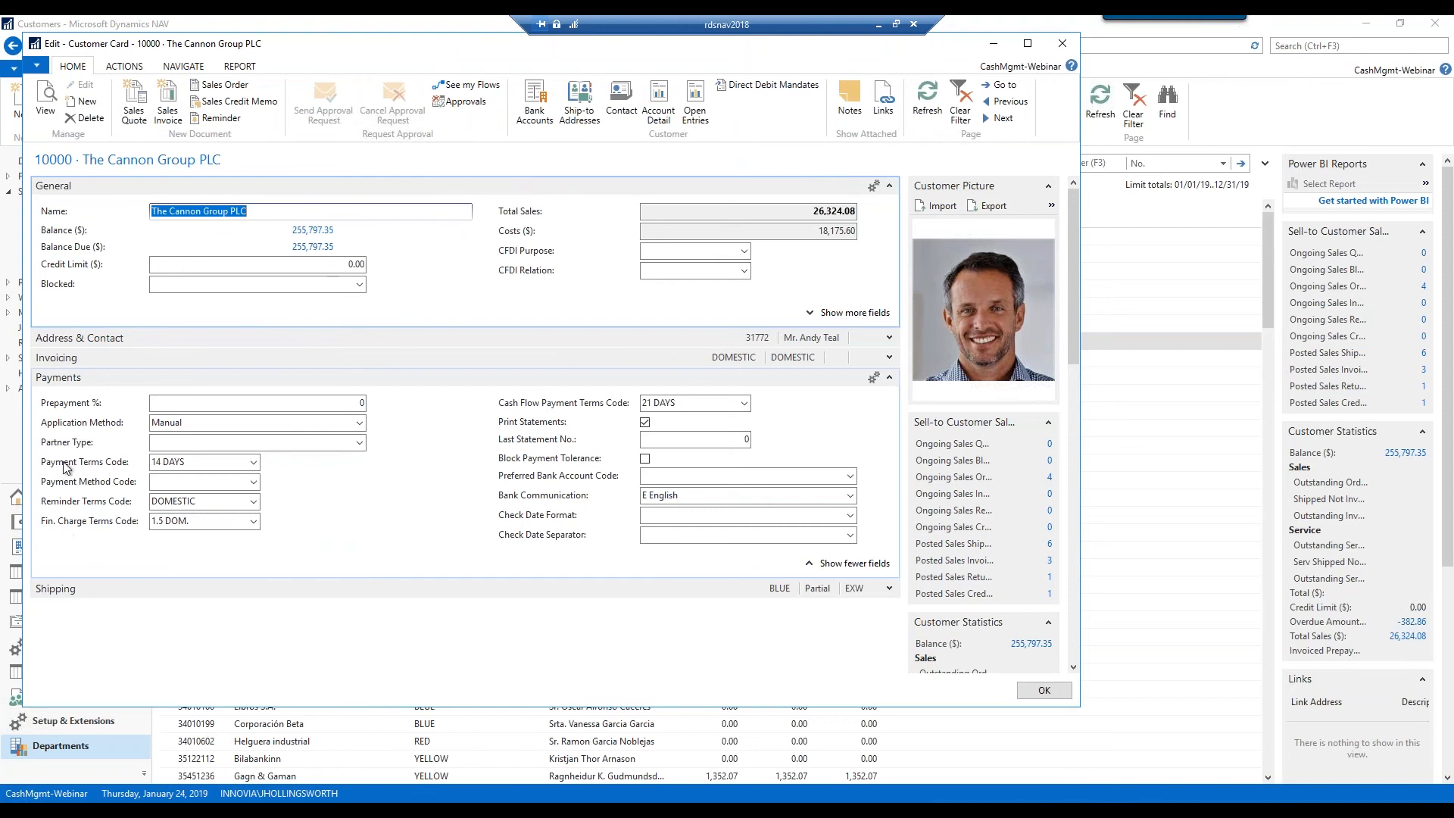
pyautogui.moveTo(64, 467)
pyautogui.click(1044, 690)
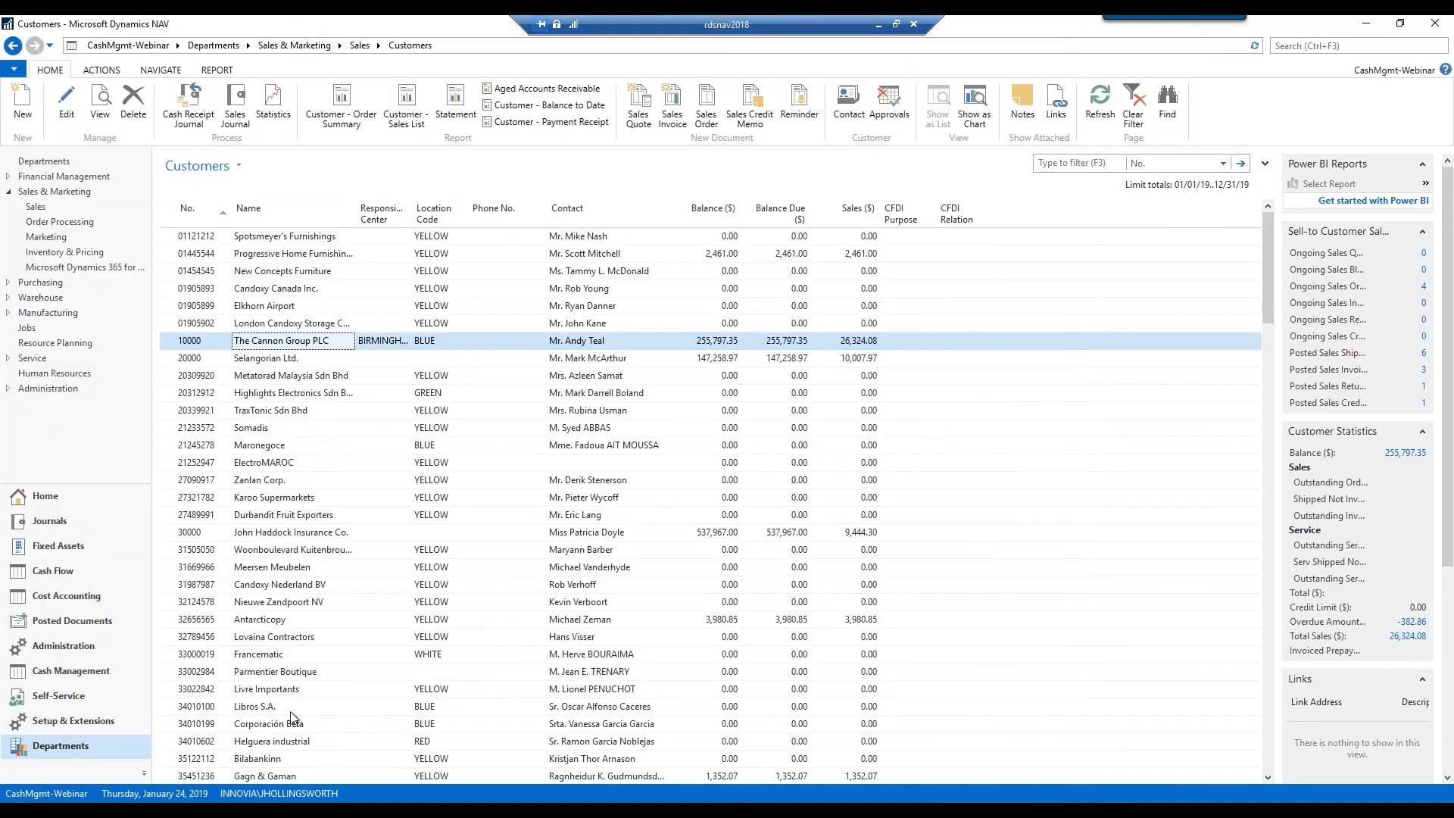
# Edit forecast CF100002 (Cash Flow January 2019) from the Cash Flow Forecasts list
pyautogui.click(71, 575)
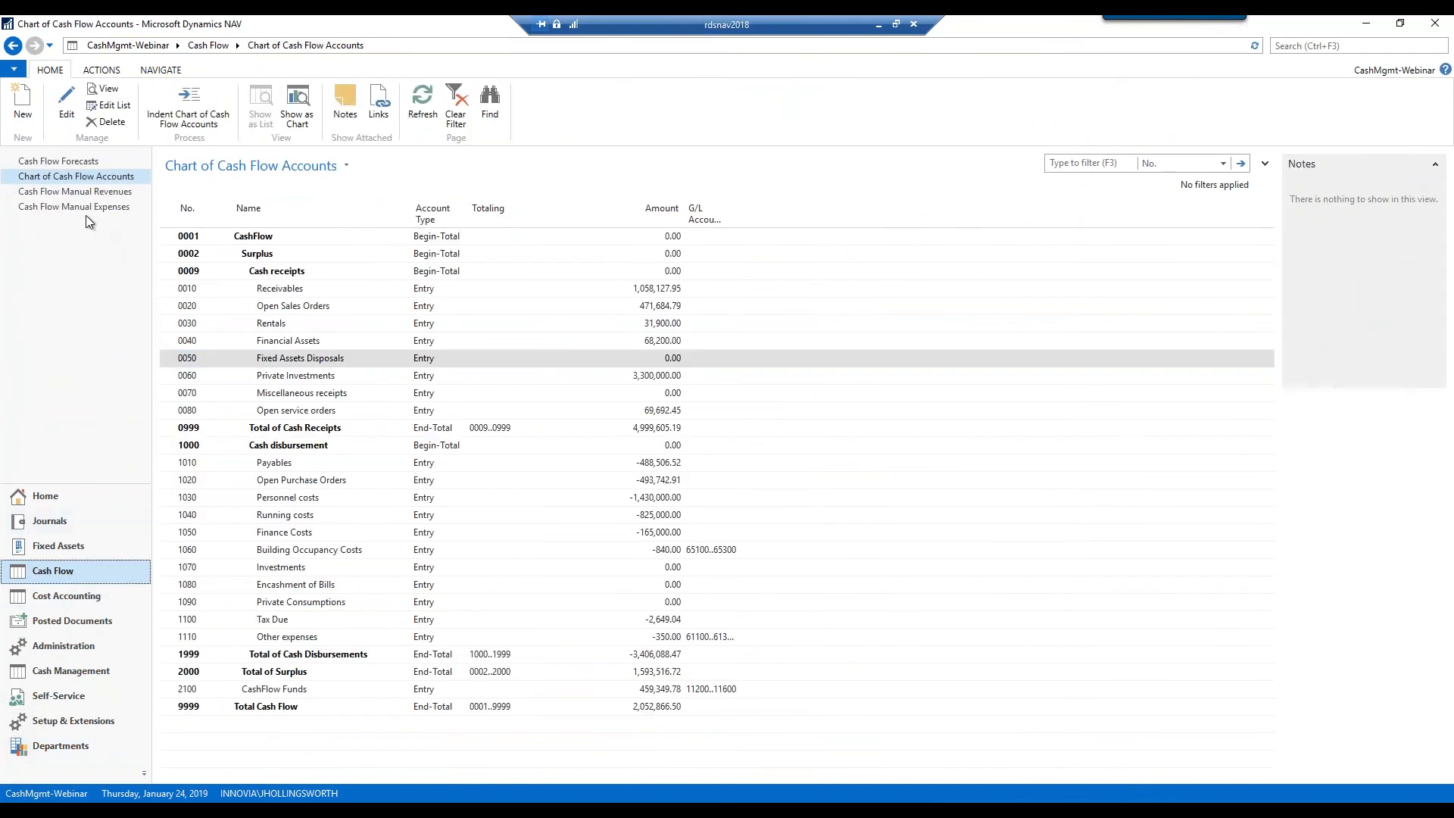
pyautogui.click(83, 164)
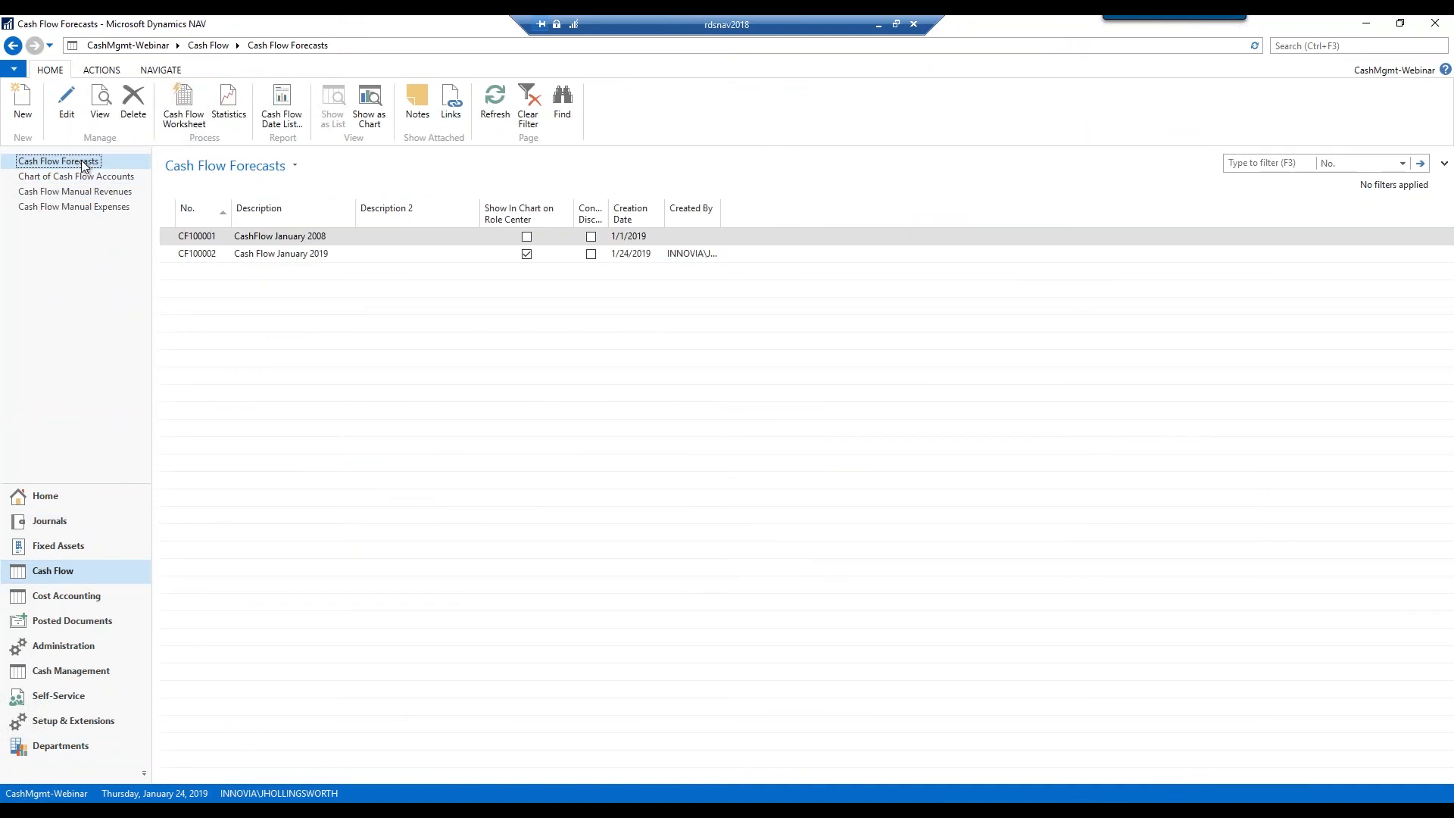
pyautogui.click(165, 258)
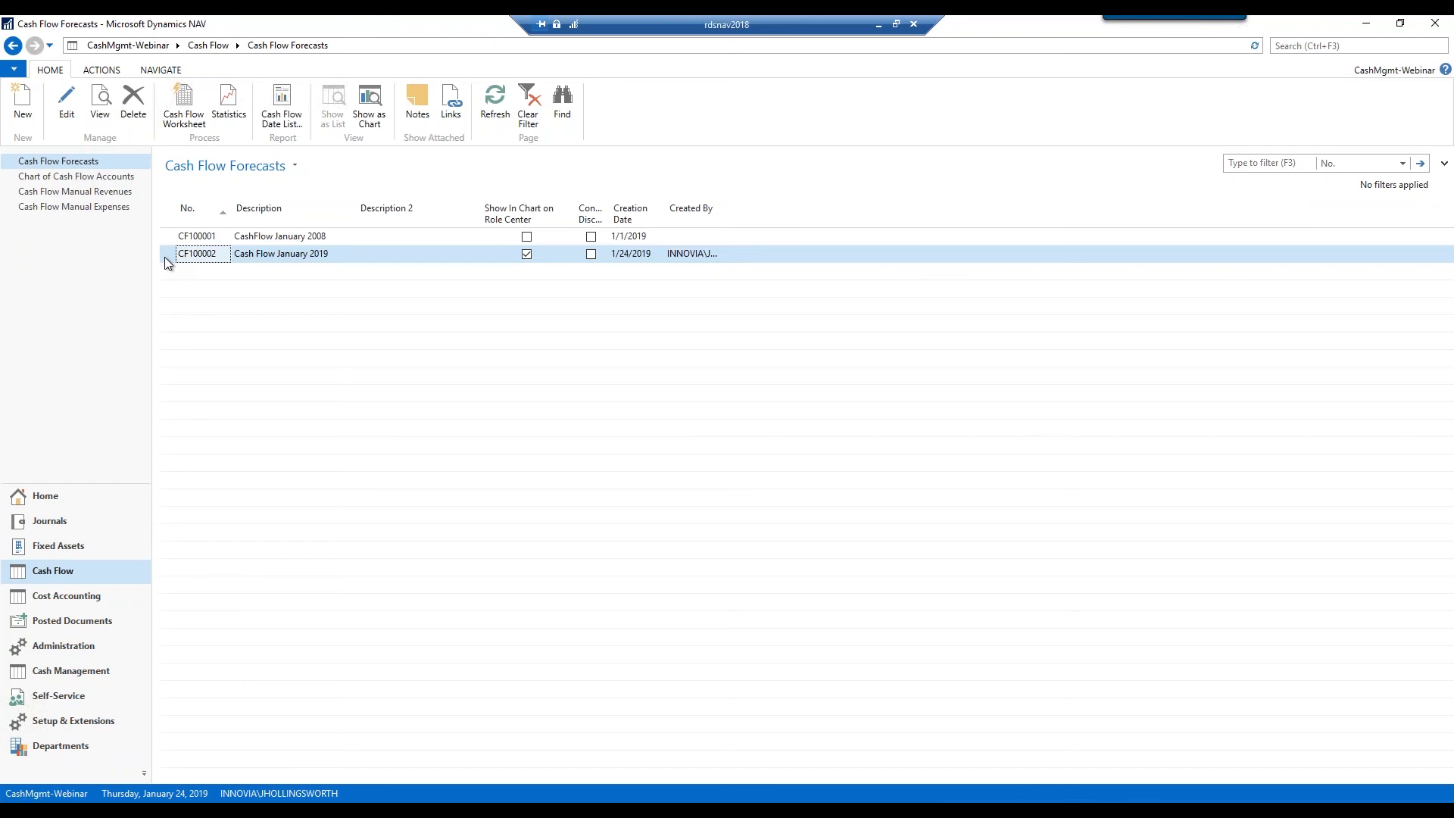
pyautogui.click(66, 104)
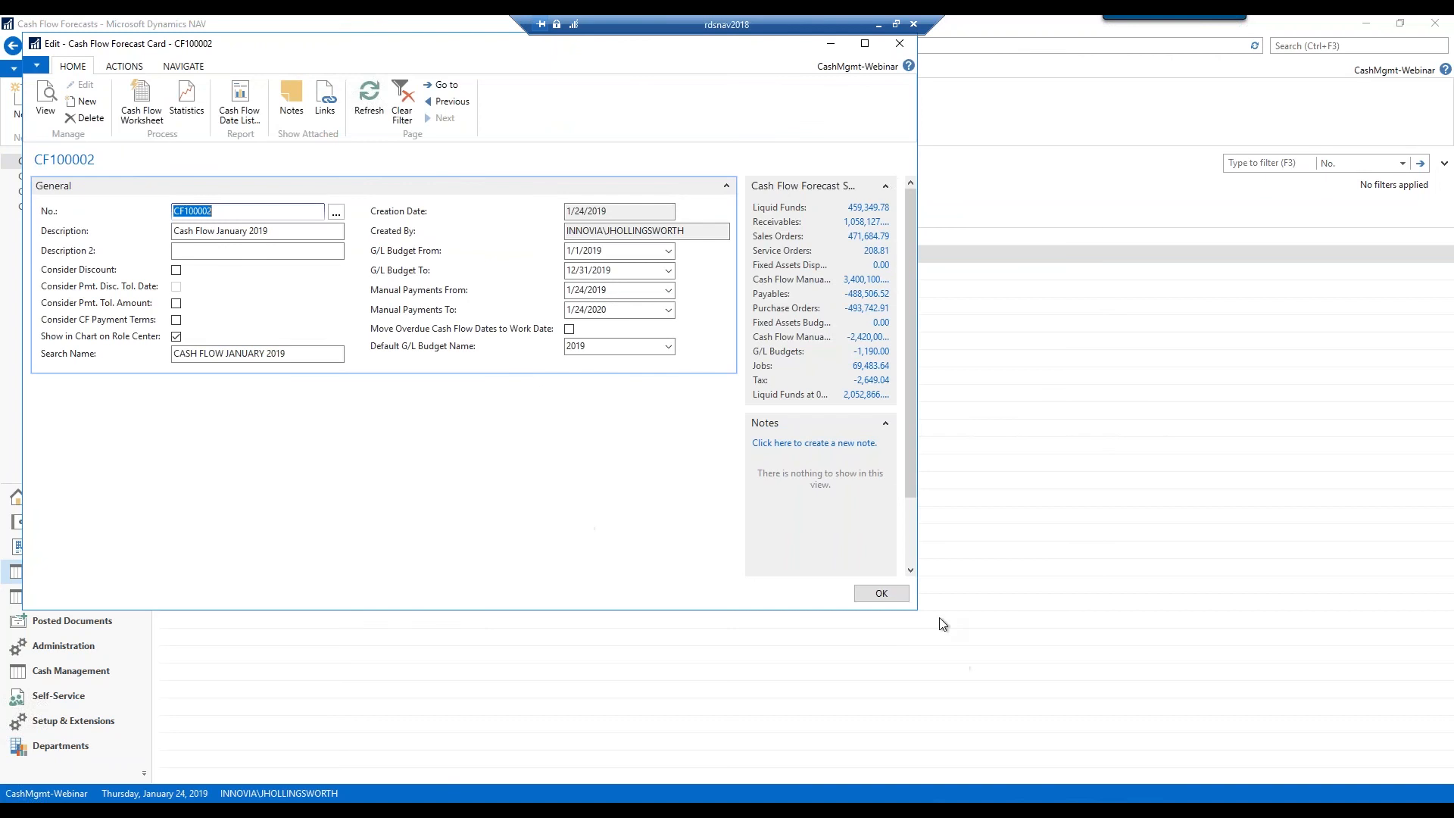
# Enlarge the CF100002 forecast card to review it, then close it with OK
pyautogui.moveTo(916, 611); pyautogui.dragTo(1099, 710)
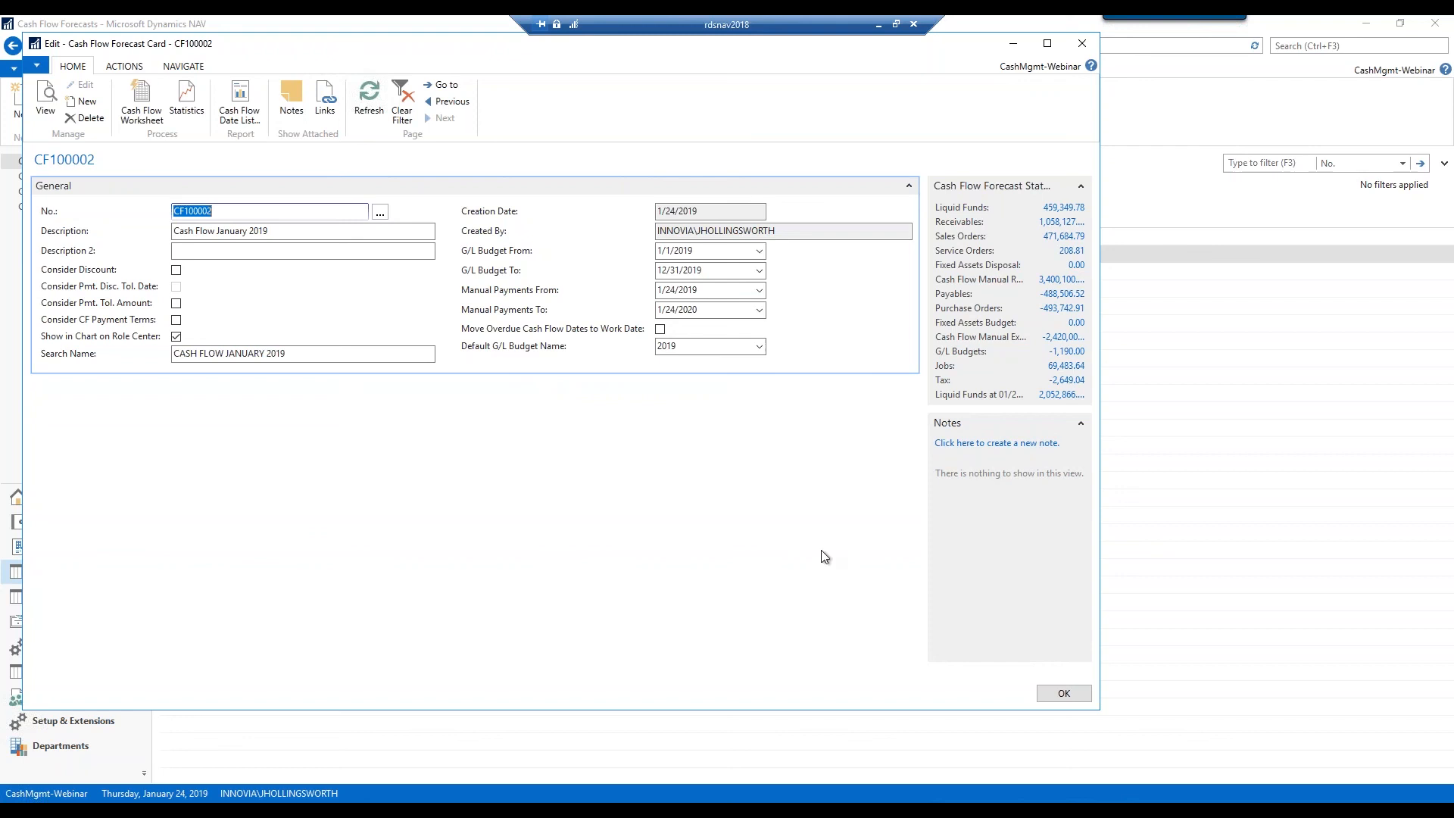
pyautogui.click(1063, 692)
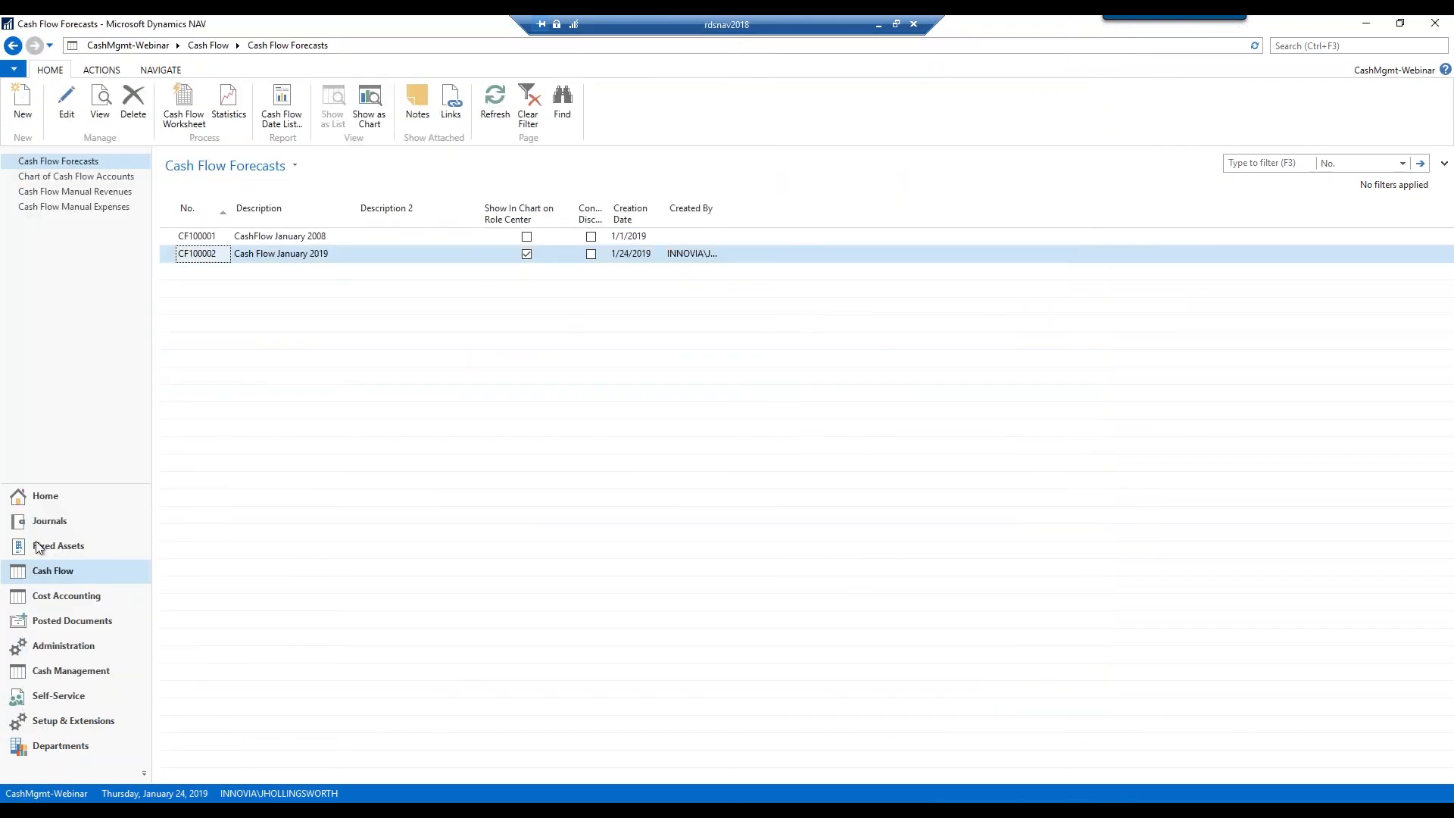
# Show the Cash Flow Manual Revenues list with Rentals, Financial Assets and Private Investments
pyautogui.click(126, 196)
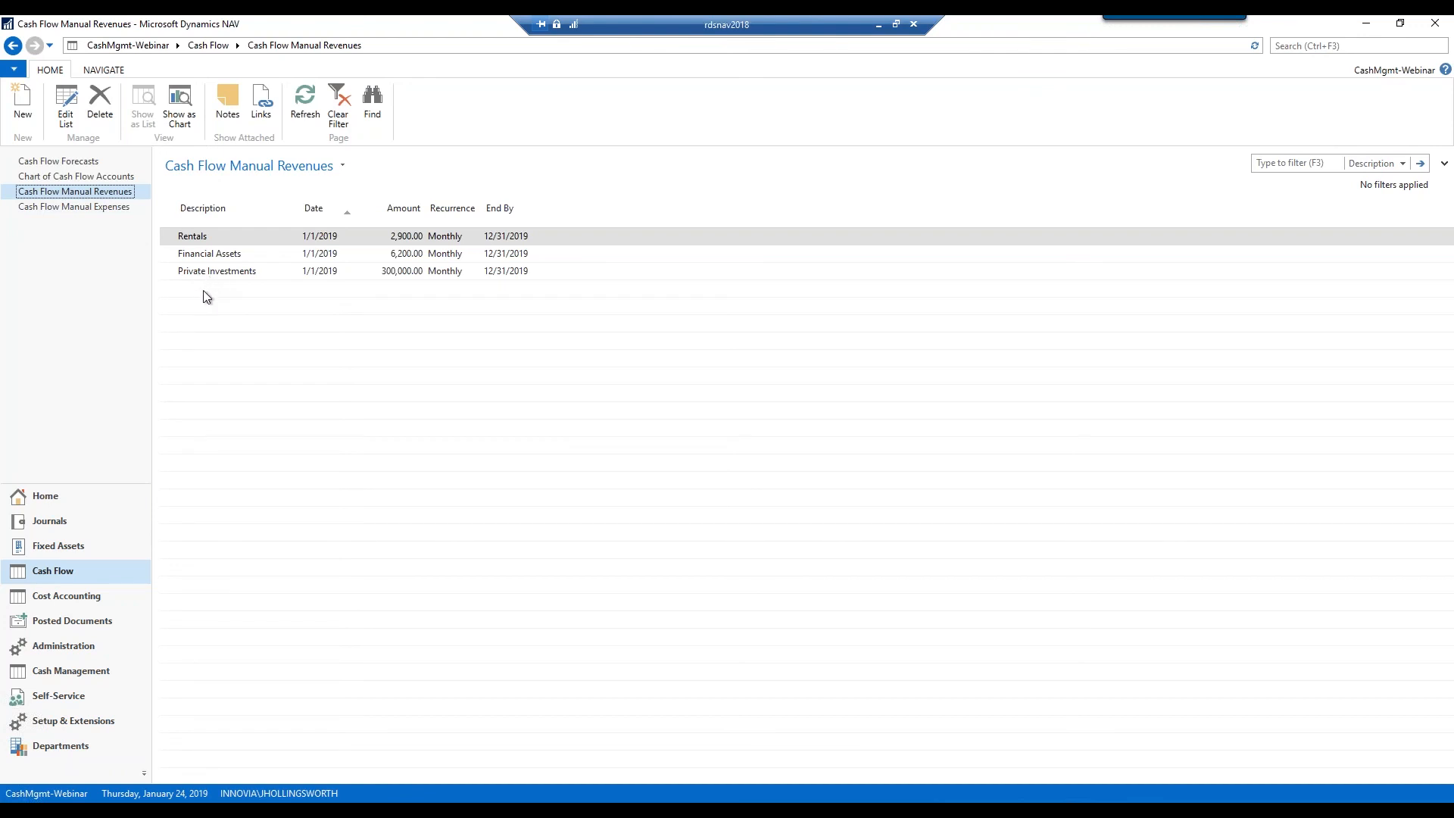
# Select the Private Investments revenue and open the manual revenues in Edit List
pyautogui.click(164, 260)
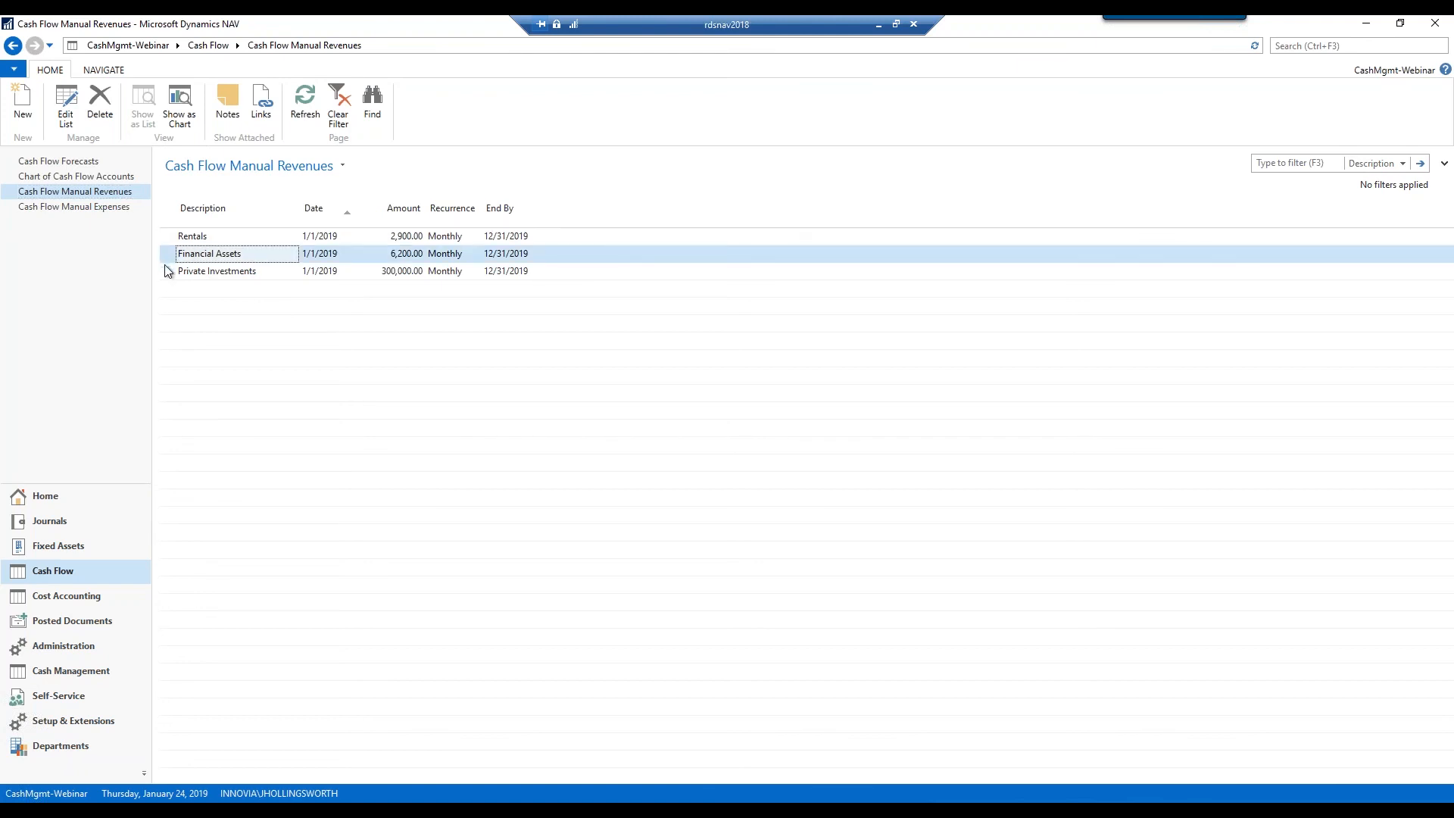
pyautogui.click(166, 276)
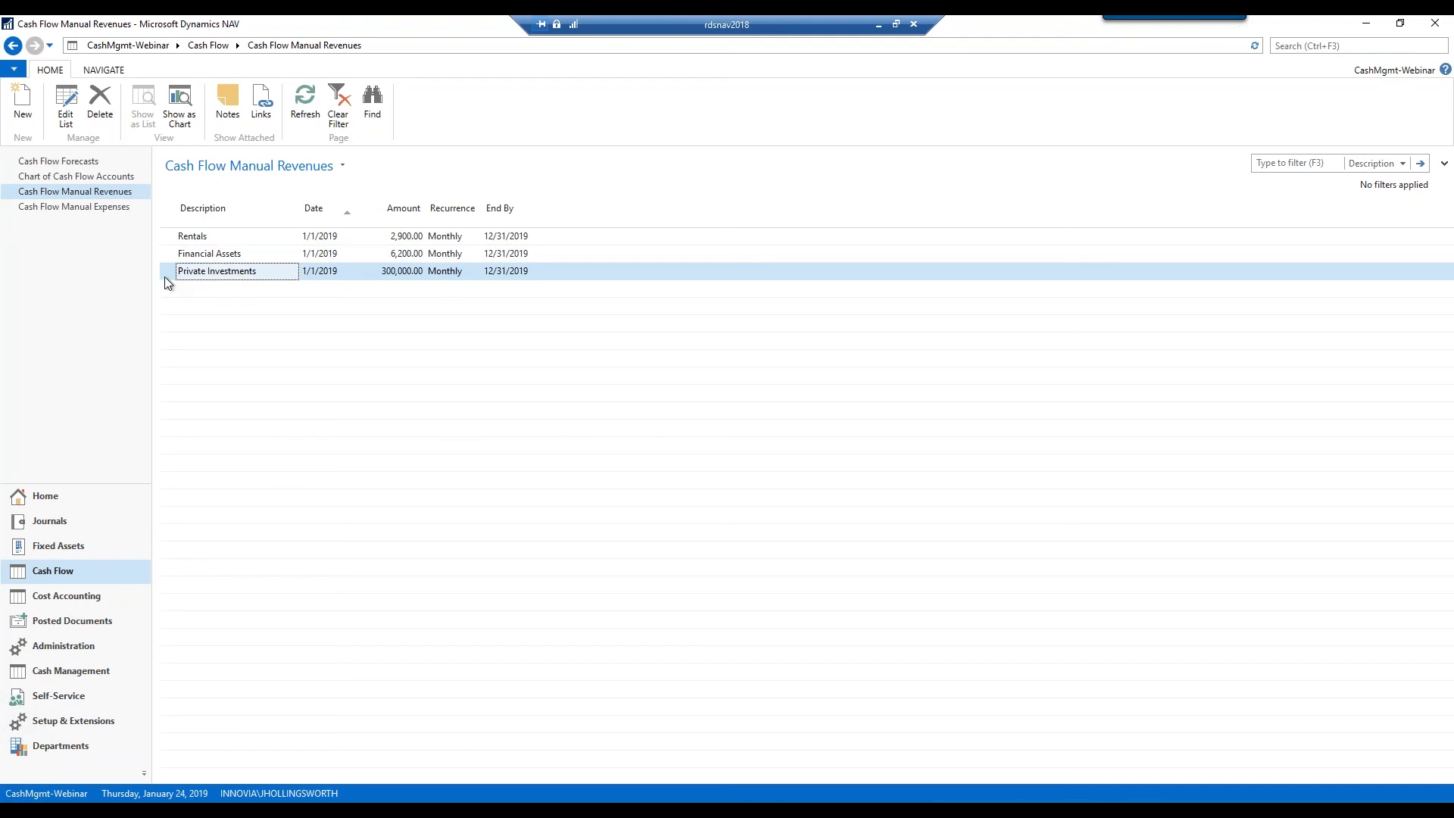
pyautogui.click(66, 125)
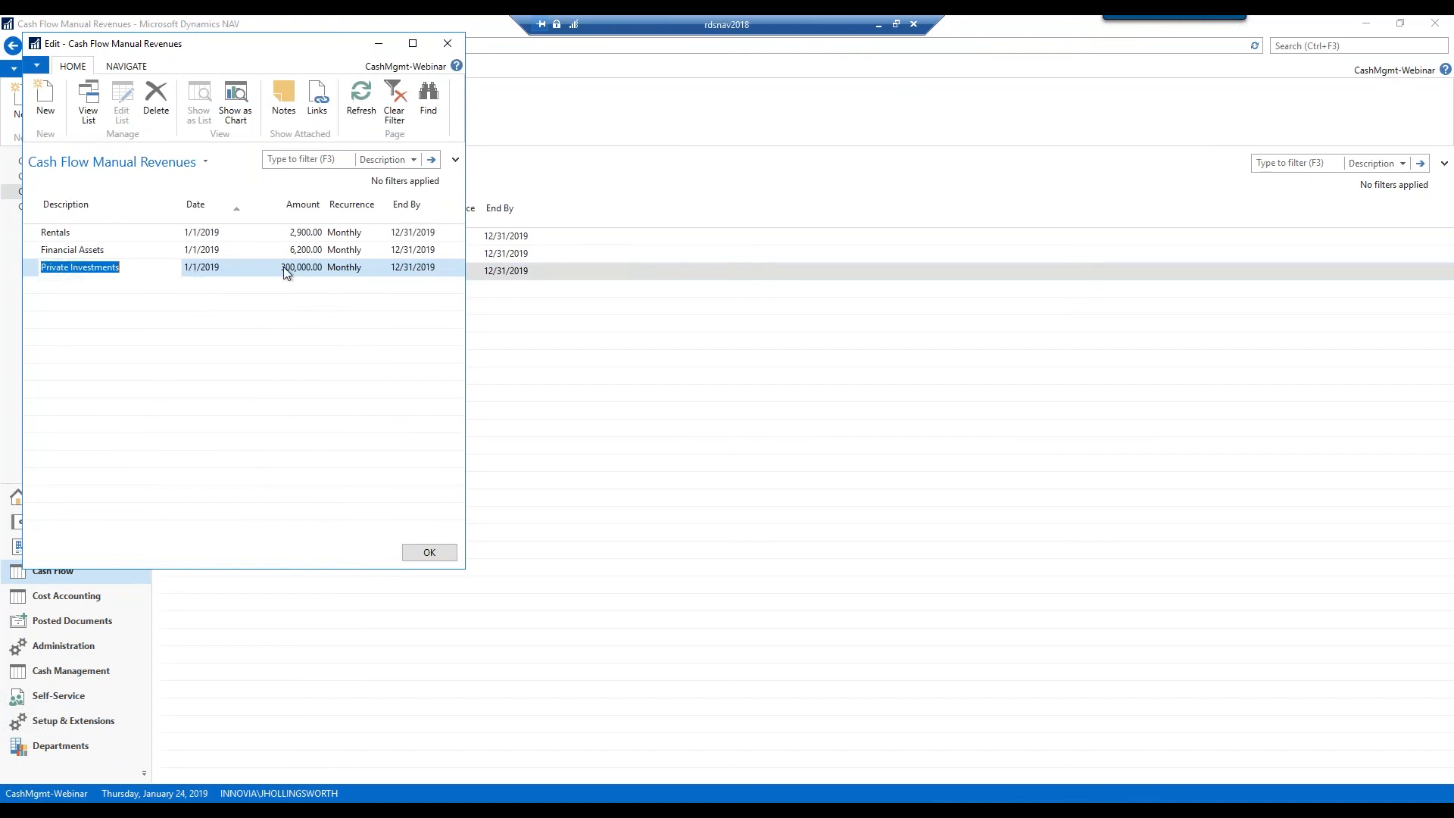
# Leave Private Investments recurring Monthly and close the editable manual revenues list
pyautogui.click(383, 269)
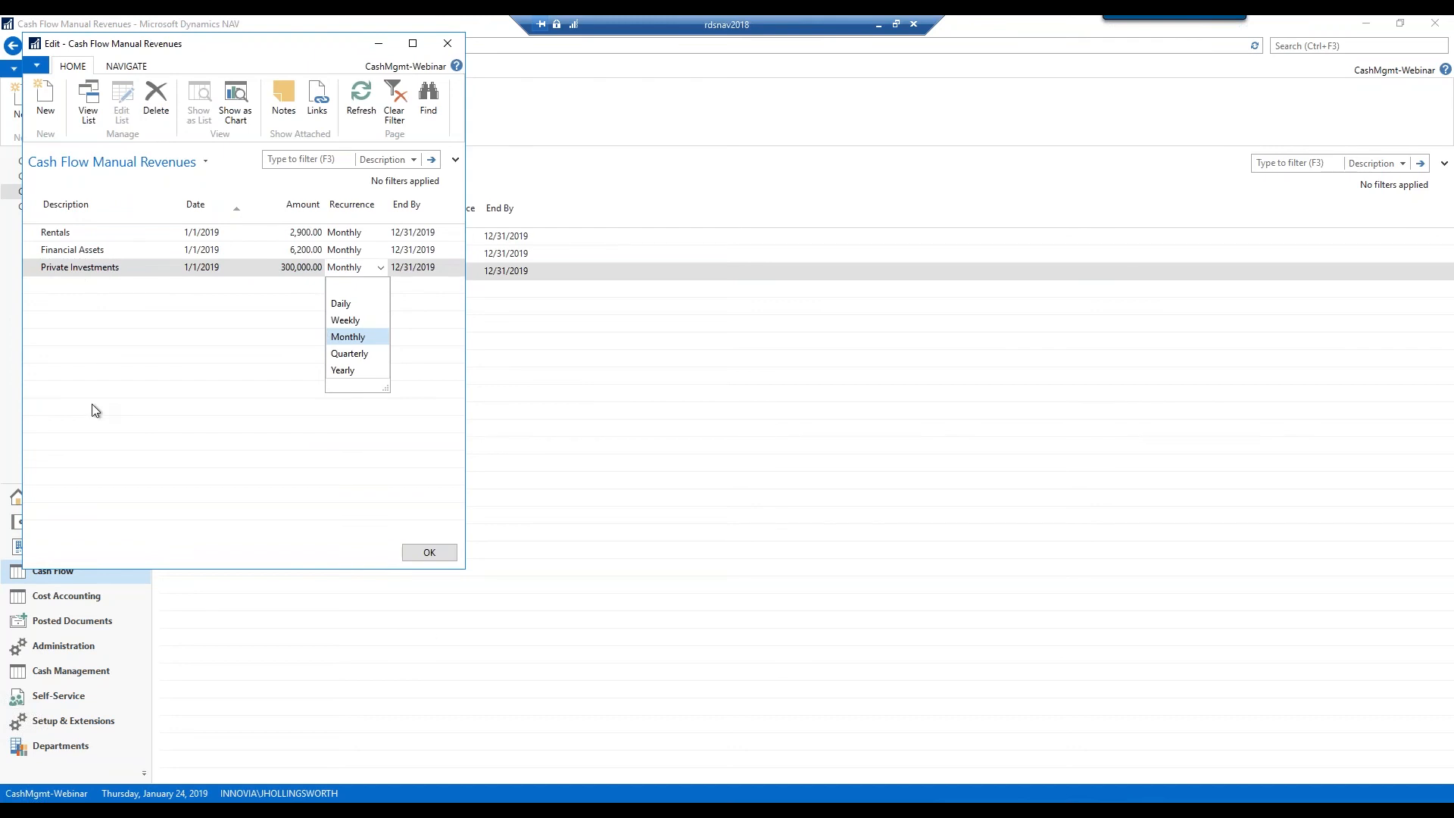
pyautogui.click(443, 553)
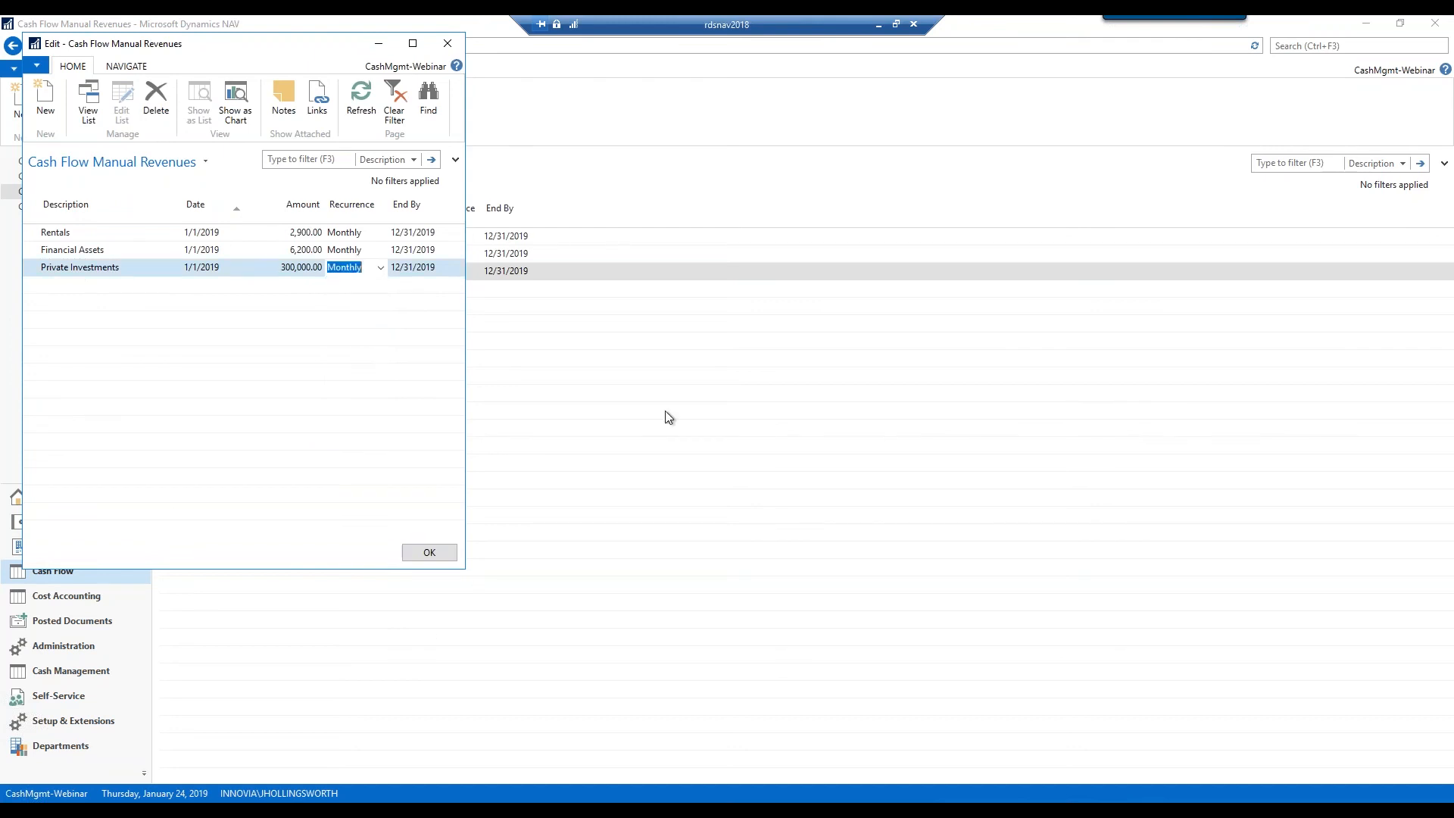
pyautogui.click(428, 552)
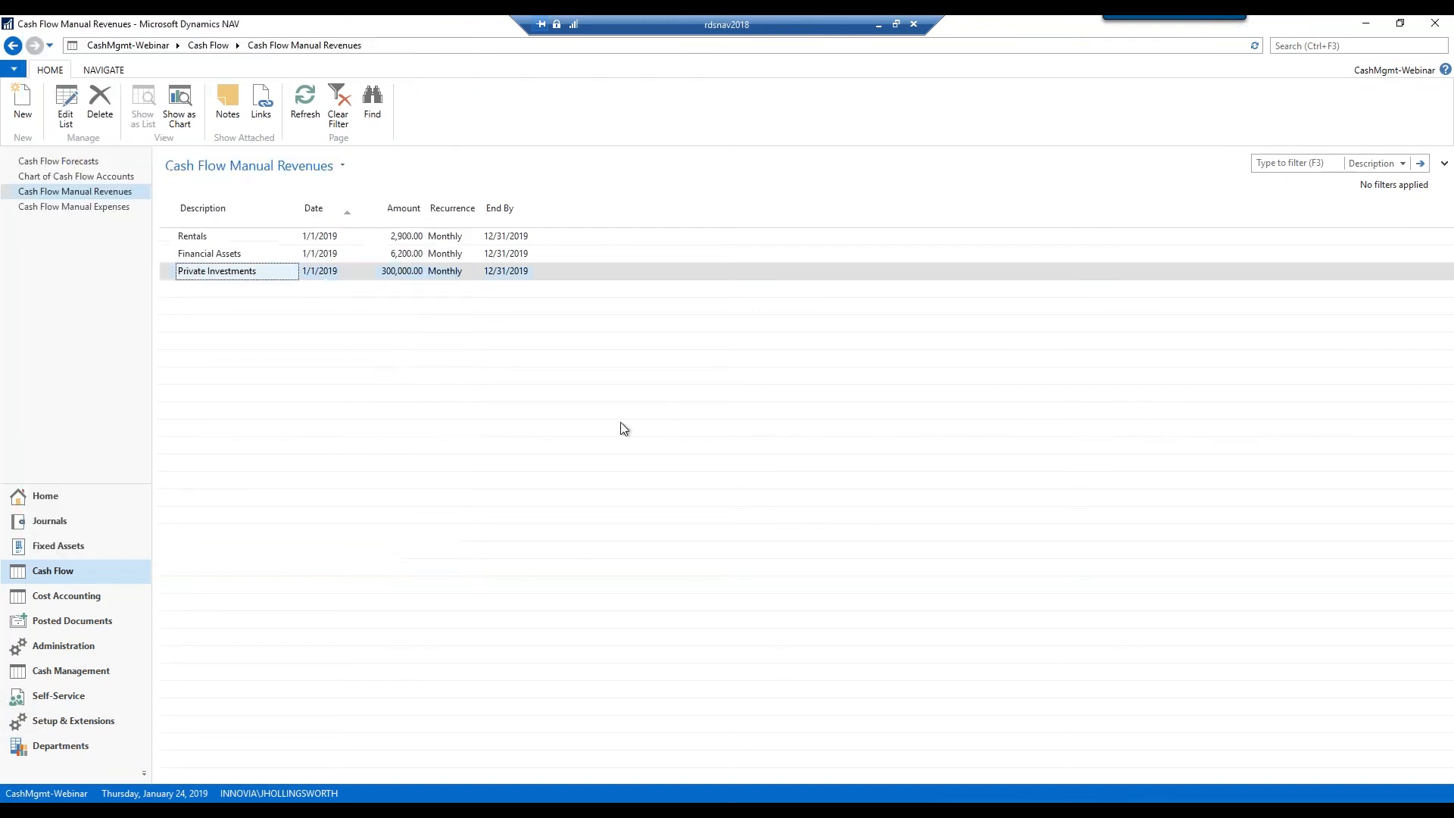
# Show Cash Flow Manual Expenses: Personnel costs 130,000, Running costs 75,000, Finance Costs 15,000
pyautogui.click(53, 206)
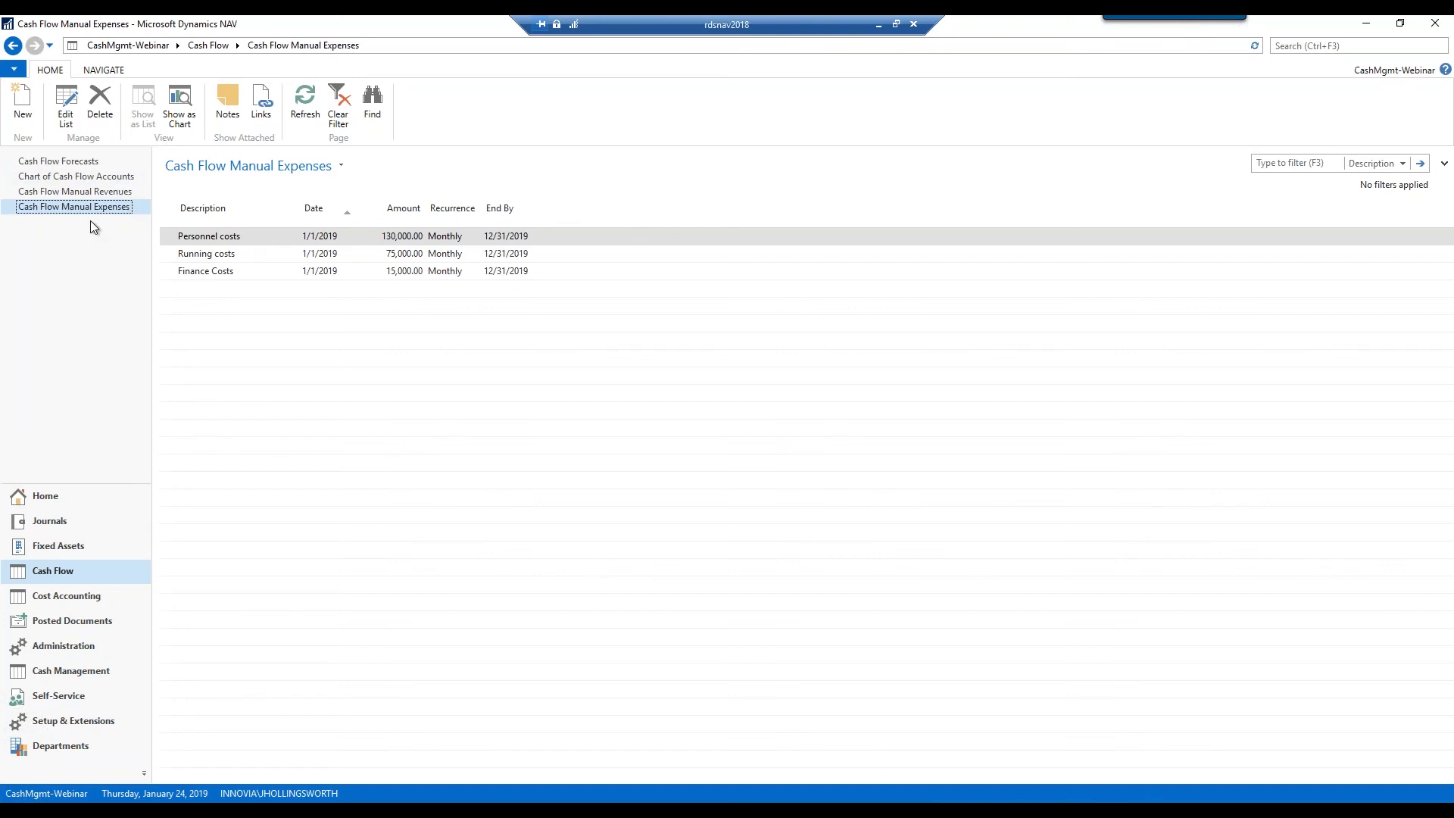
# Return to the Cash Flow Forecasts list showing CF100001 and CF100002
pyautogui.click(52, 162)
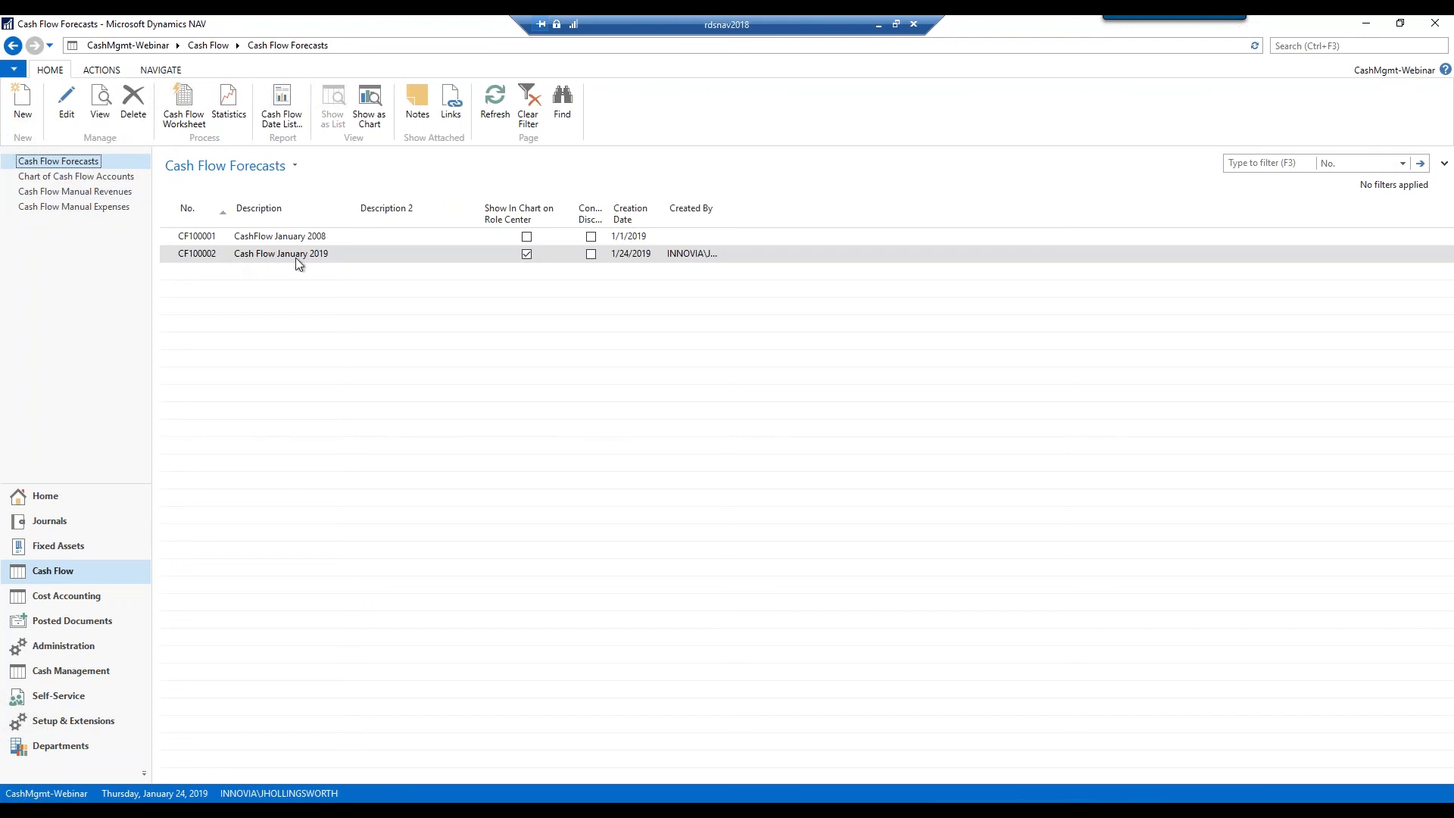
# Select forecast CF100002 and open its Cash Flow Worksheet
pyautogui.click(168, 262)
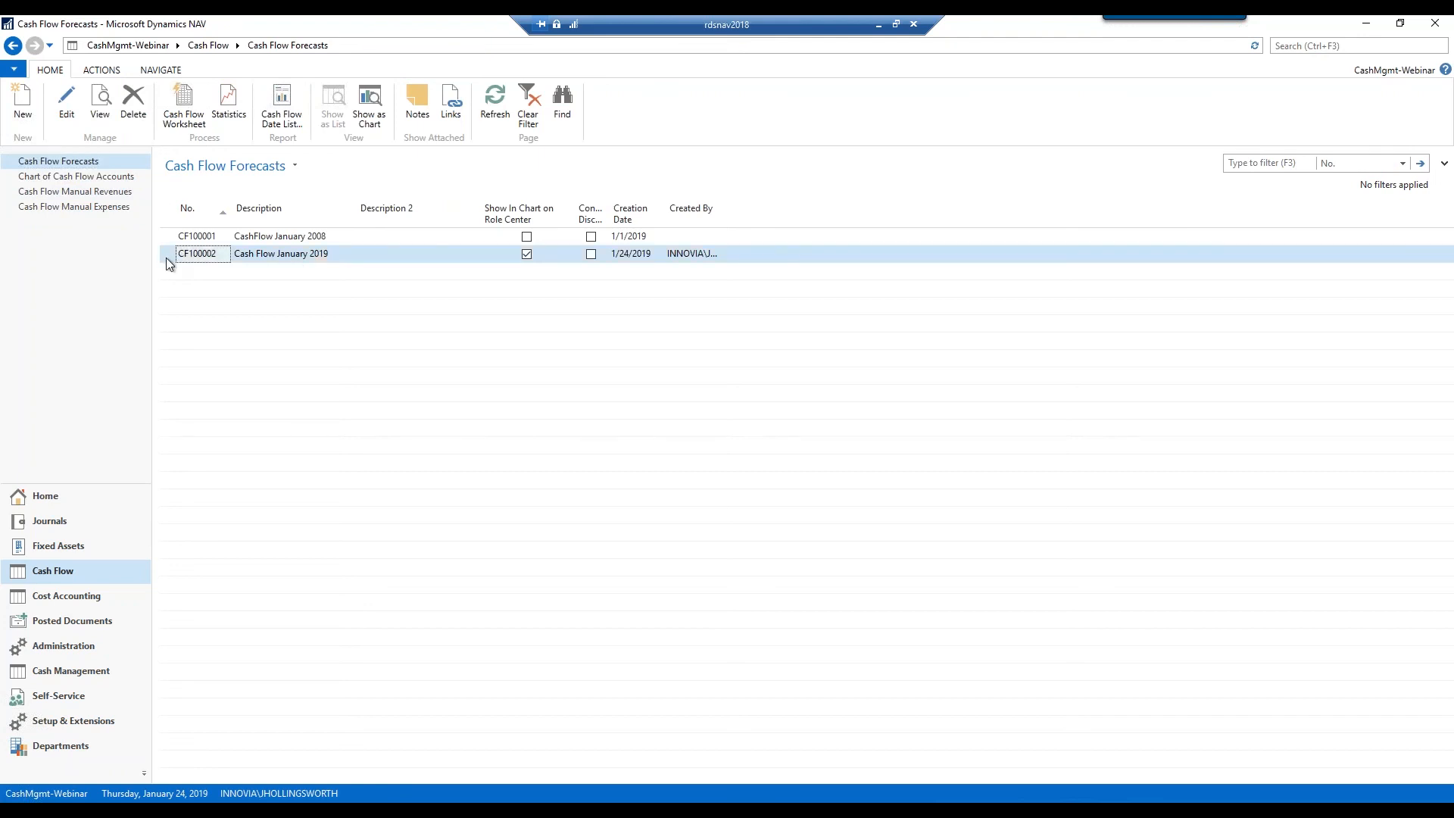
pyautogui.click(182, 121)
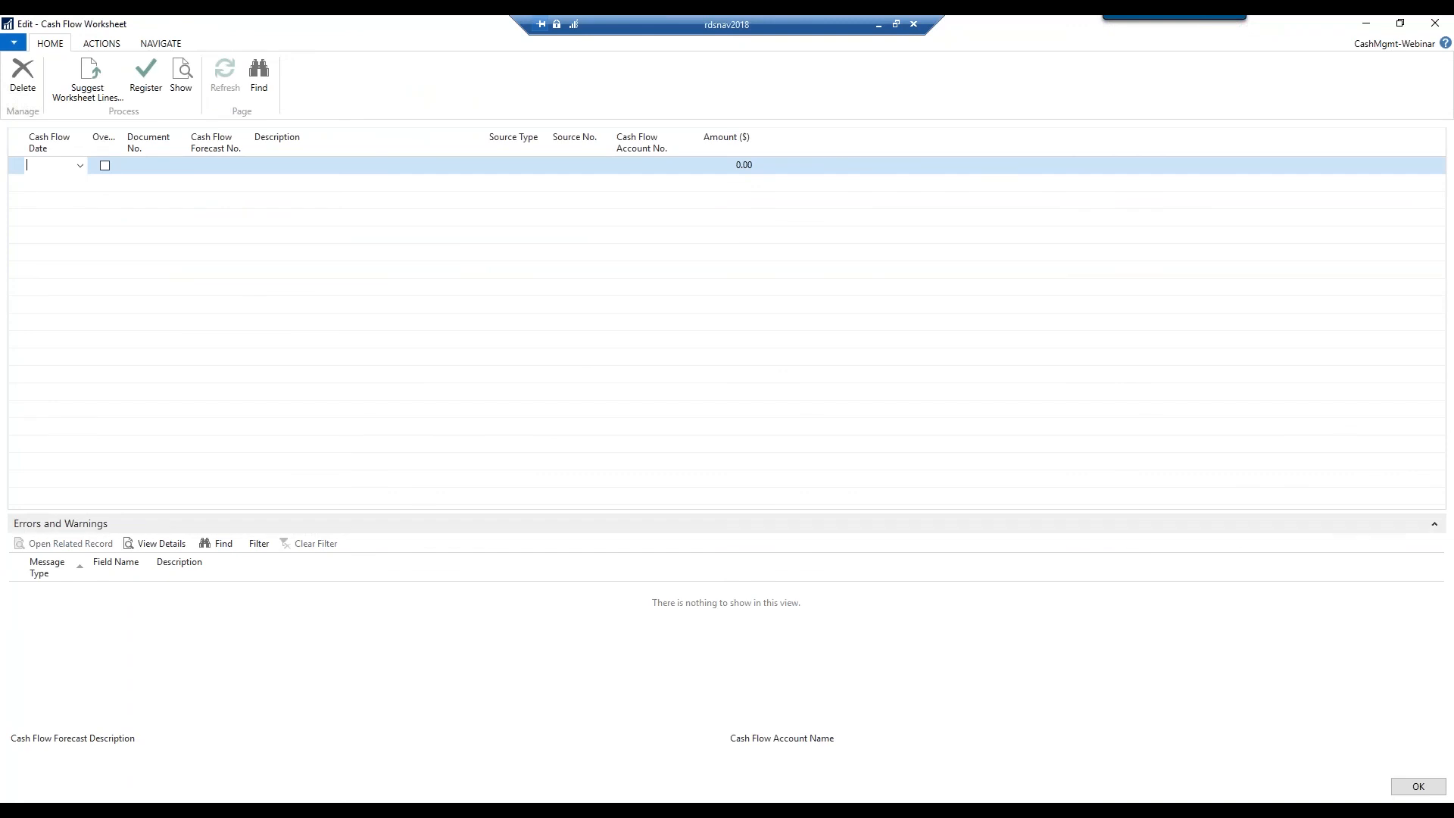
# Suggest CF100002 worksheet lines using all source types except Taxes and Cortana Intelligence Forecast
pyautogui.click(86, 83)
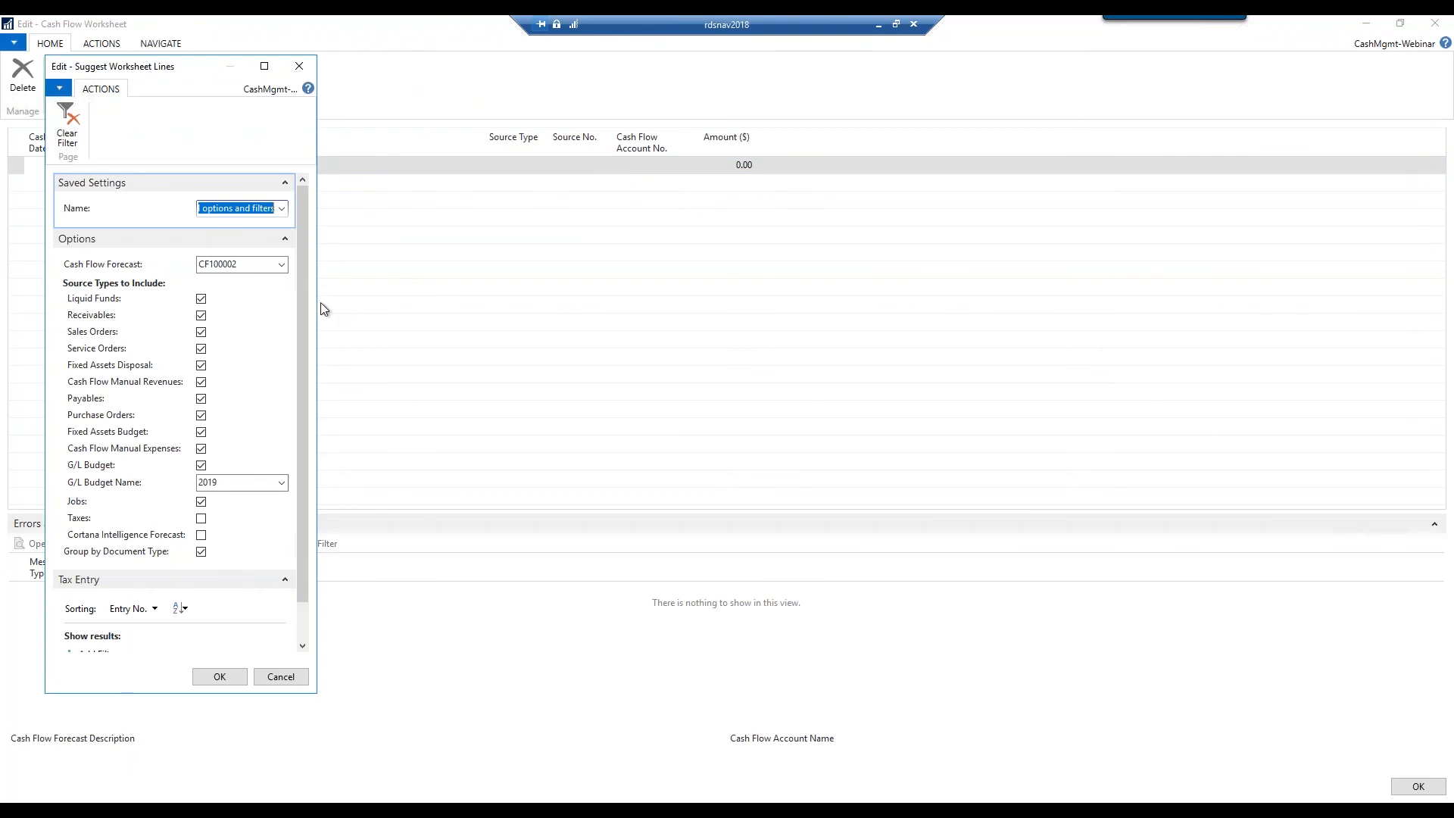
pyautogui.moveTo(316, 305); pyautogui.dragTo(409, 315)
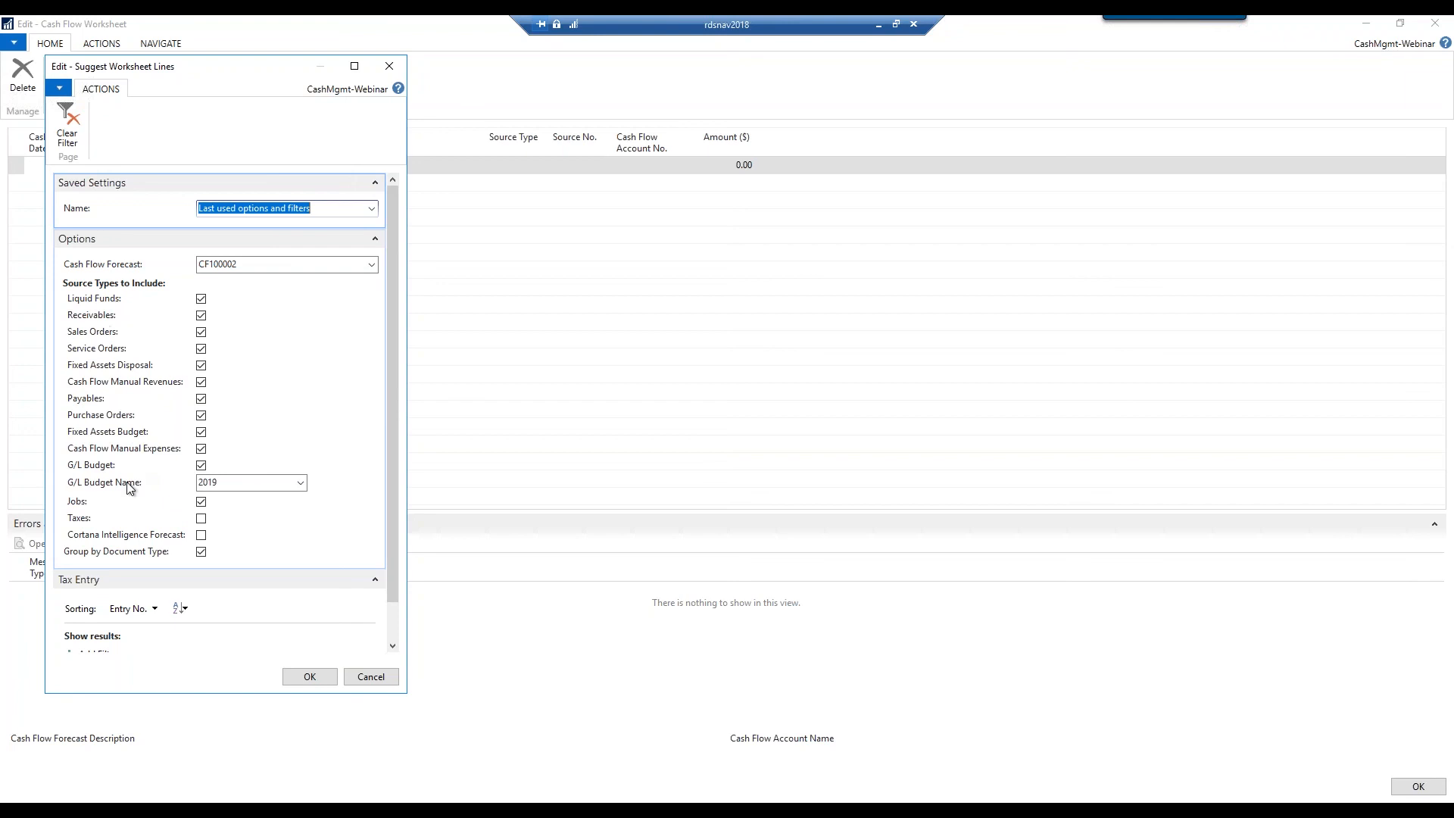
pyautogui.moveTo(129, 487)
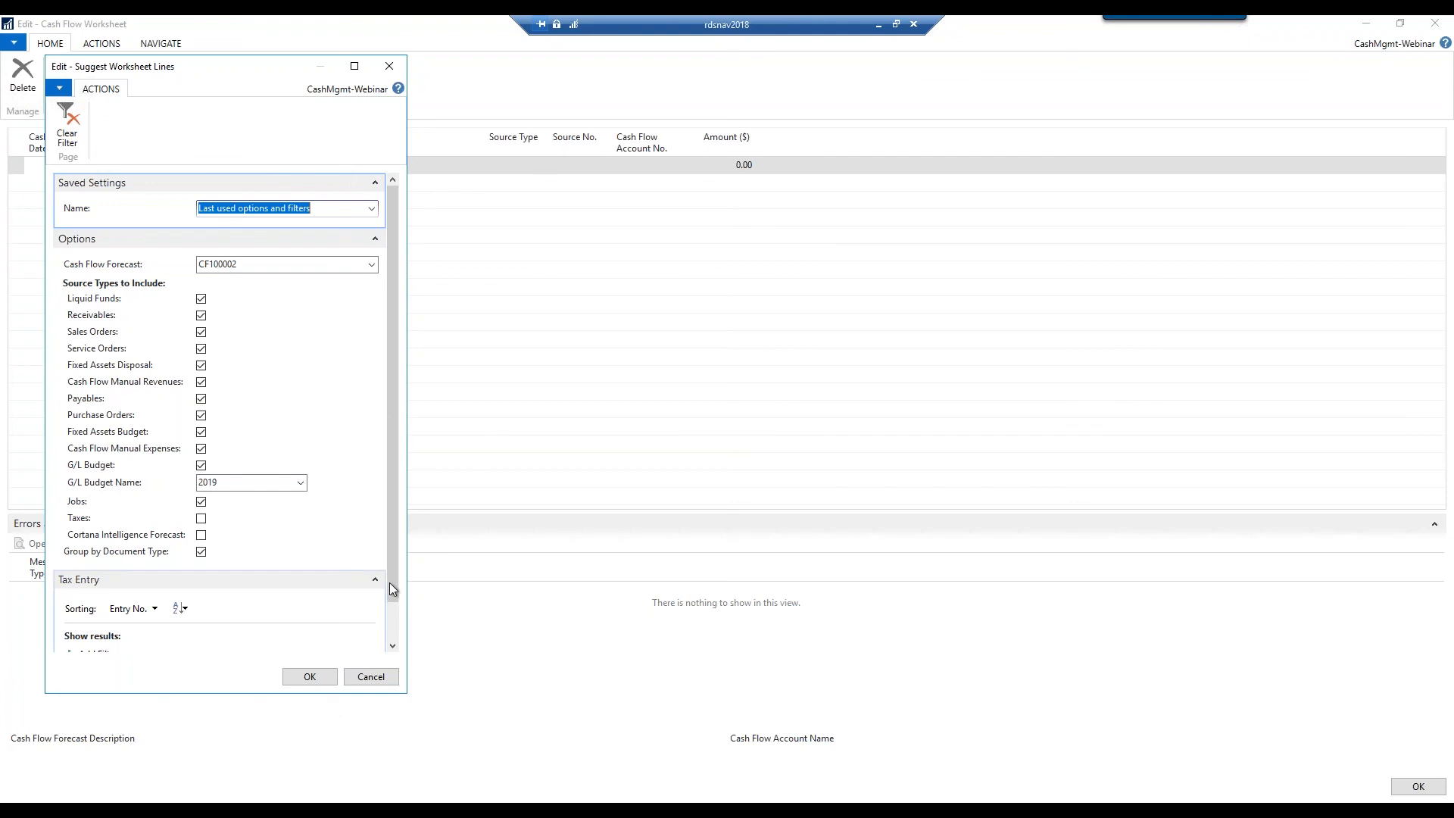
pyautogui.click(393, 636)
pyautogui.click(311, 677)
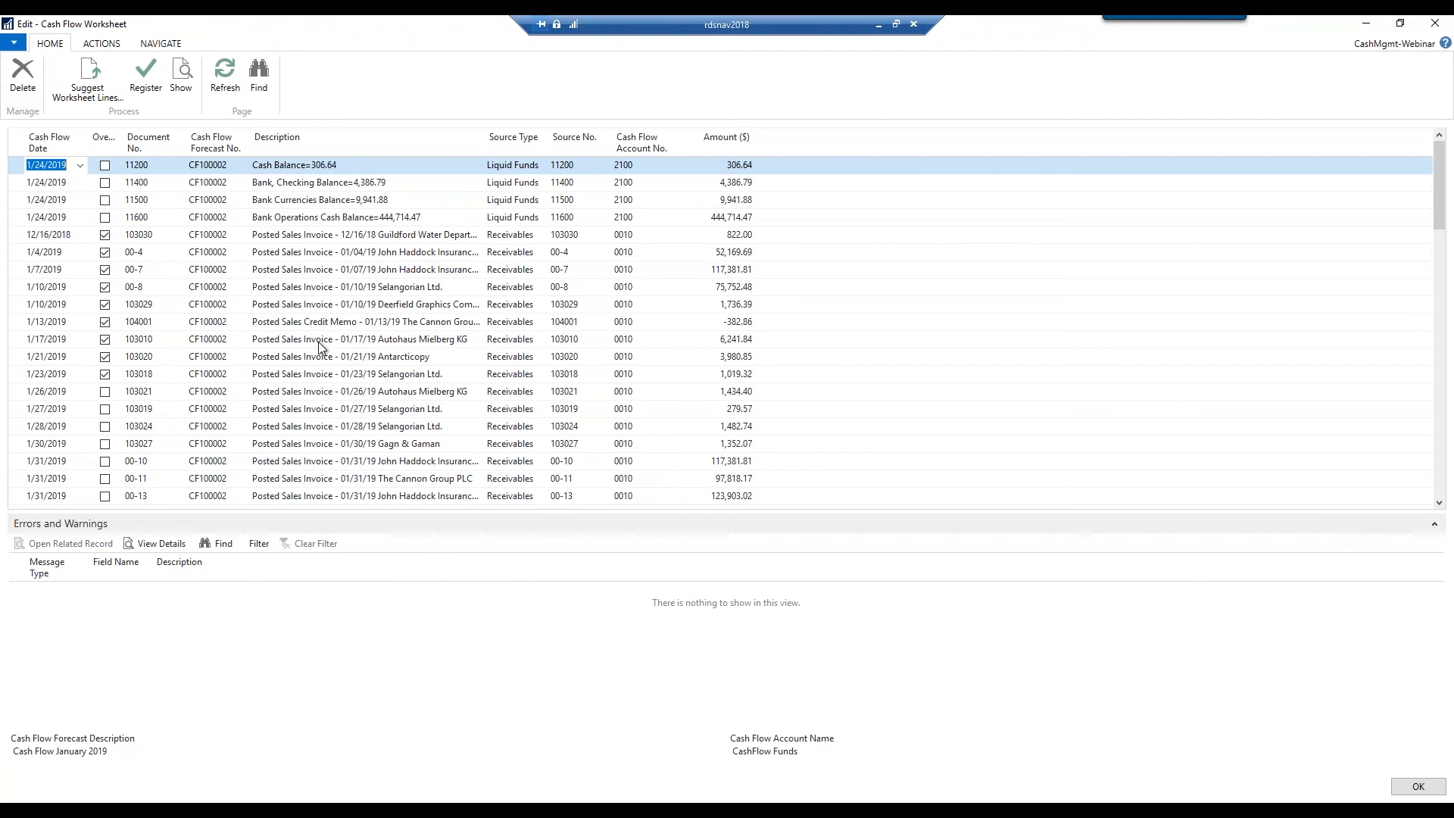
# Review the suggested liquid funds and receivables lines and select the 1/7/2019 line
pyautogui.scroll(-3, 319, 347)
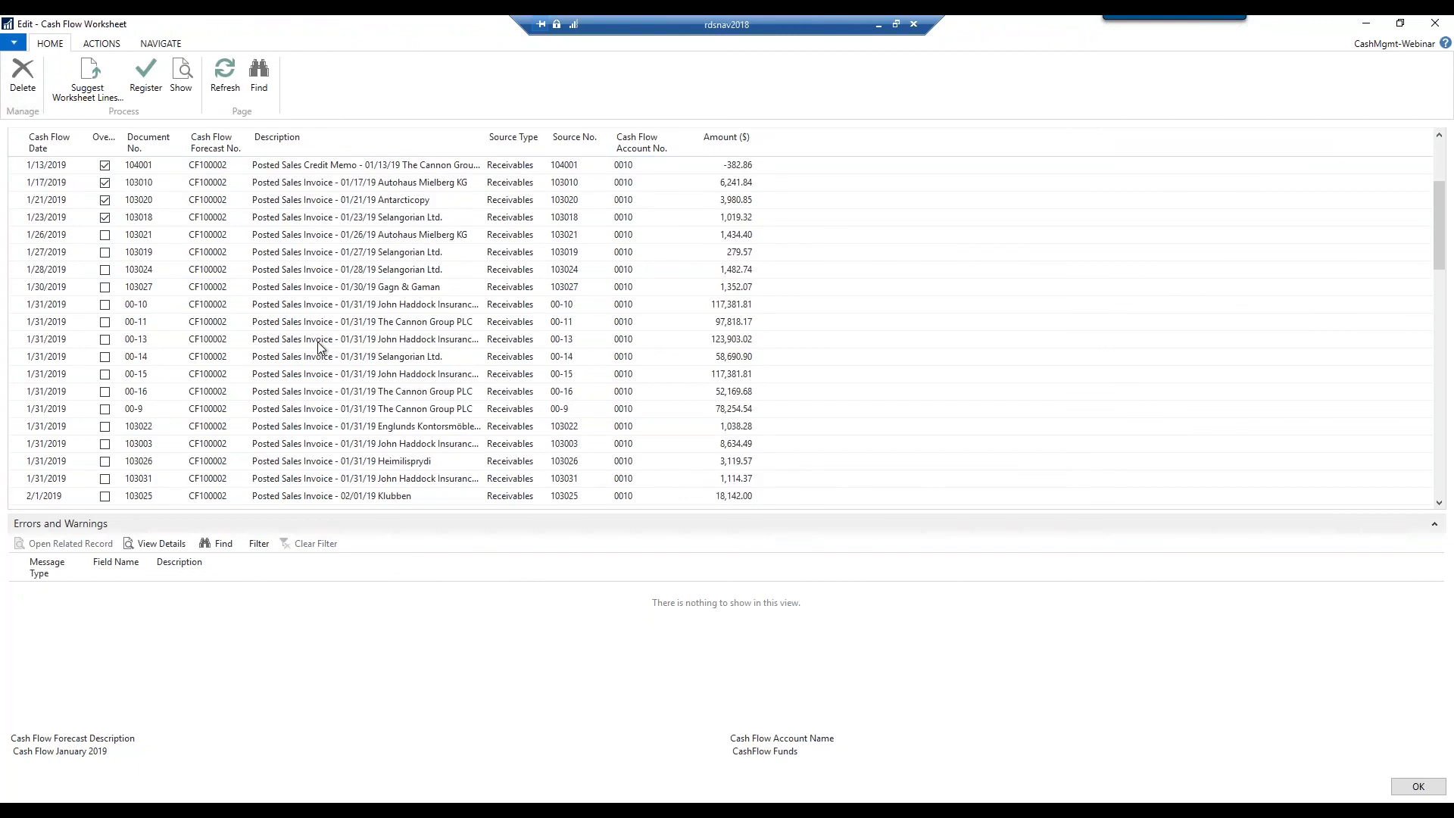
pyautogui.scroll(3, 318, 347)
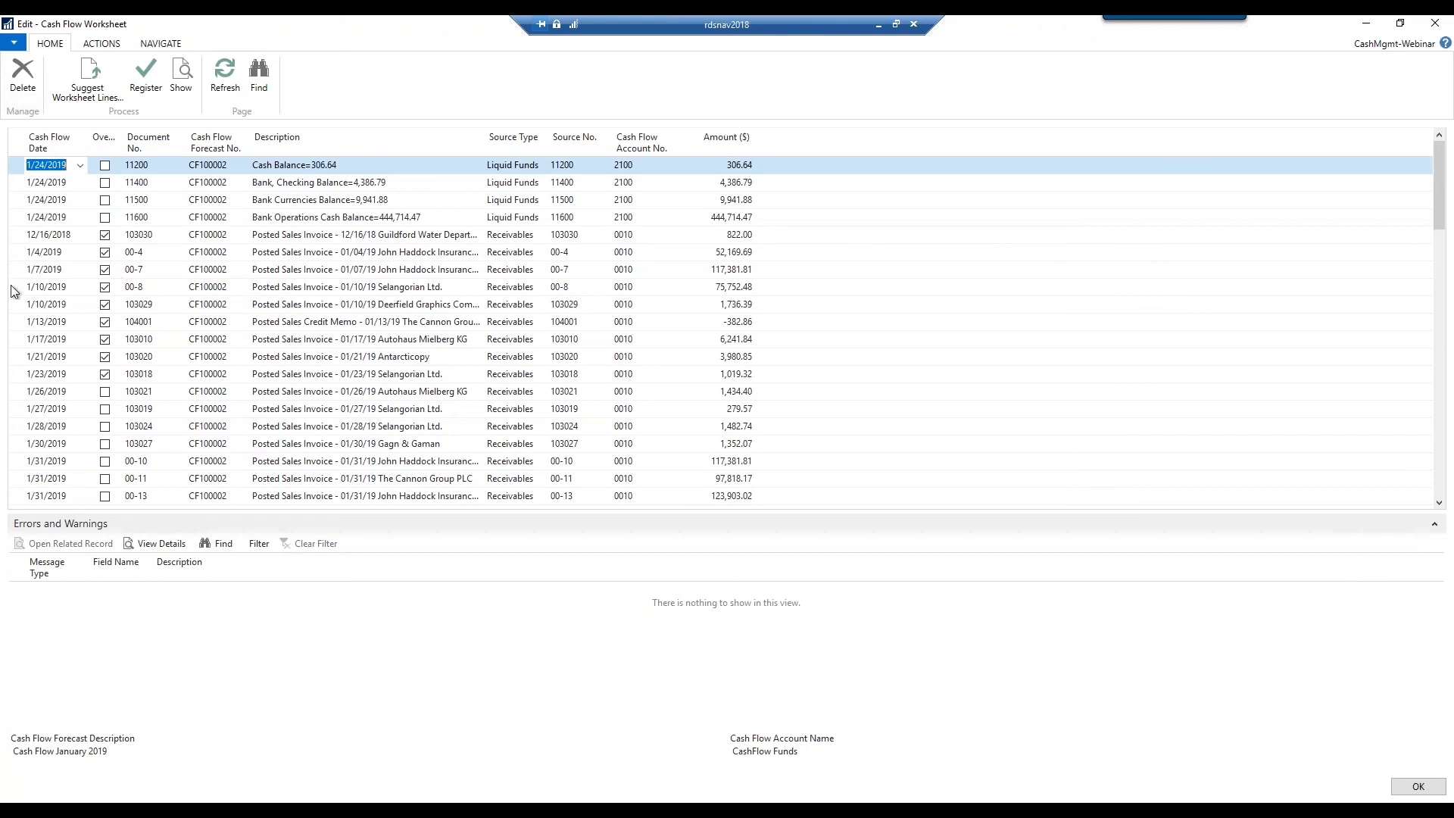
pyautogui.click(31, 272)
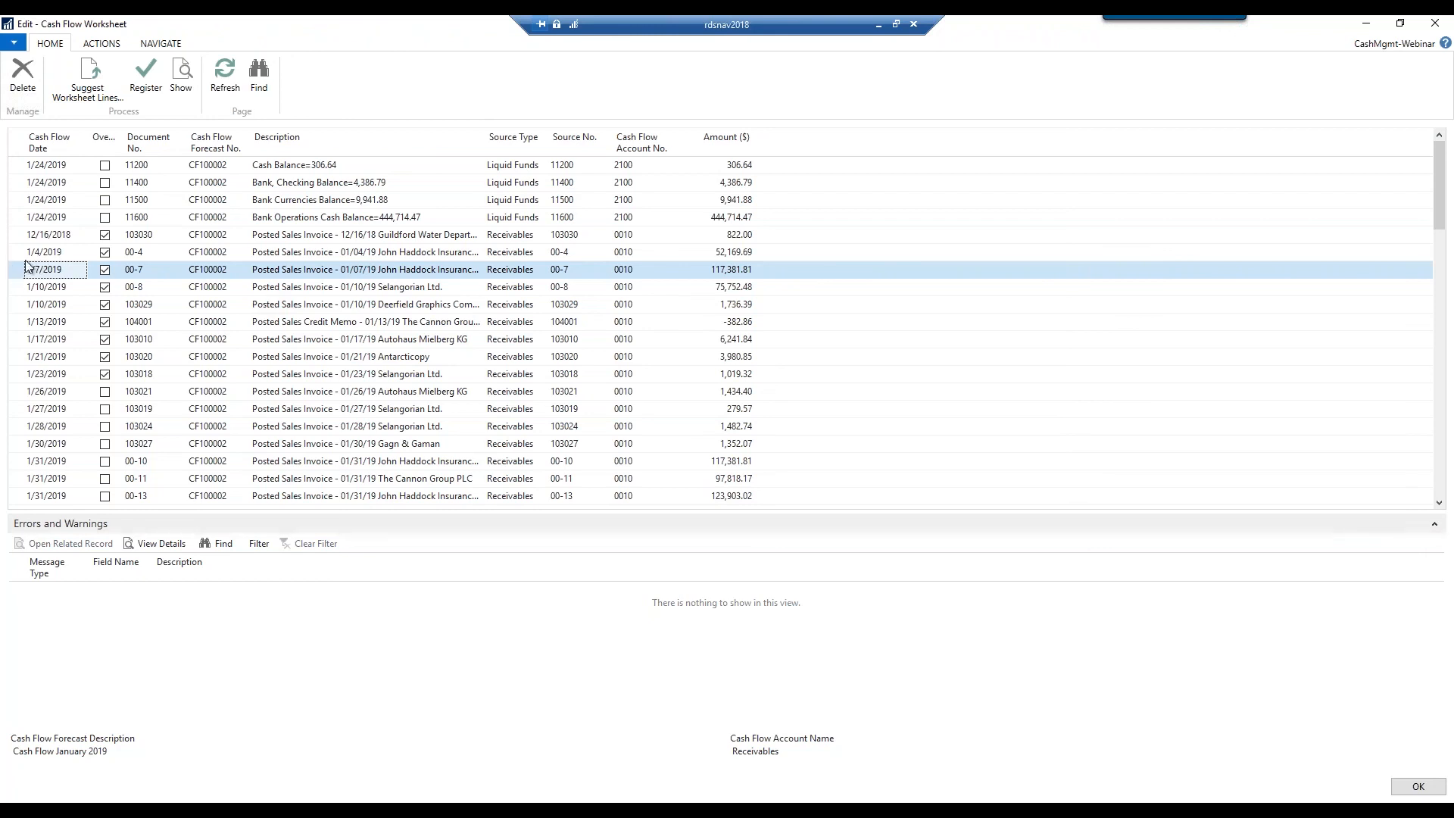
# Delete the 1/7/2019 worksheet line for document 00-7 worth 117,381.81
pyautogui.click(32, 89)
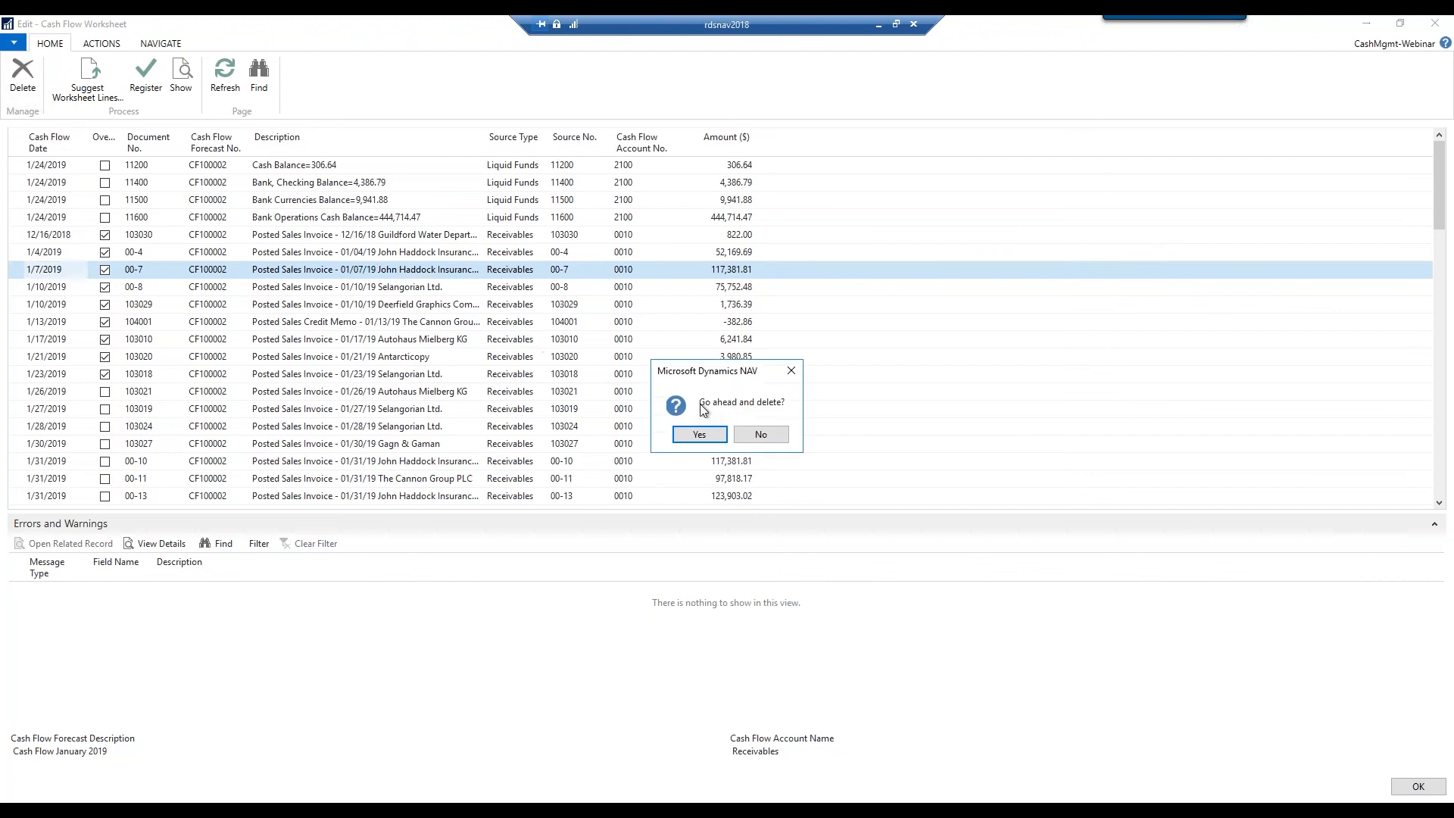
pyautogui.click(710, 440)
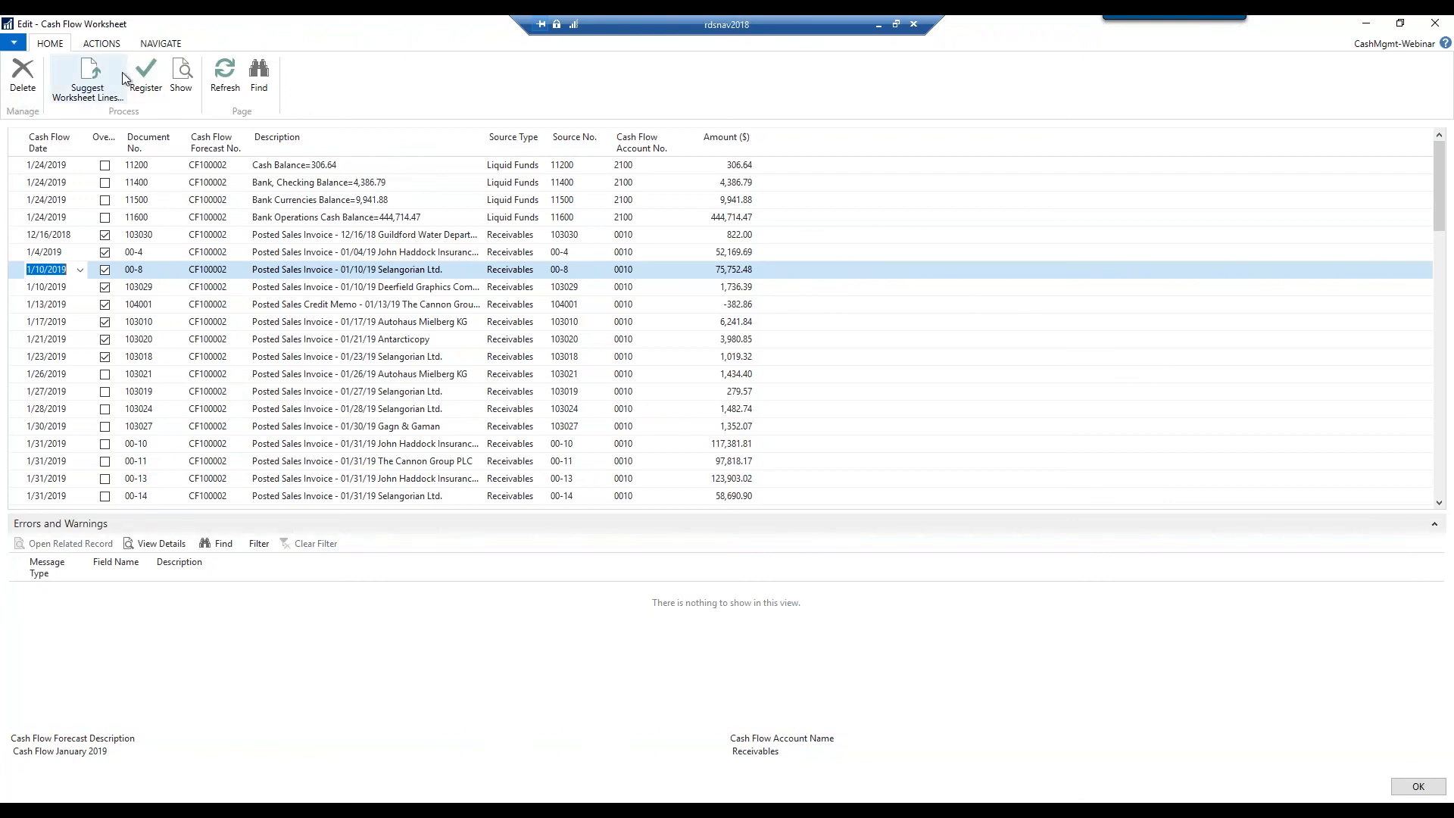
# Register the remaining worksheet lines into CF100002 and close the Cash Flow Worksheet
pyautogui.click(156, 97)
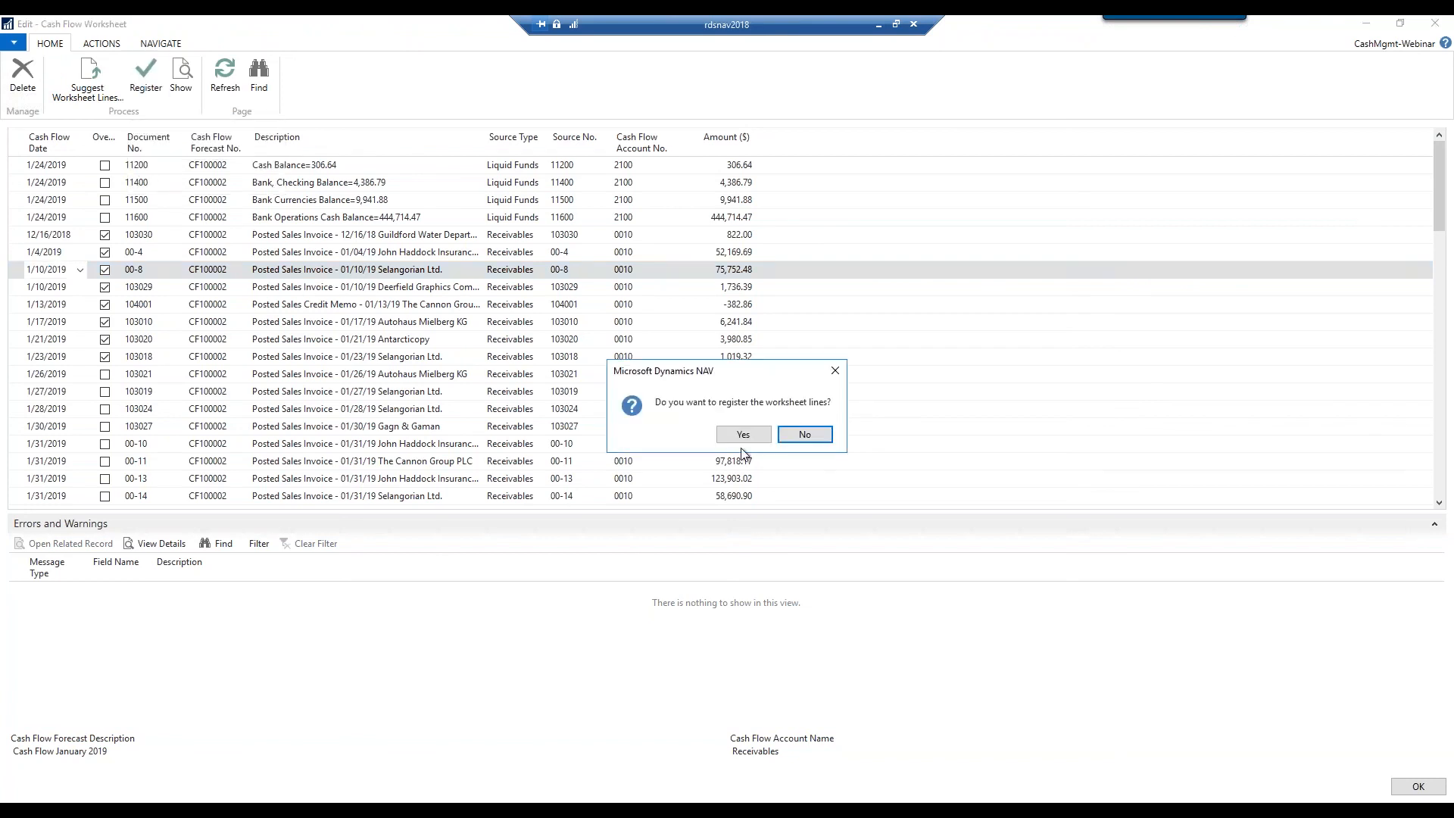
pyautogui.click(768, 438)
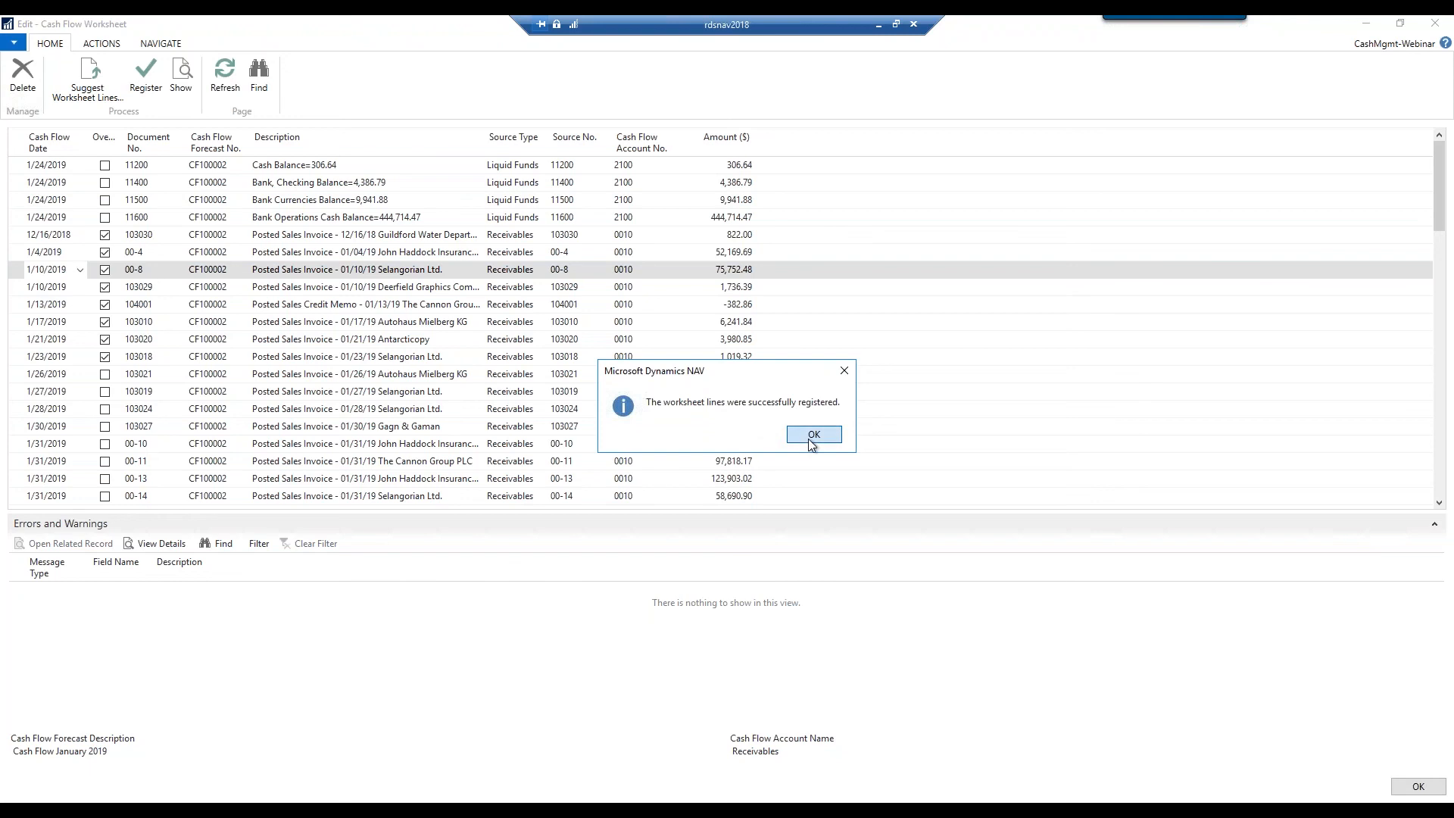
pyautogui.click(799, 436)
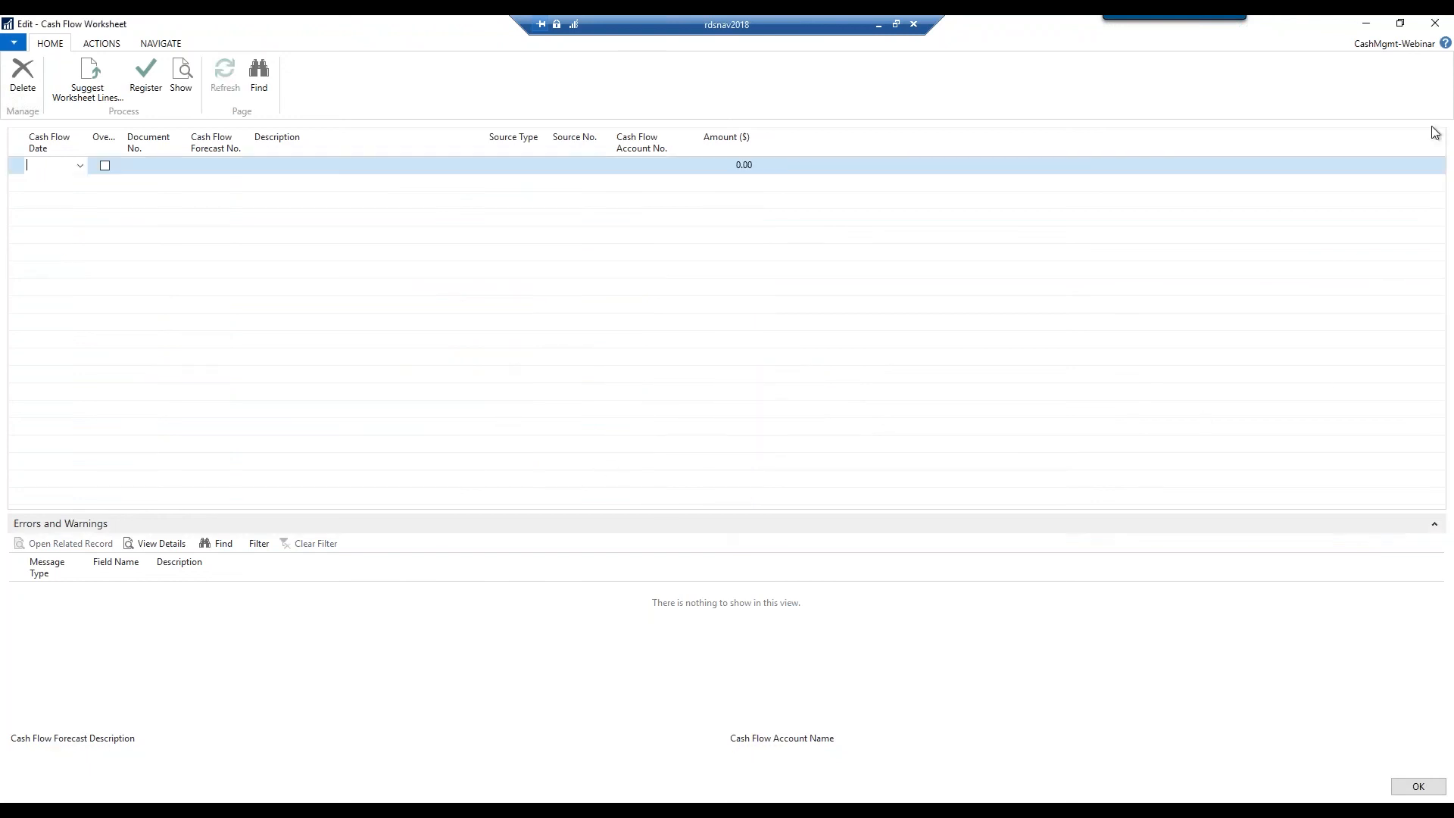
pyautogui.click(1433, 30)
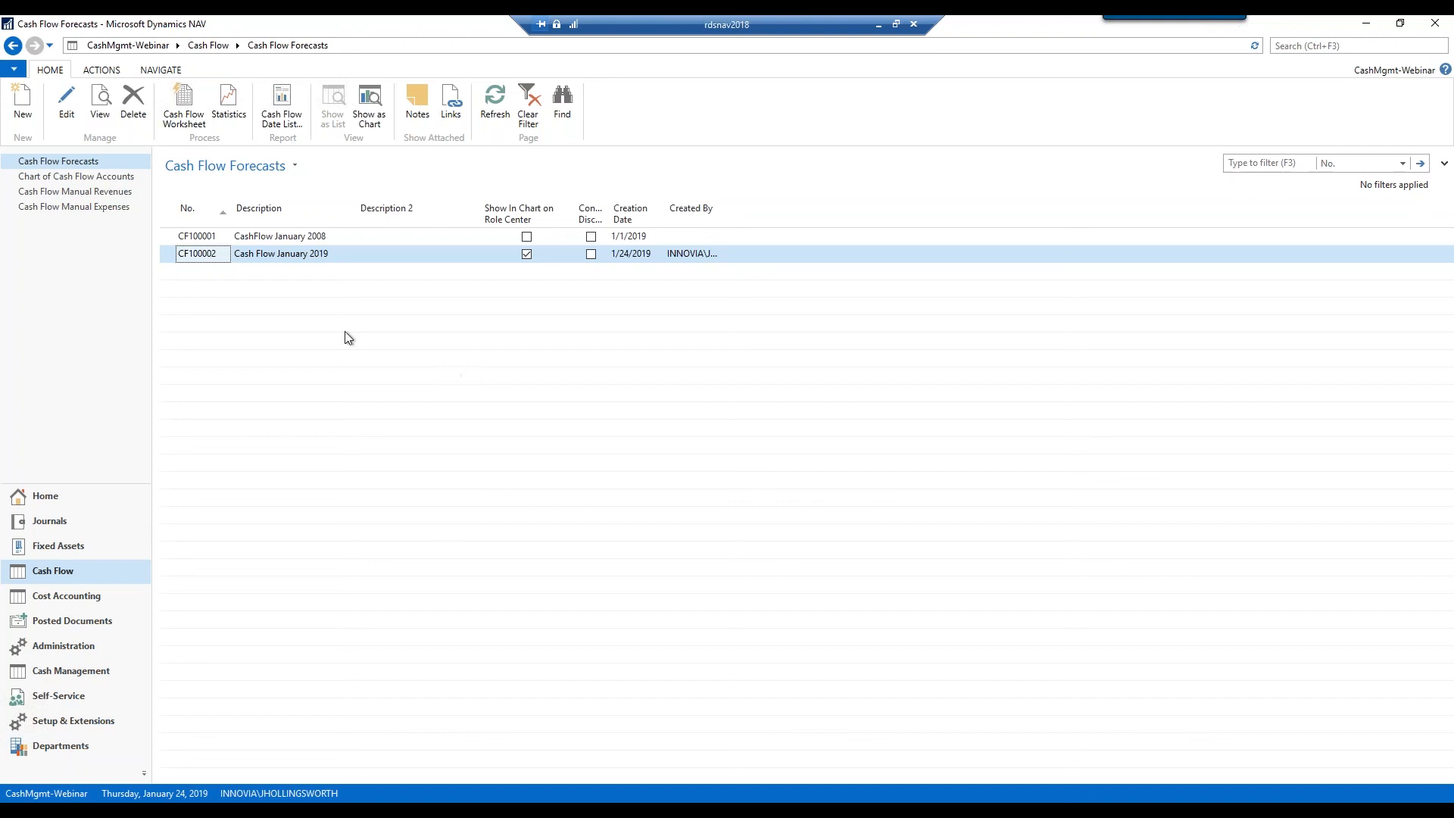
# Open forecast CF100002, inspect its Liquid Funds entries (1,938,133.73), then close them
pyautogui.click(67, 106)
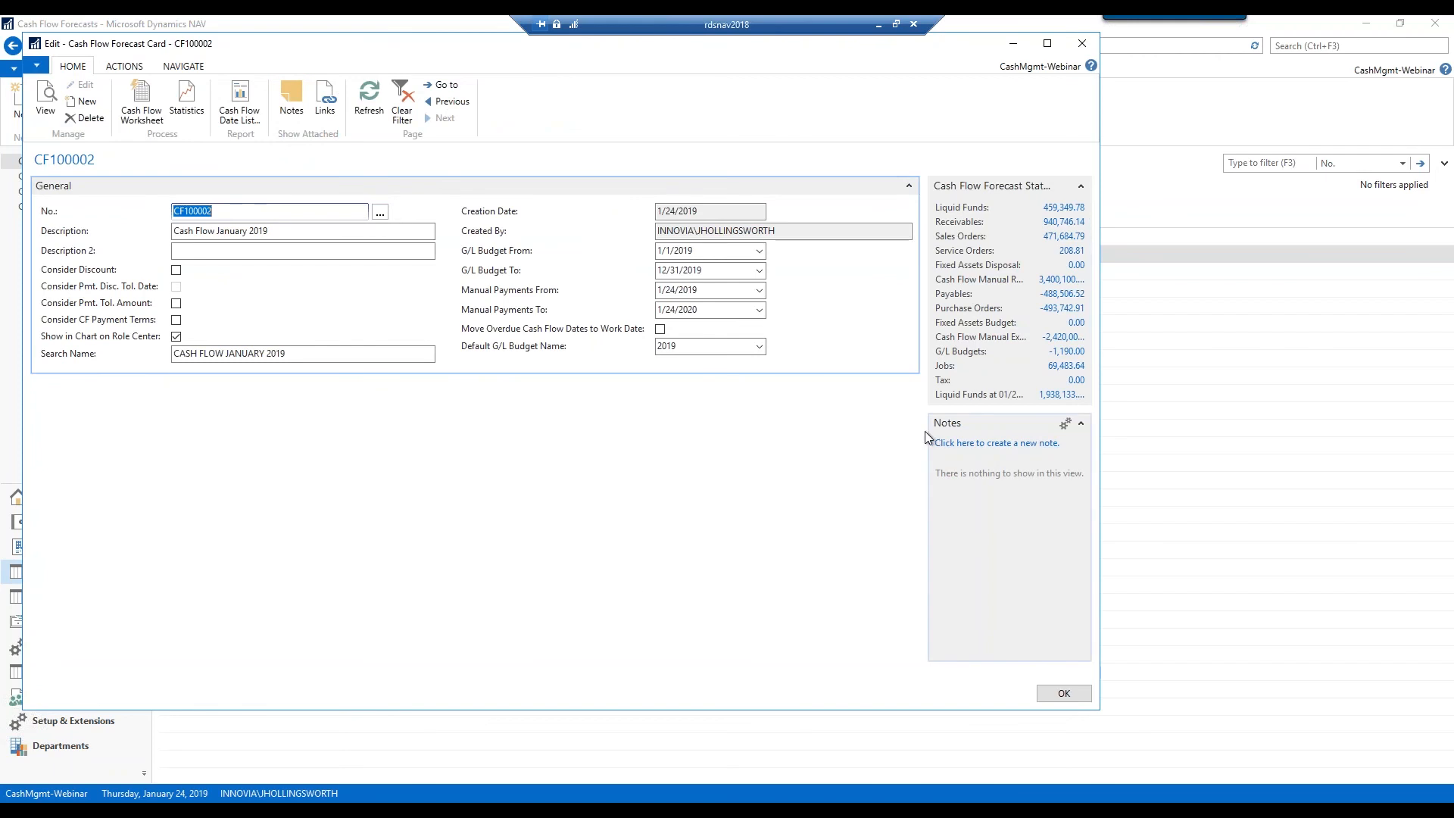
pyautogui.moveTo(901, 428); pyautogui.dragTo(834, 436)
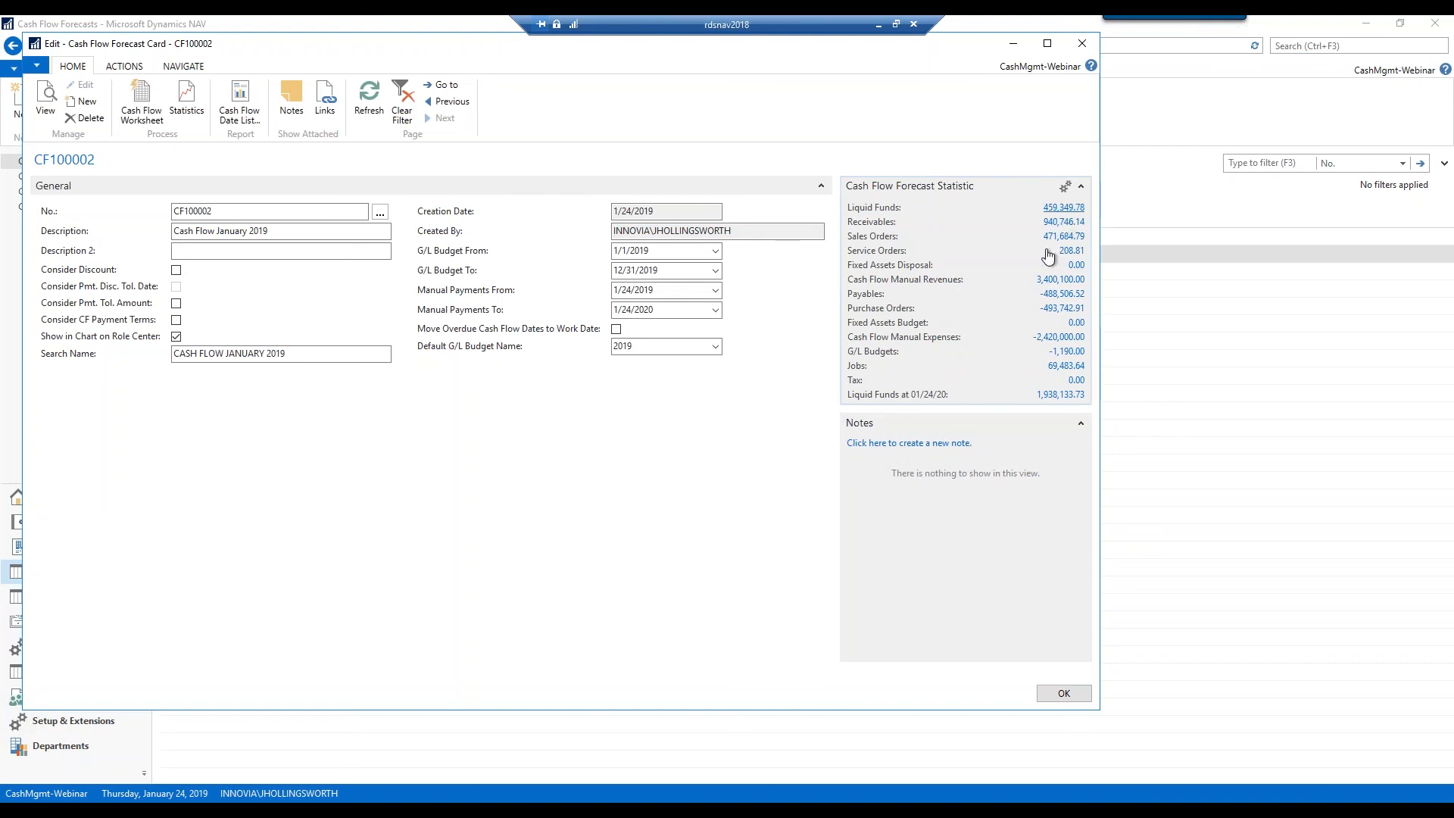
pyautogui.click(1063, 209)
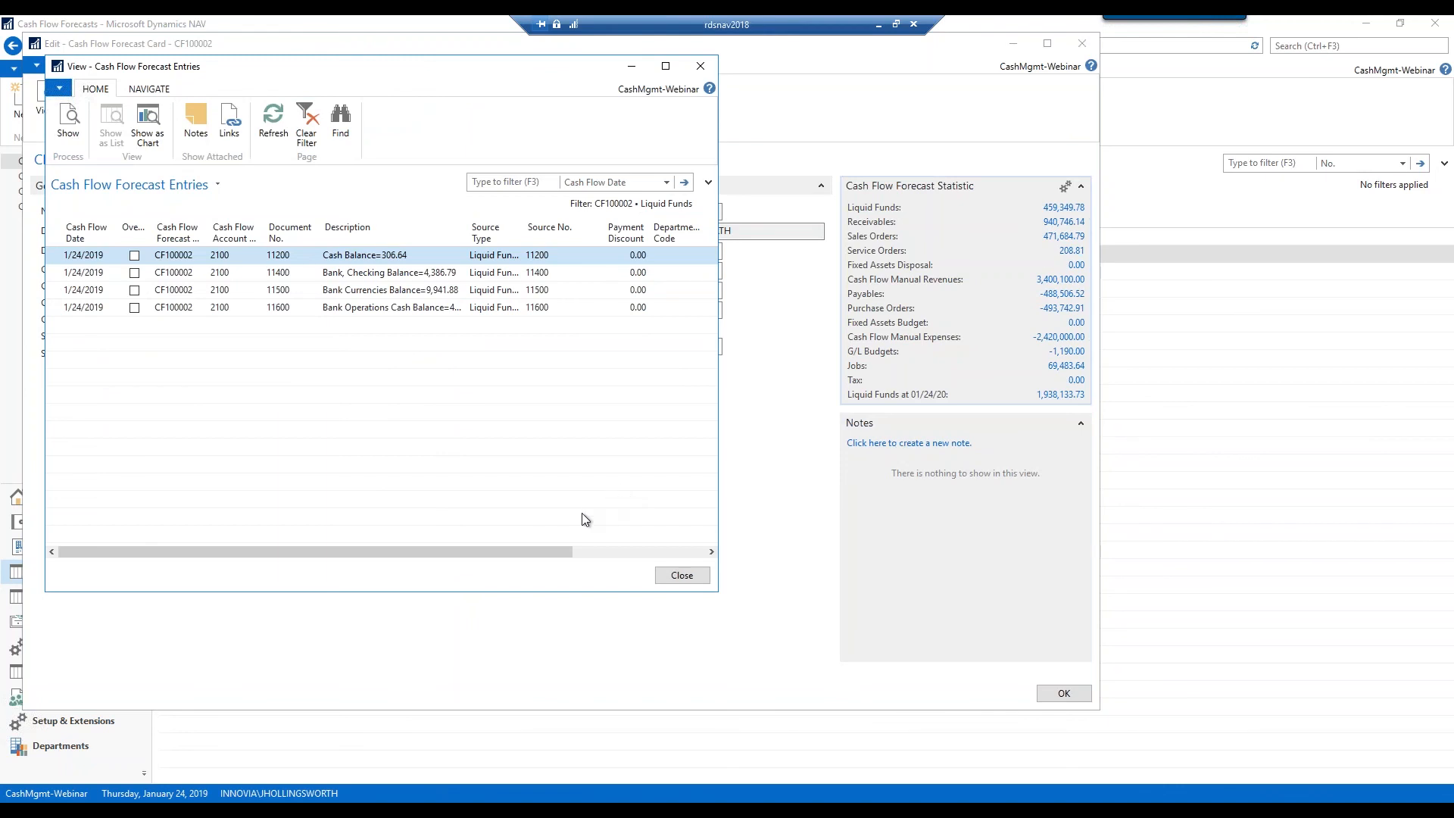
pyautogui.click(697, 69)
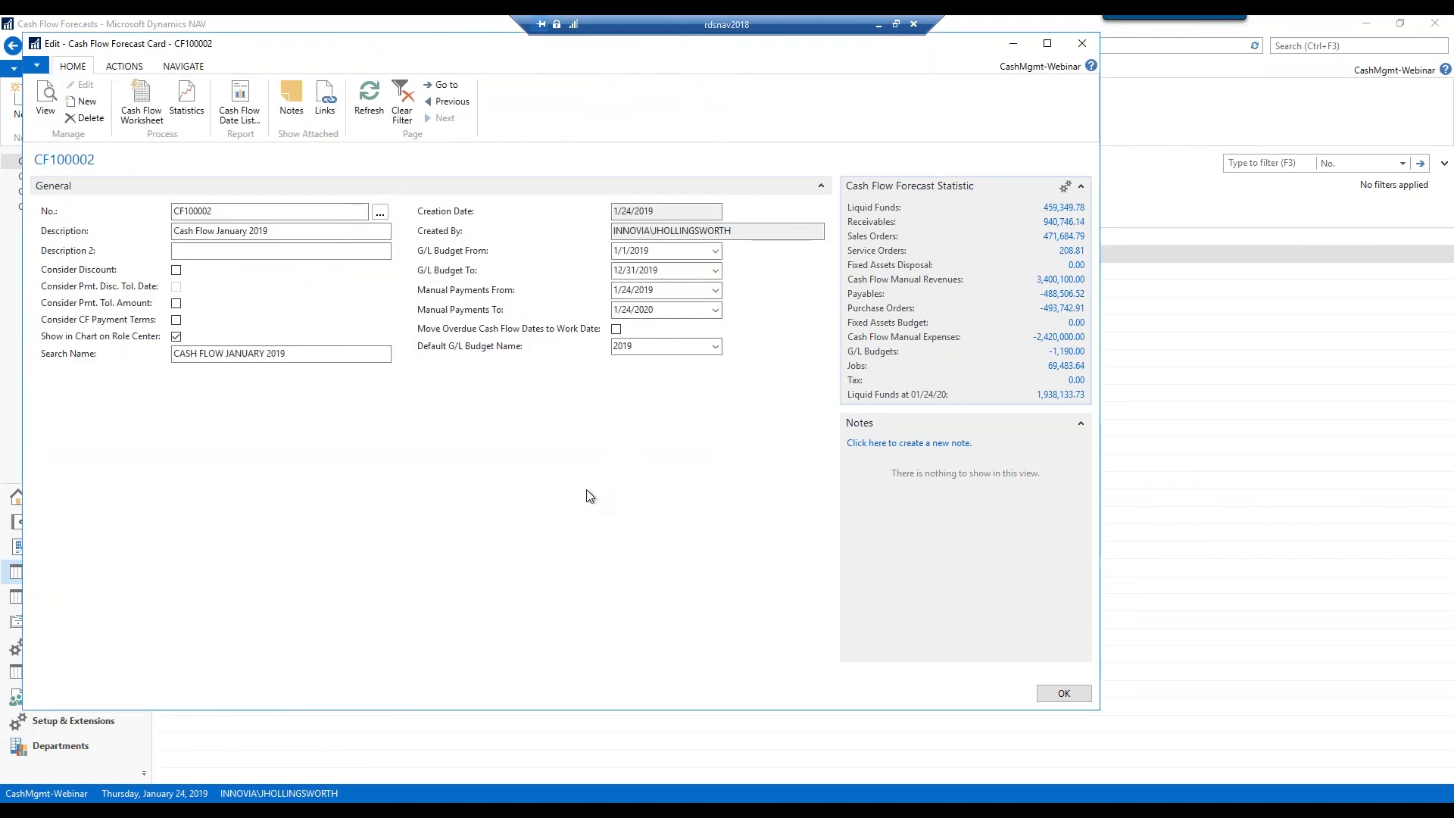
pyautogui.click(184, 66)
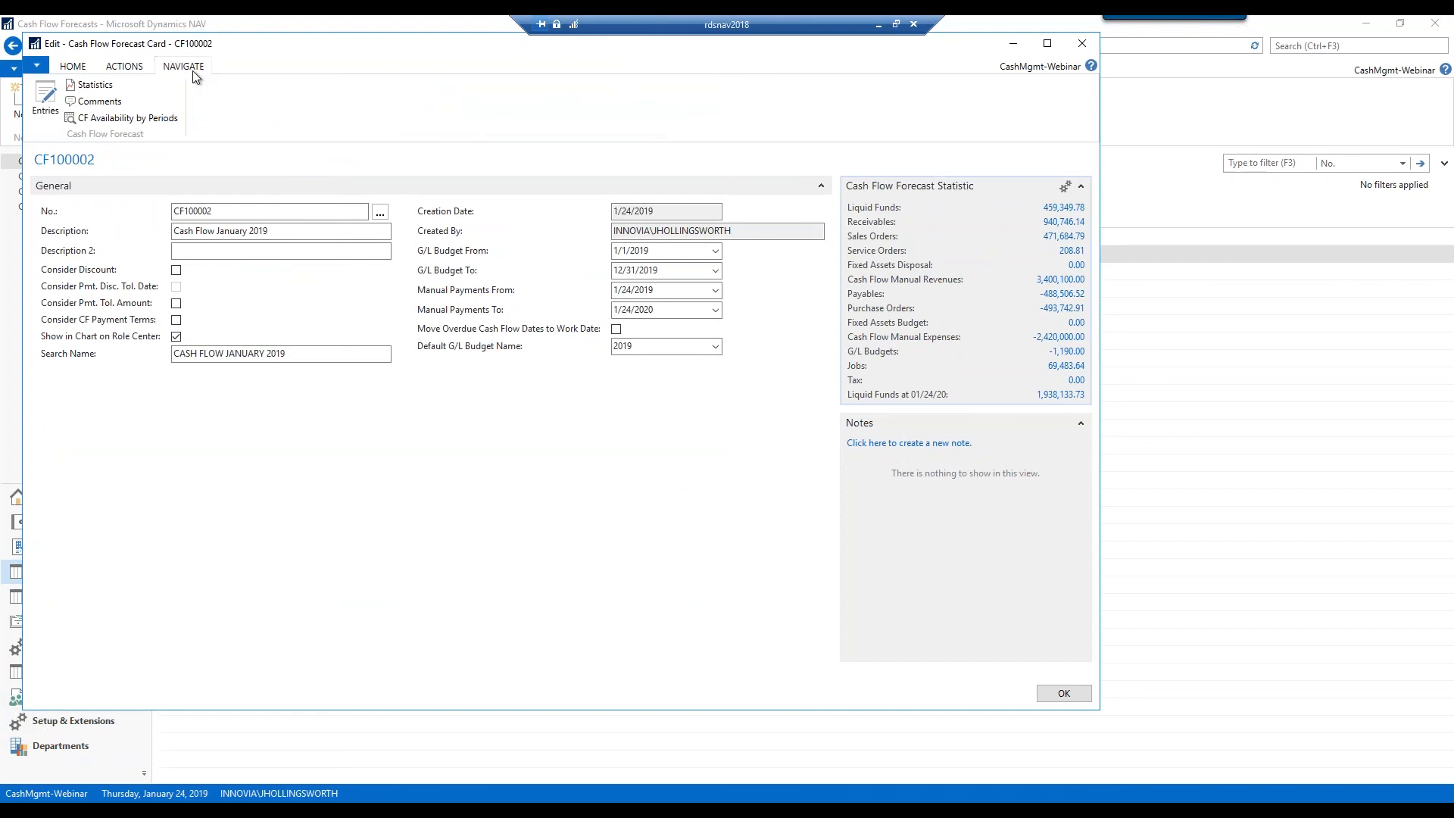
pyautogui.click(129, 118)
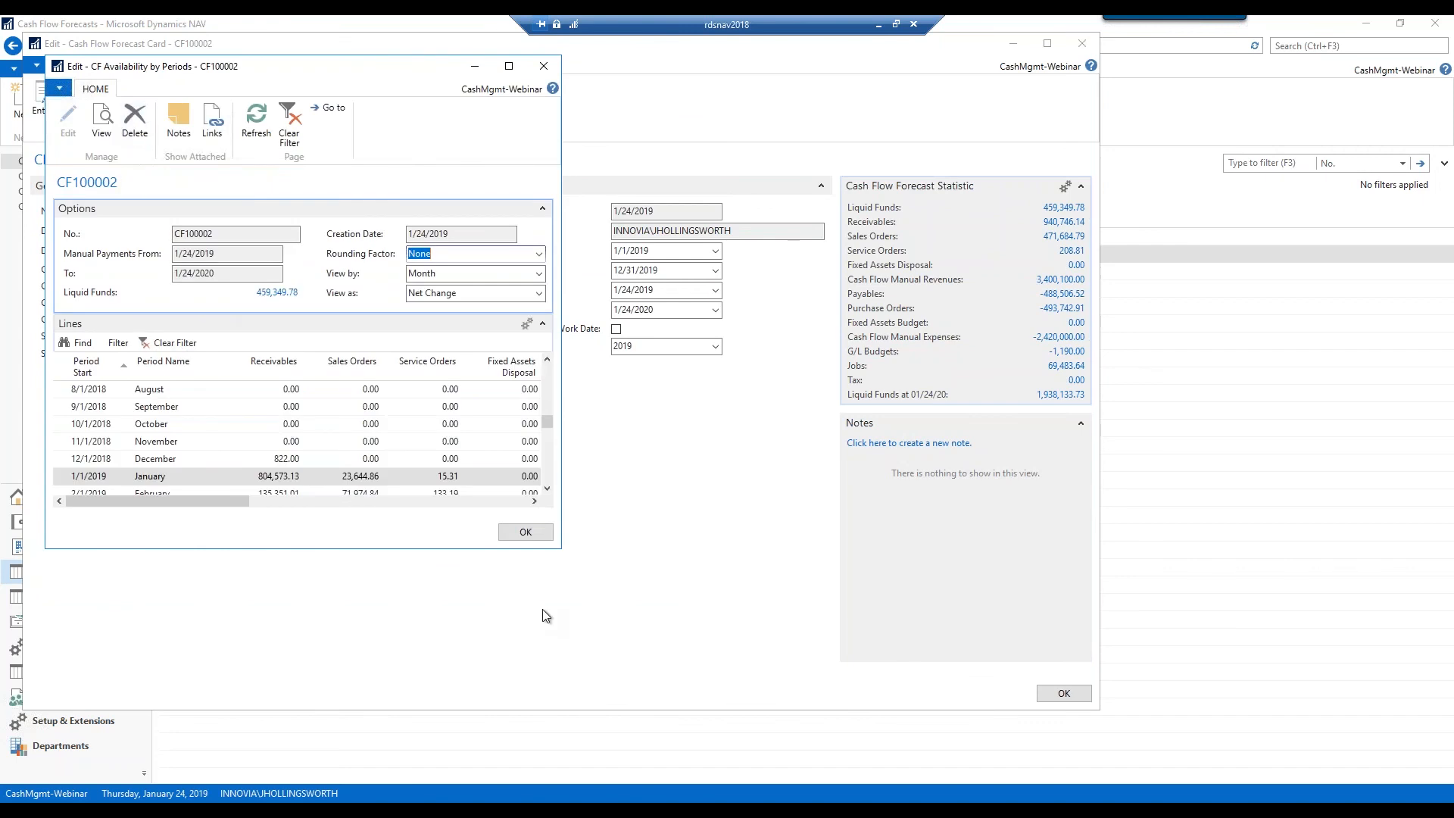
pyautogui.moveTo(560, 549); pyautogui.dragTo(787, 672)
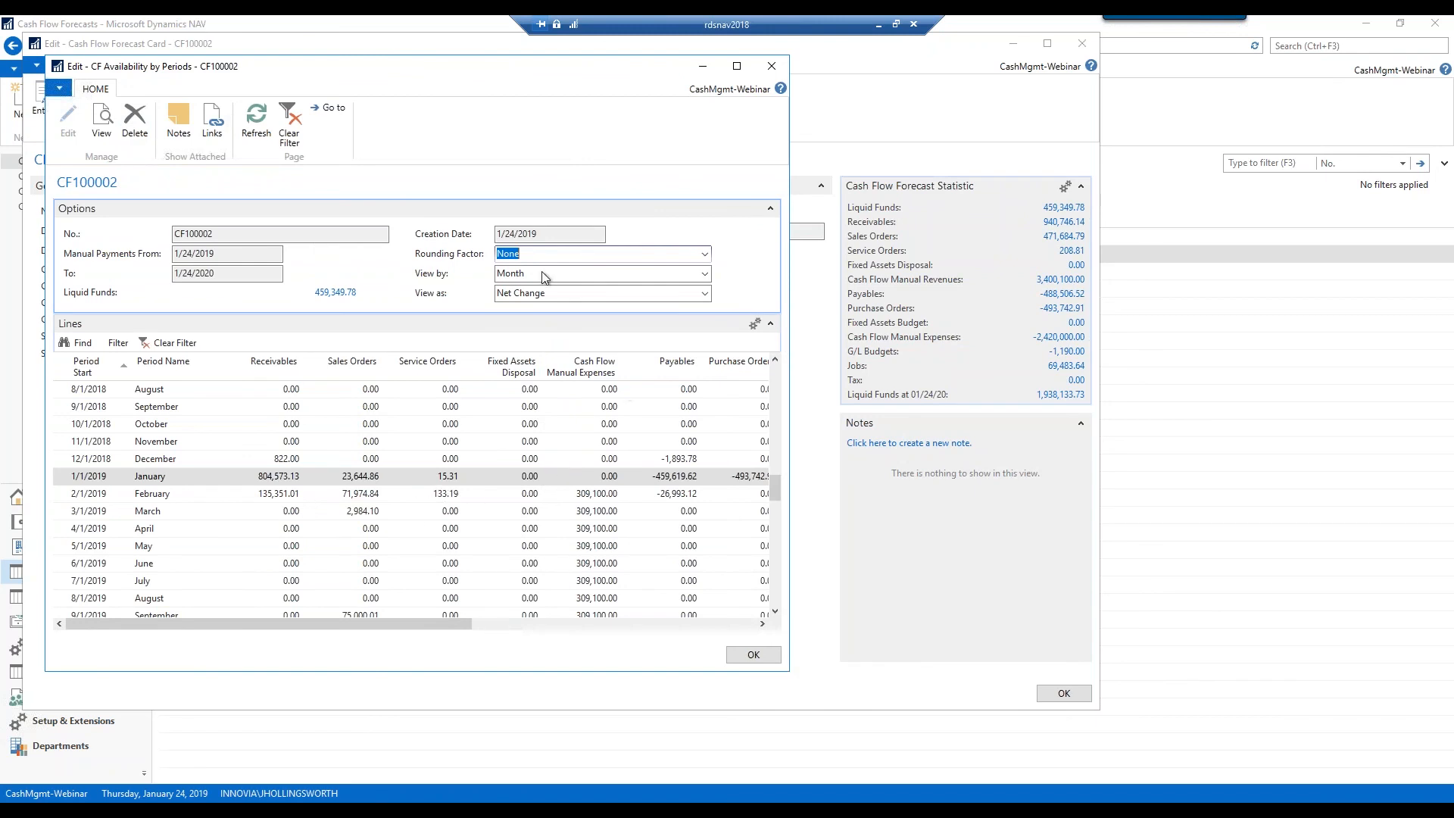
pyautogui.click(704, 275)
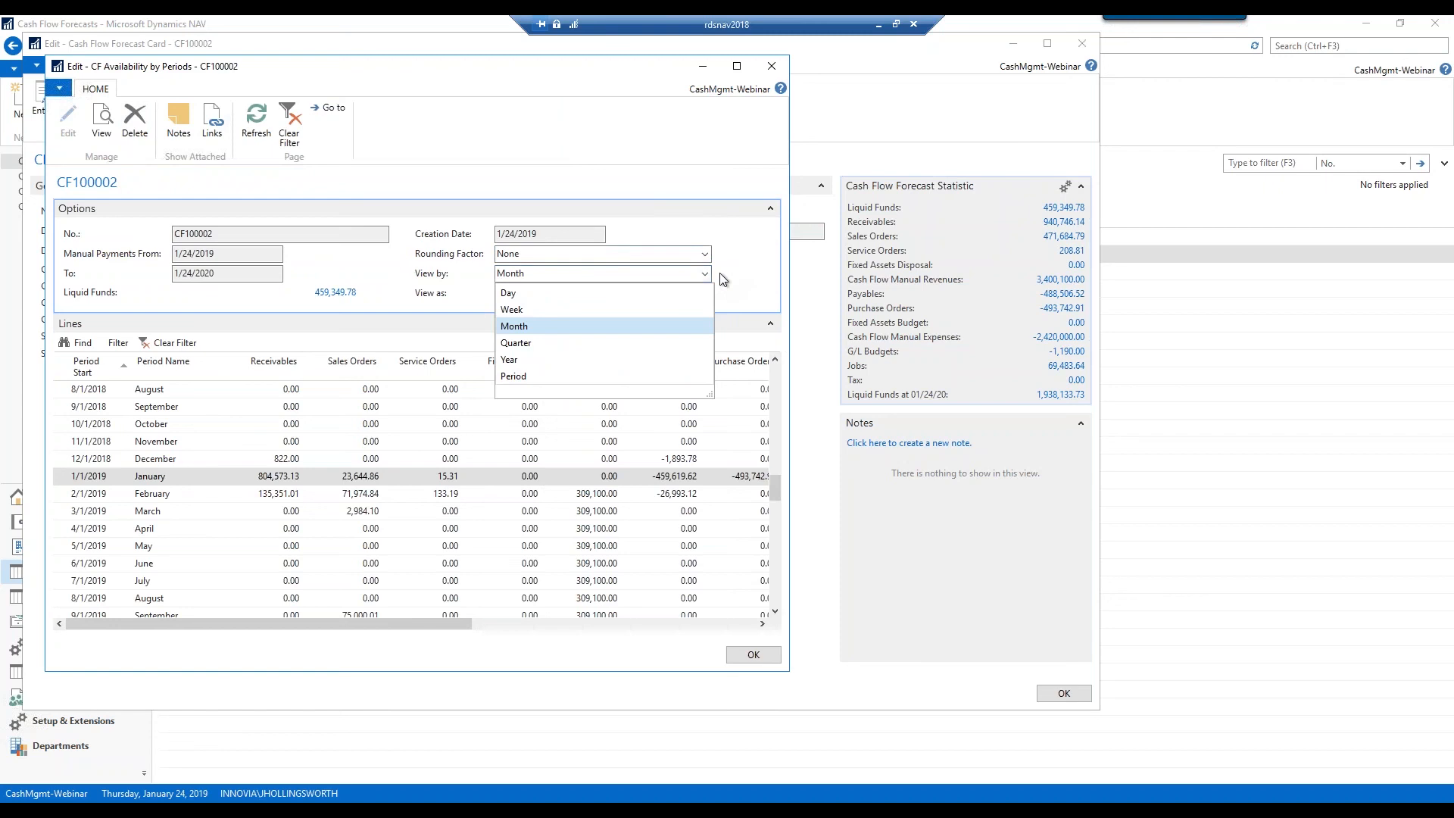
pyautogui.click(740, 283)
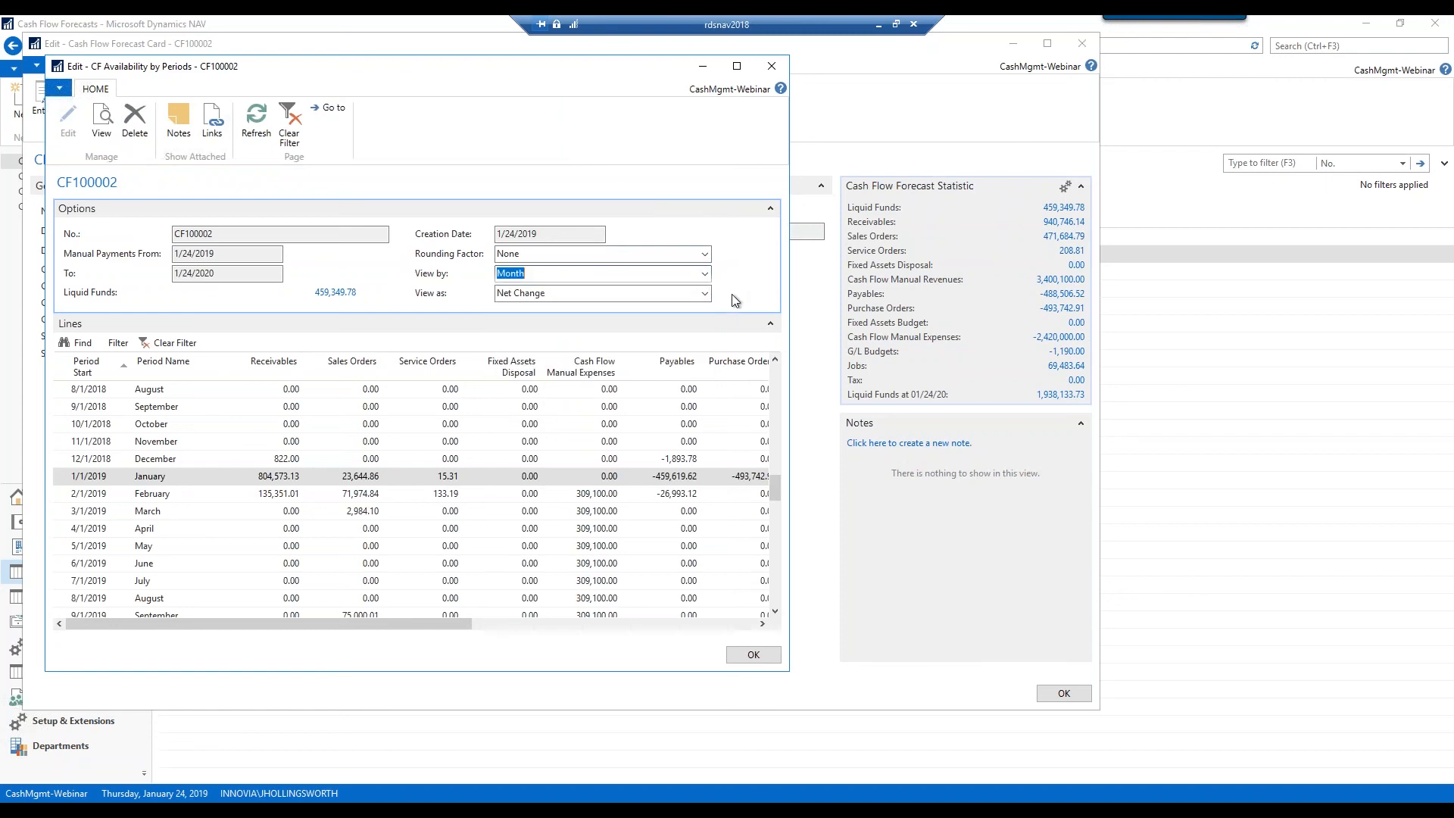
pyautogui.click(705, 293)
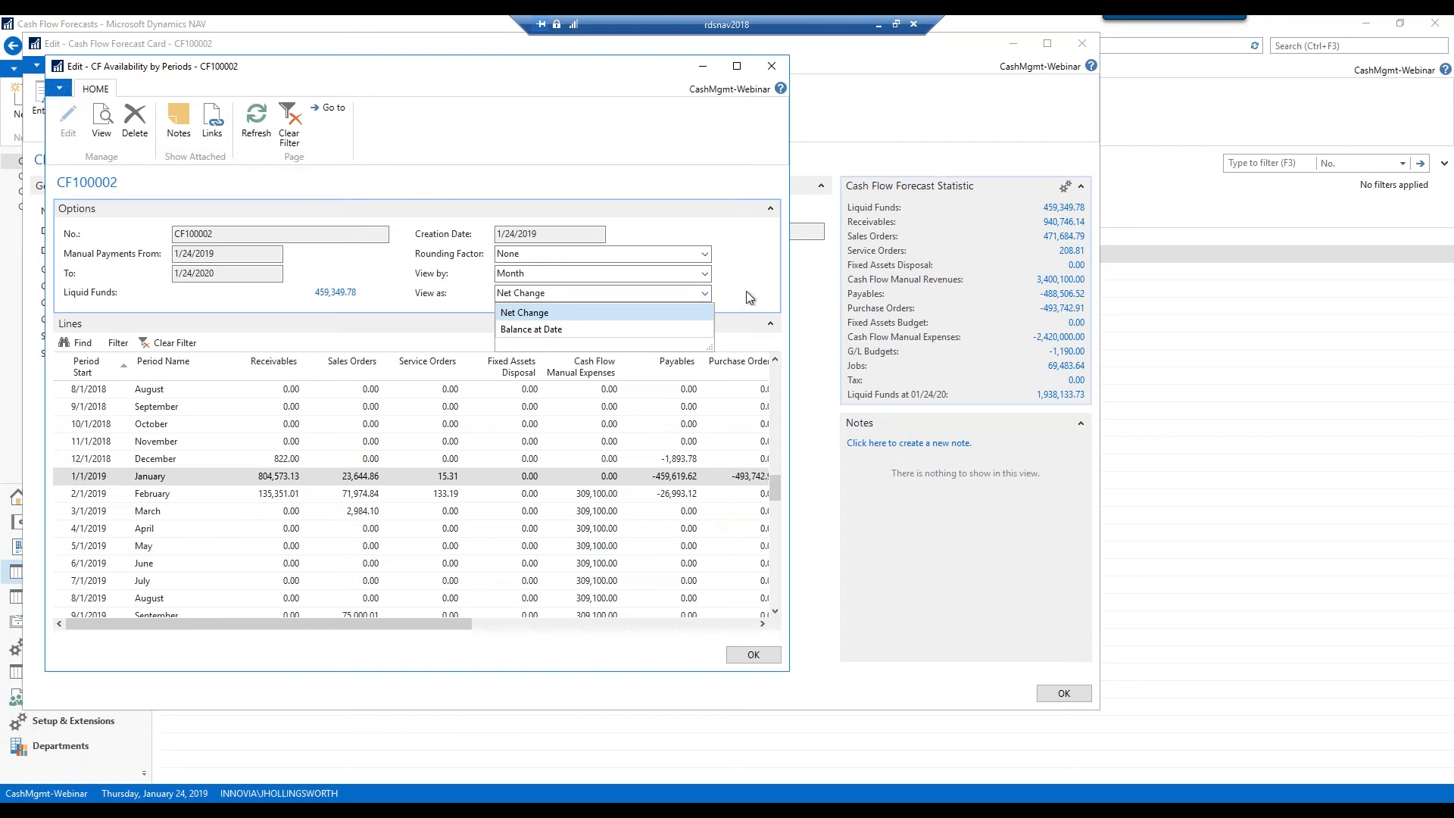
pyautogui.click(747, 290)
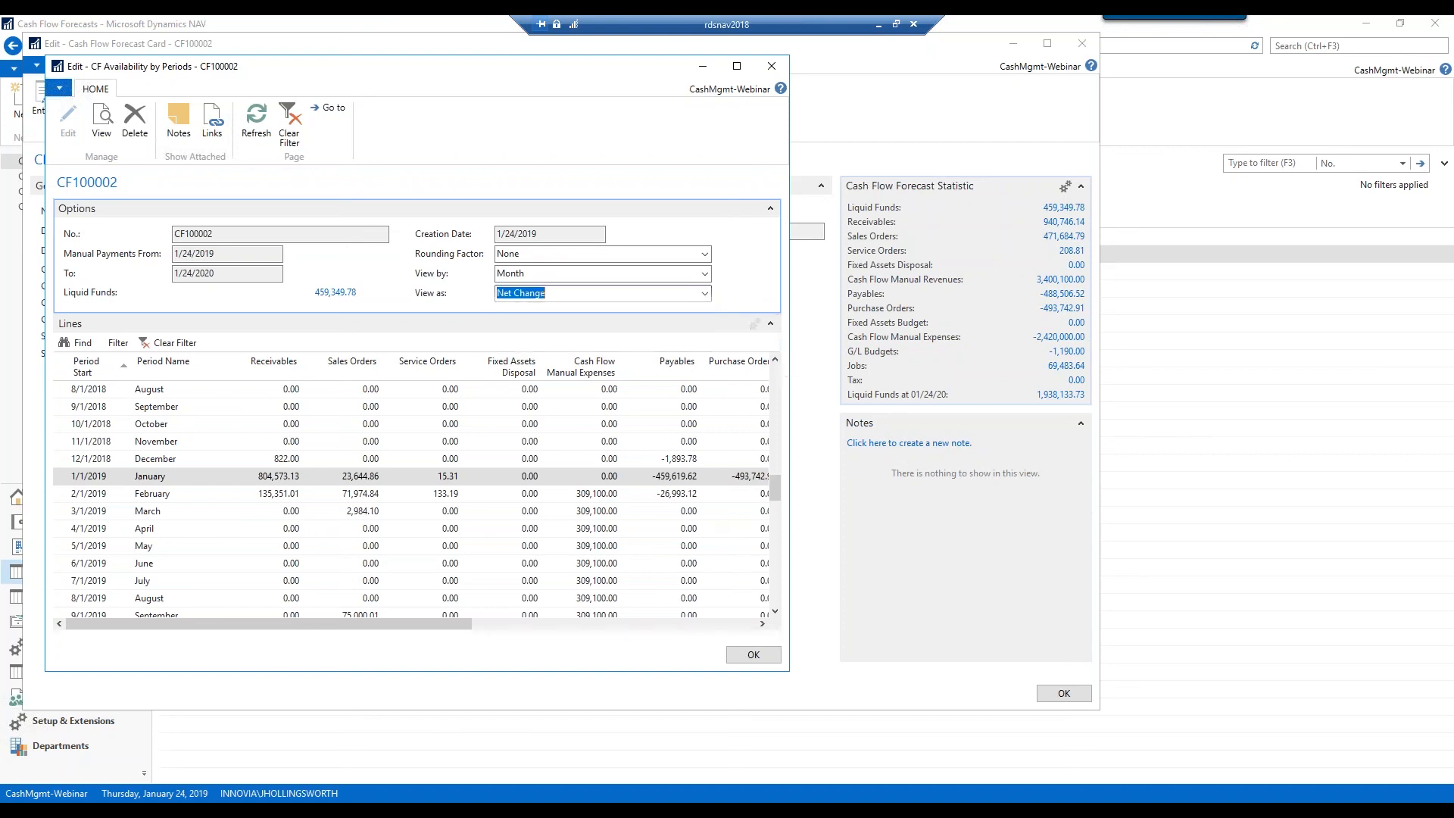
pyautogui.moveTo(820, 346); pyautogui.dragTo(966, 349)
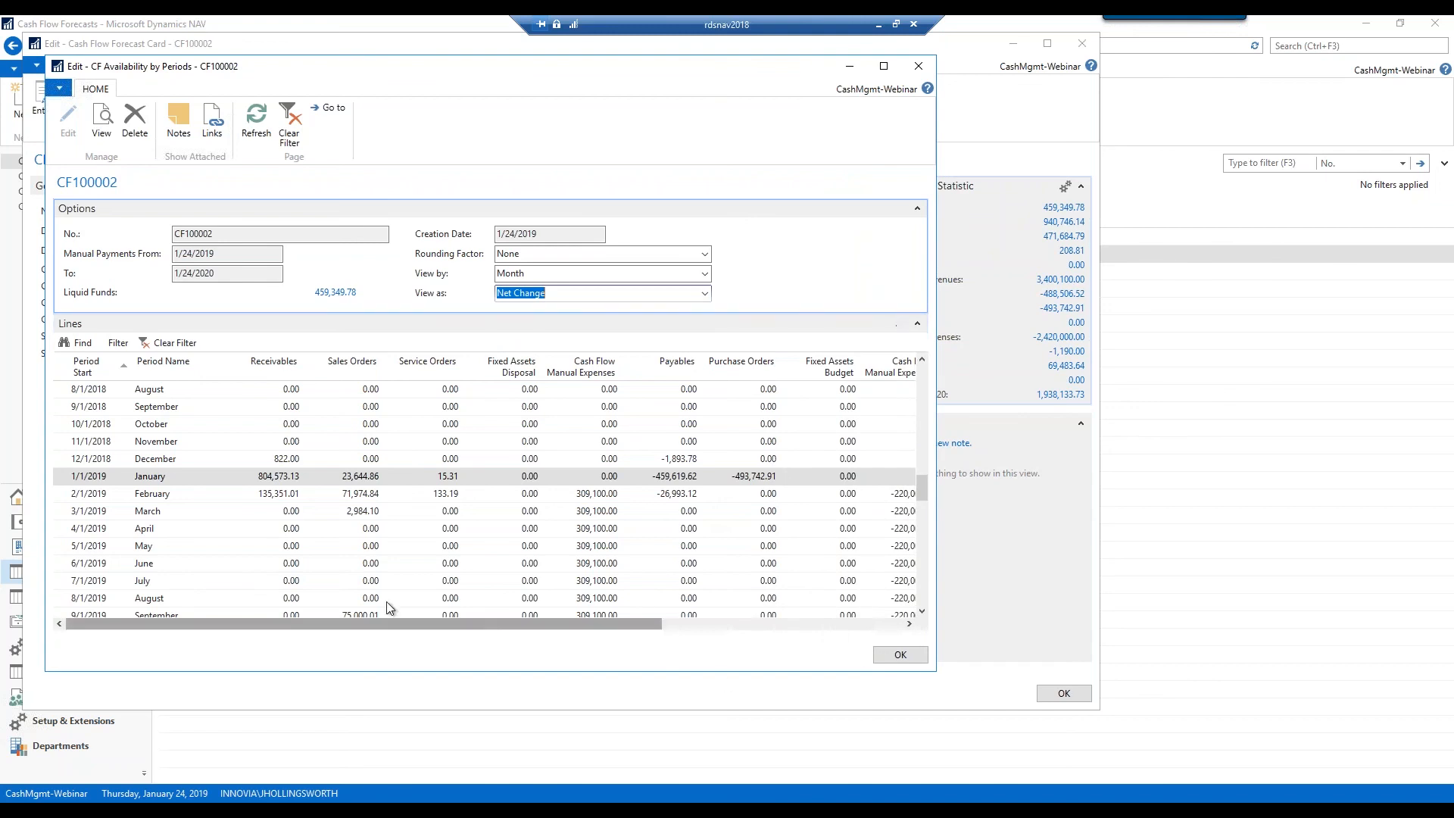
pyautogui.scroll(-4, 392, 598)
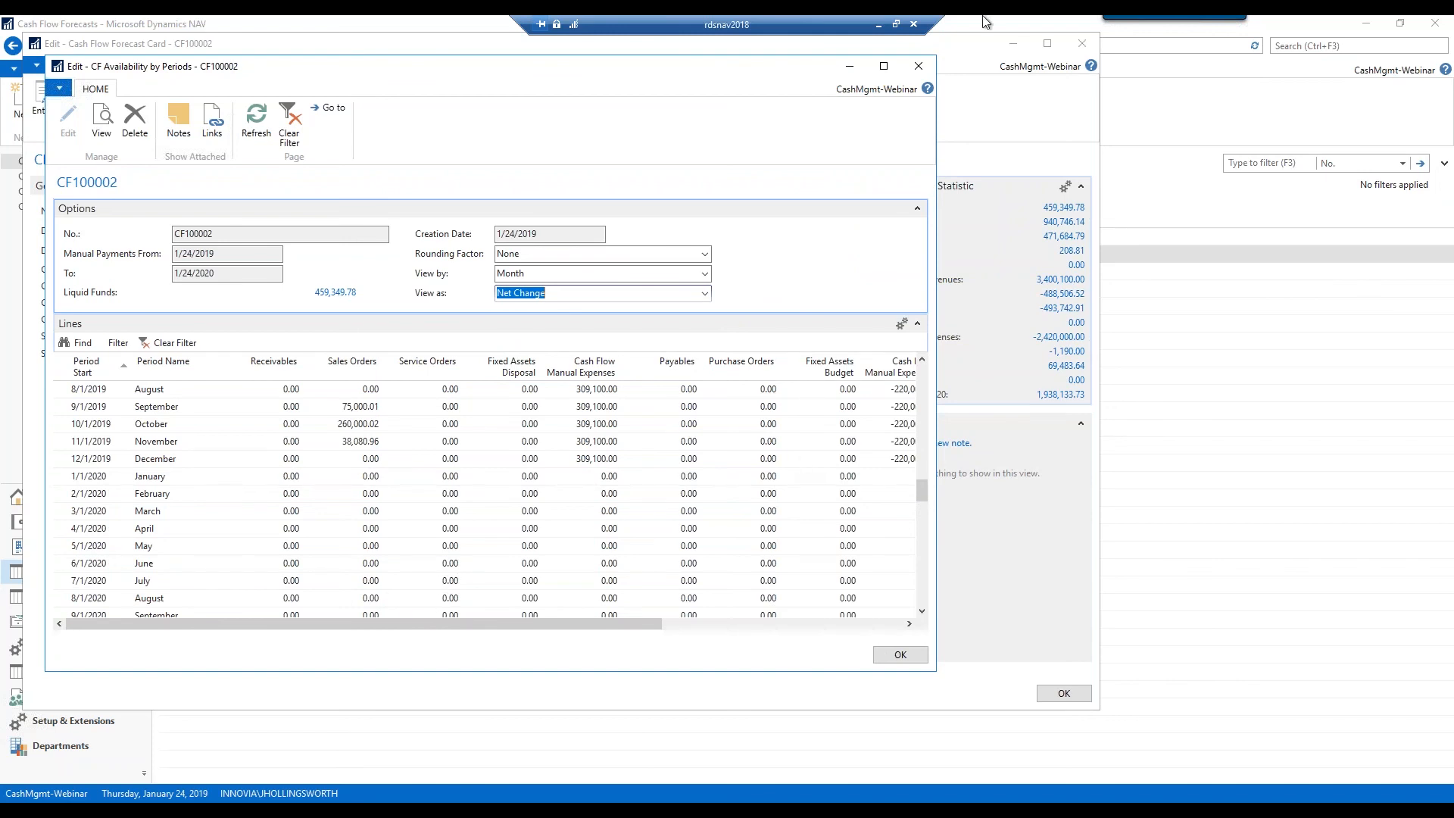
pyautogui.click(919, 66)
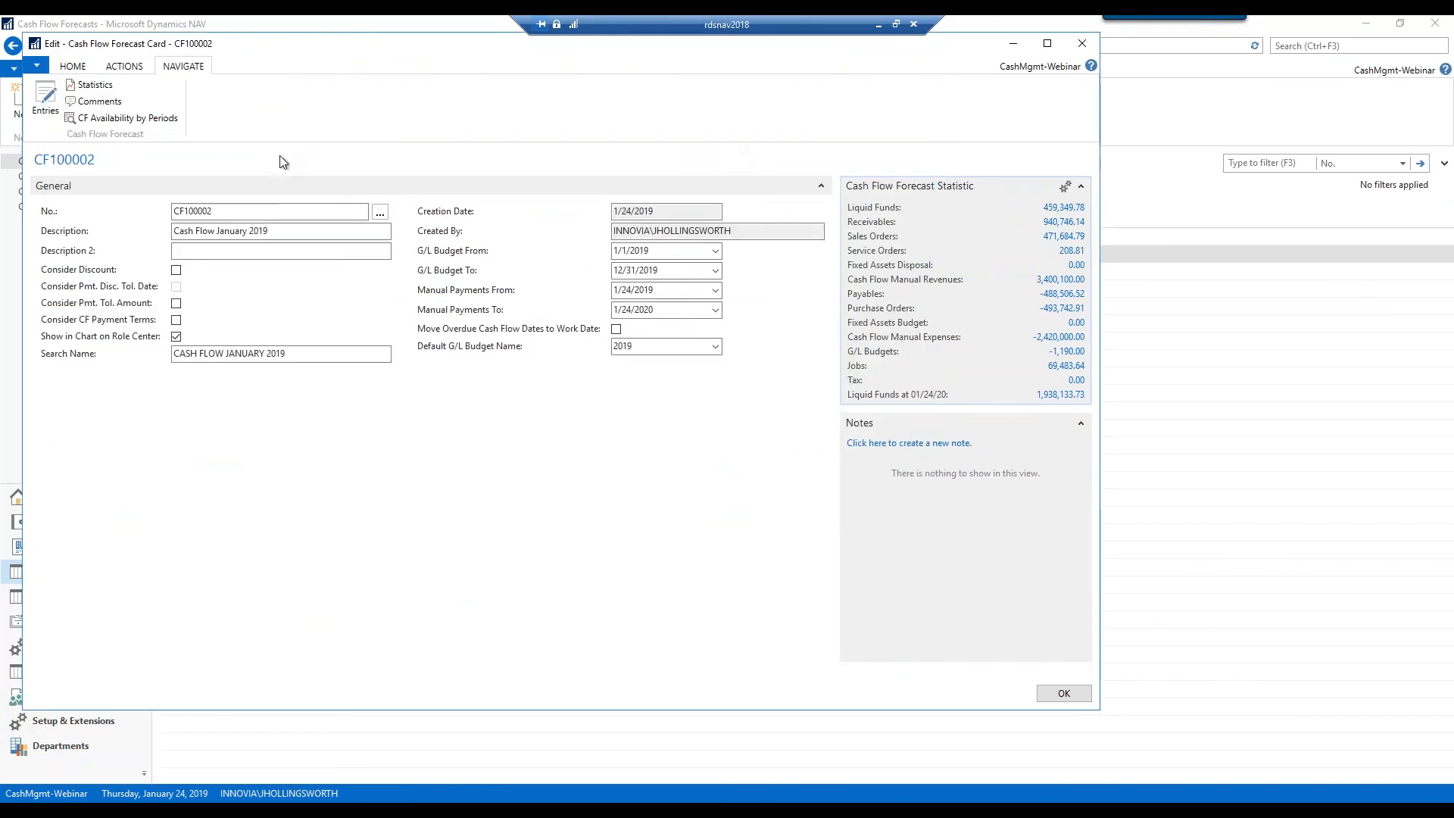
# Set Cash Flow Date List options: From Date 1/1/2019, 8 intervals, interval length 1W
pyautogui.click(73, 67)
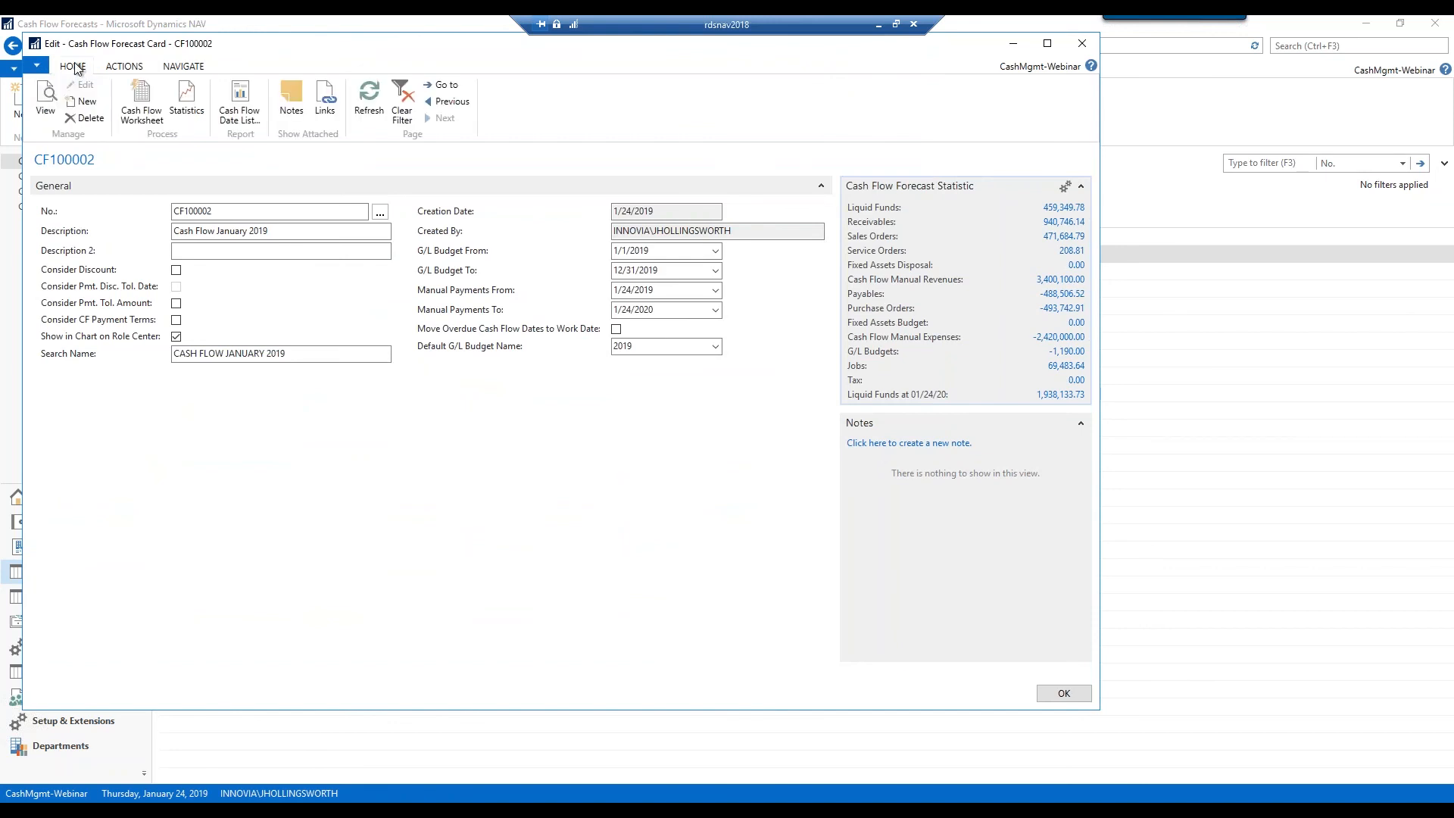
pyautogui.click(254, 116)
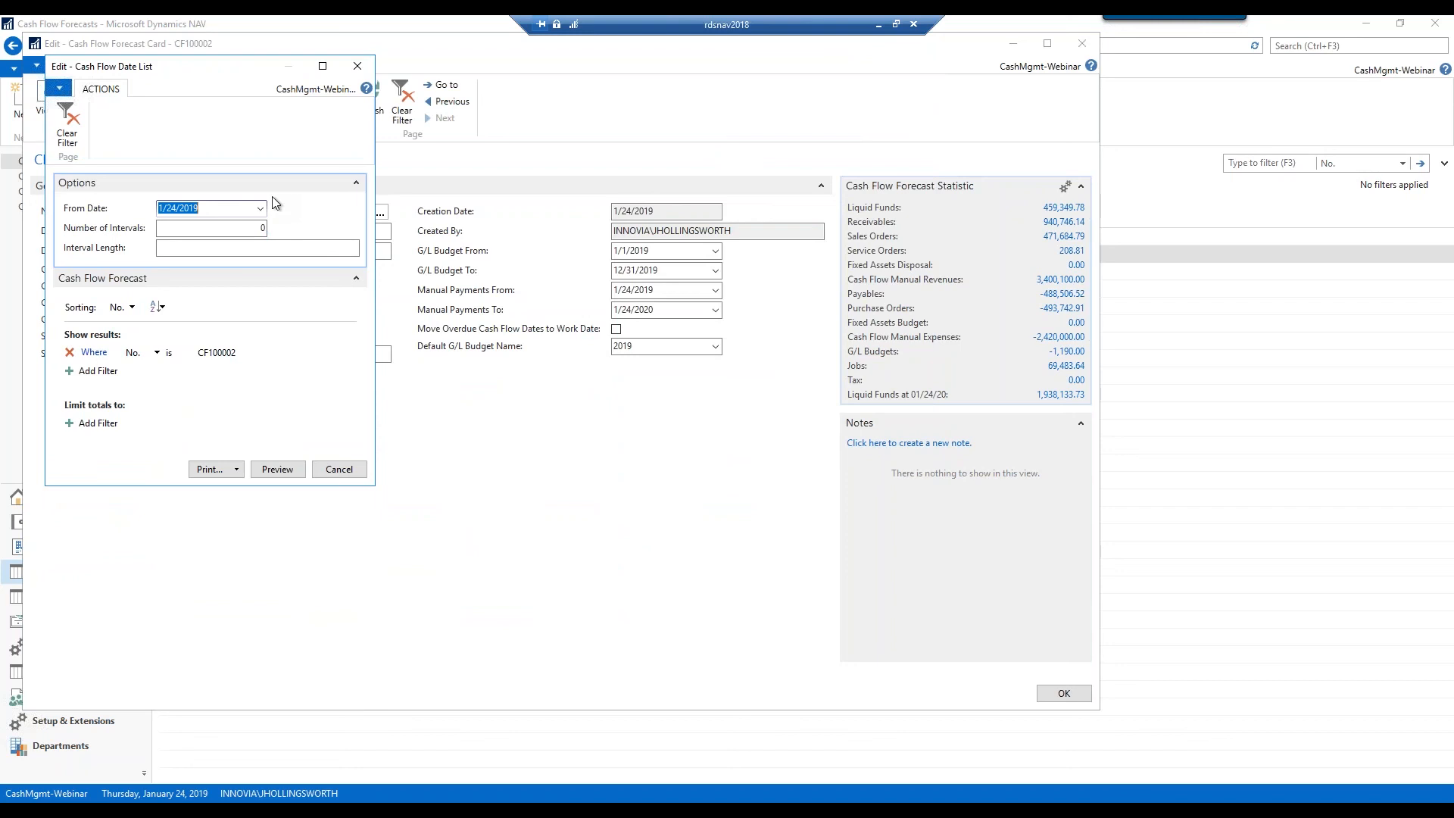
pyautogui.click(235, 209)
pyautogui.moveTo(233, 209); pyautogui.dragTo(156, 207)
pyautogui.write('010119')
pyautogui.press('Tab')
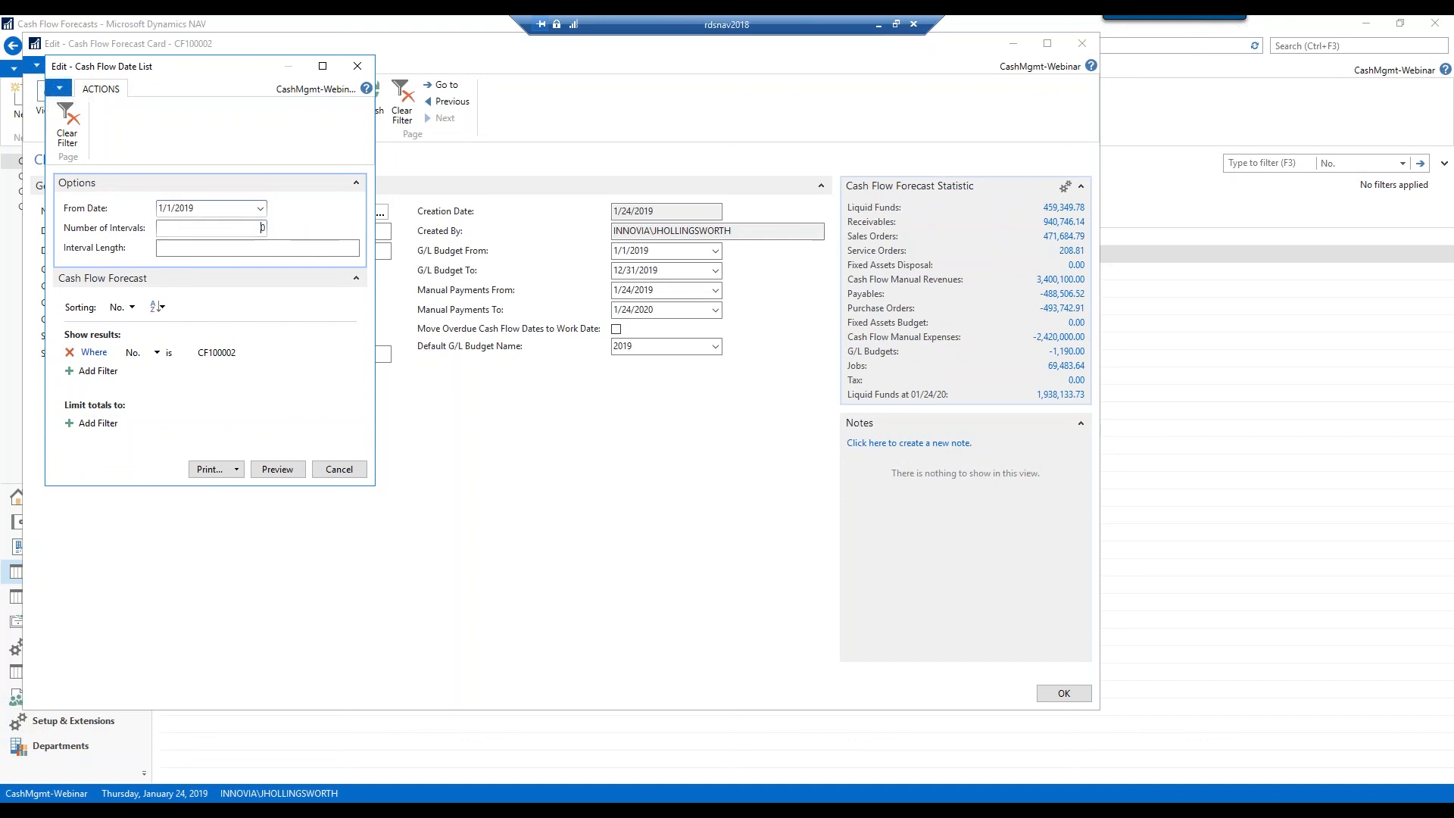
pyautogui.press('BackSpace')
pyautogui.click(209, 250)
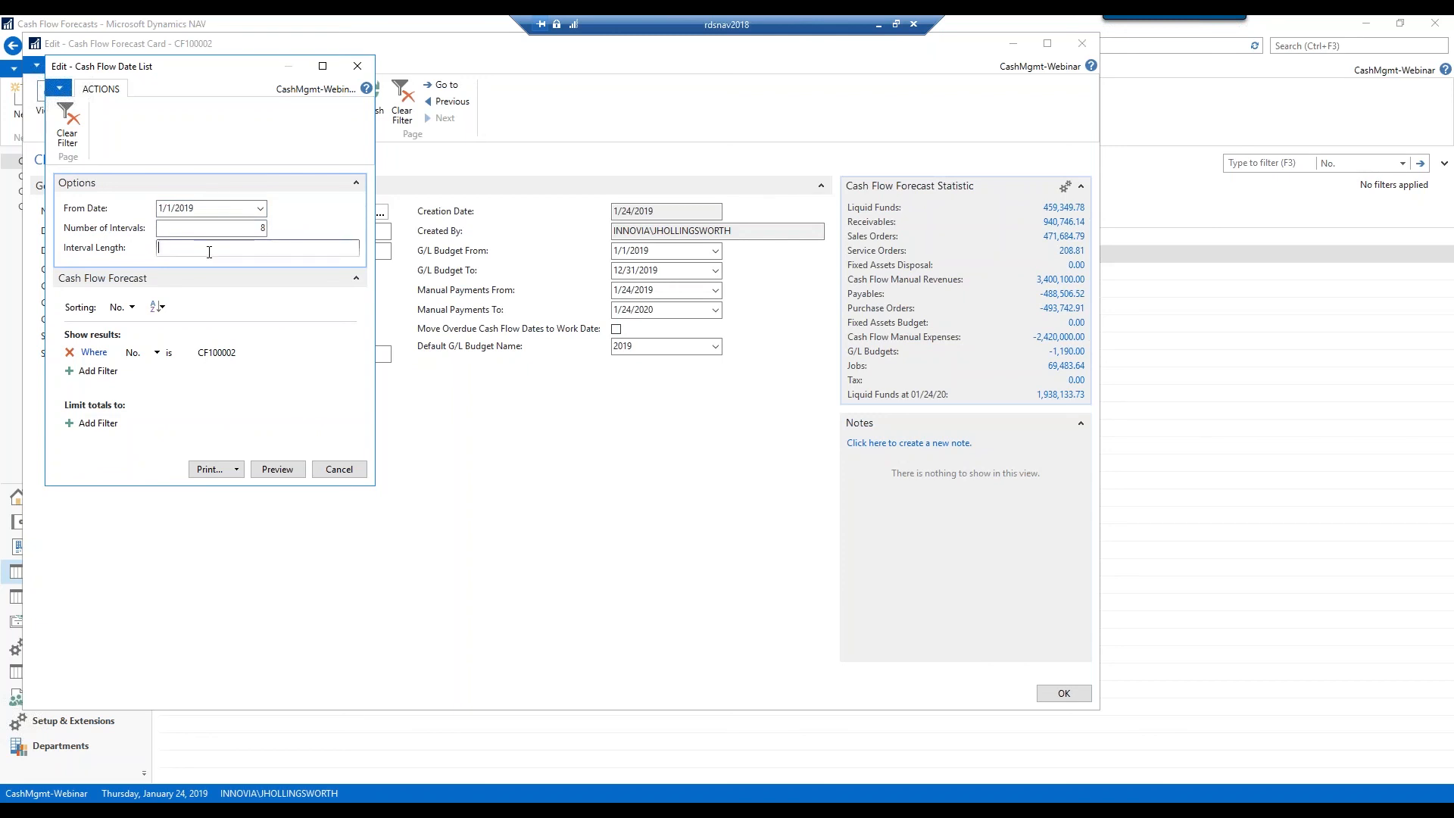
pyautogui.write('1W')
# Preview the Cash Flow Date List, check its Excel/PDF/Word export options, then close the preview and the CF100002 card
pyautogui.click(277, 469)
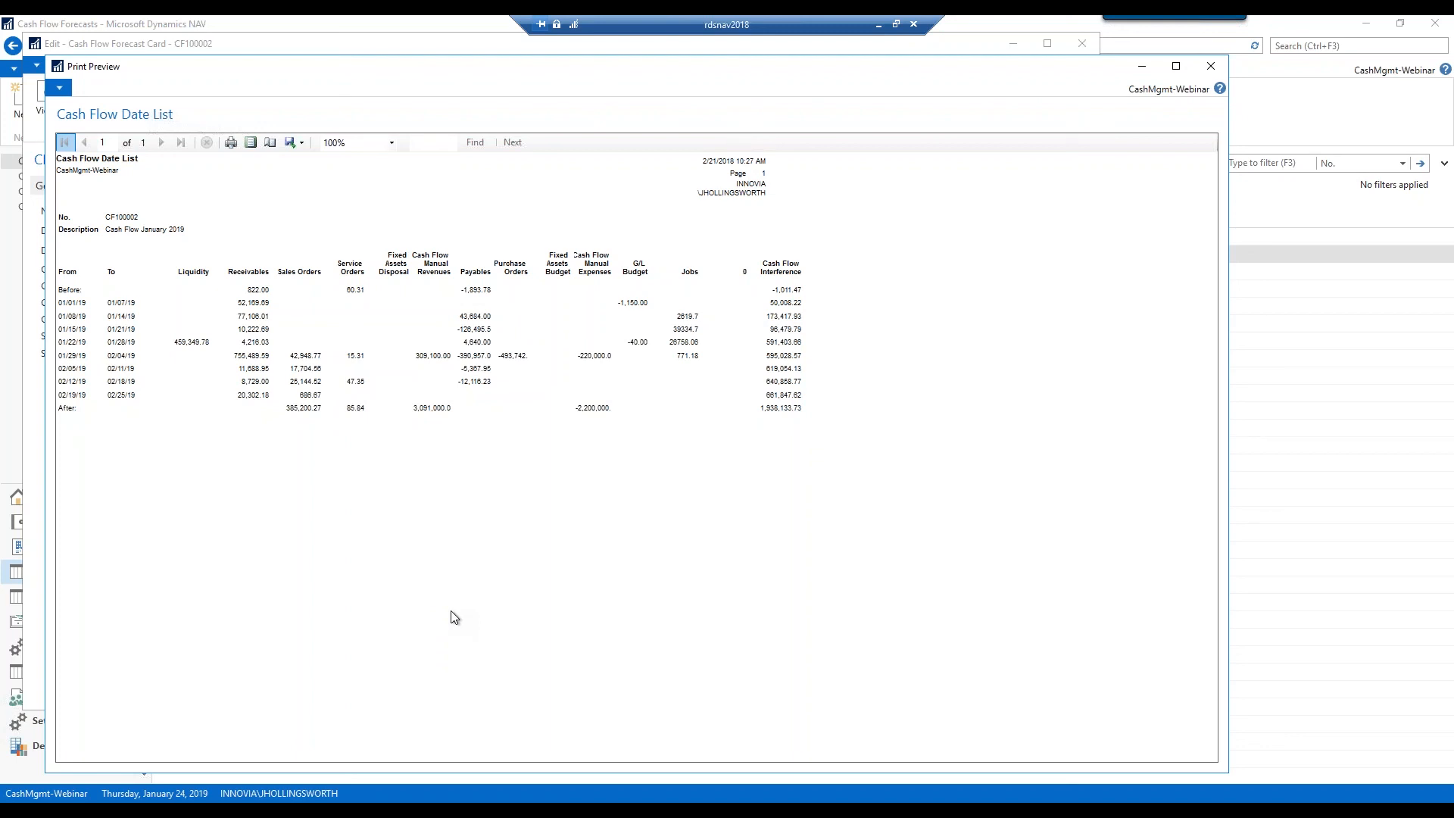
pyautogui.click(303, 143)
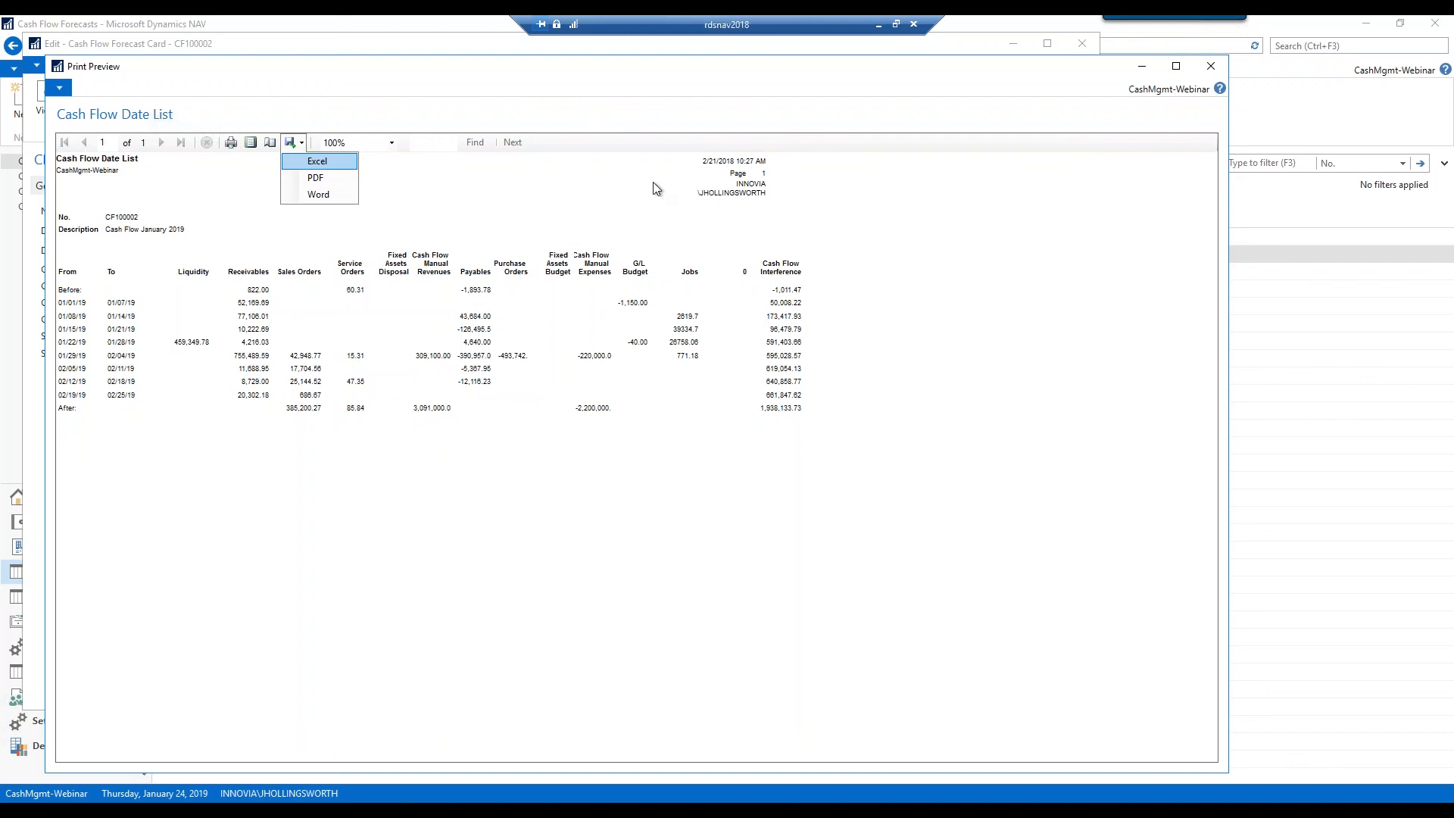
pyautogui.click(1210, 69)
pyautogui.click(1080, 47)
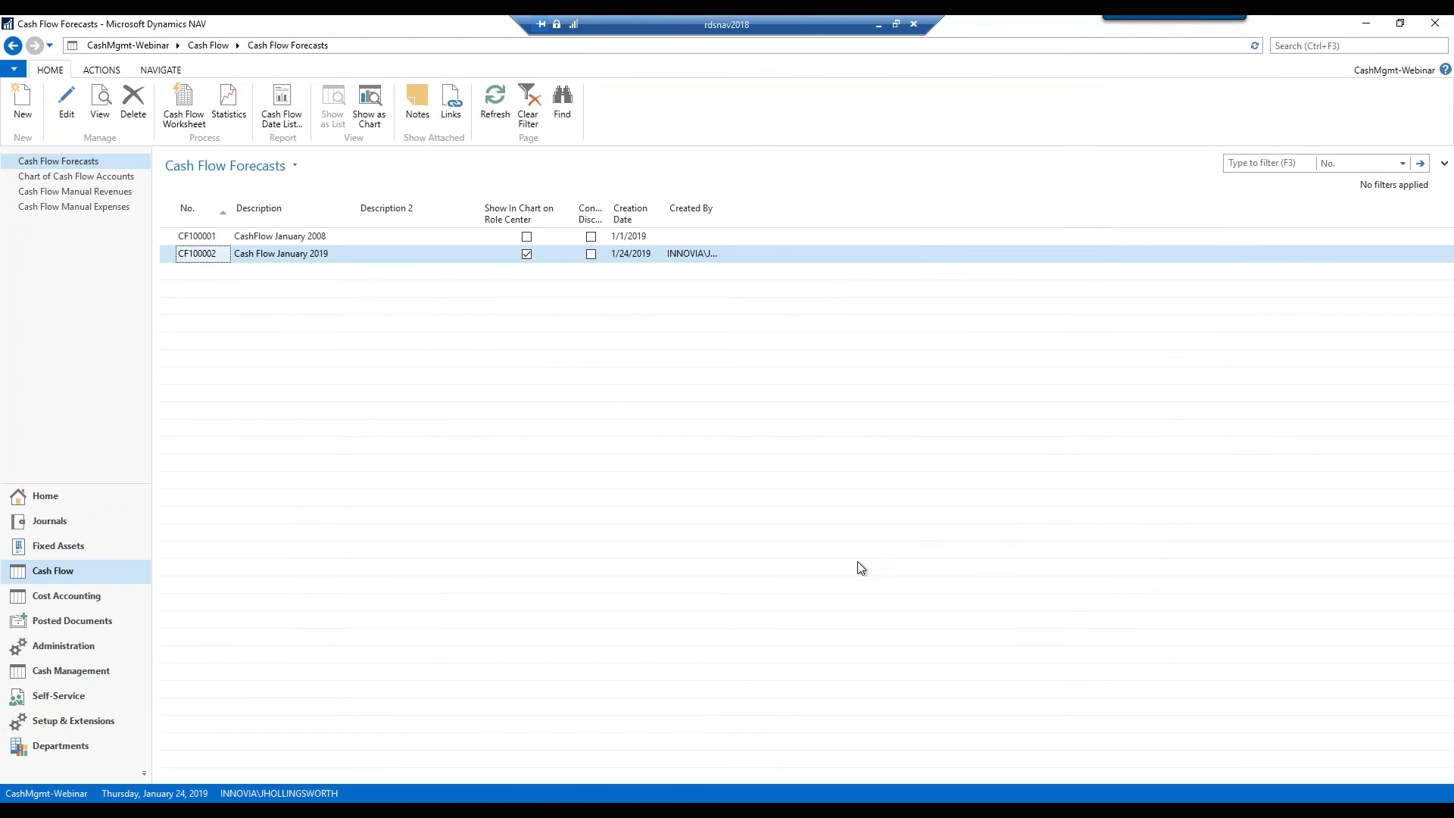
# Open the Chart of Cash Flow Accounts and bring up its filter and view options
pyautogui.click(98, 178)
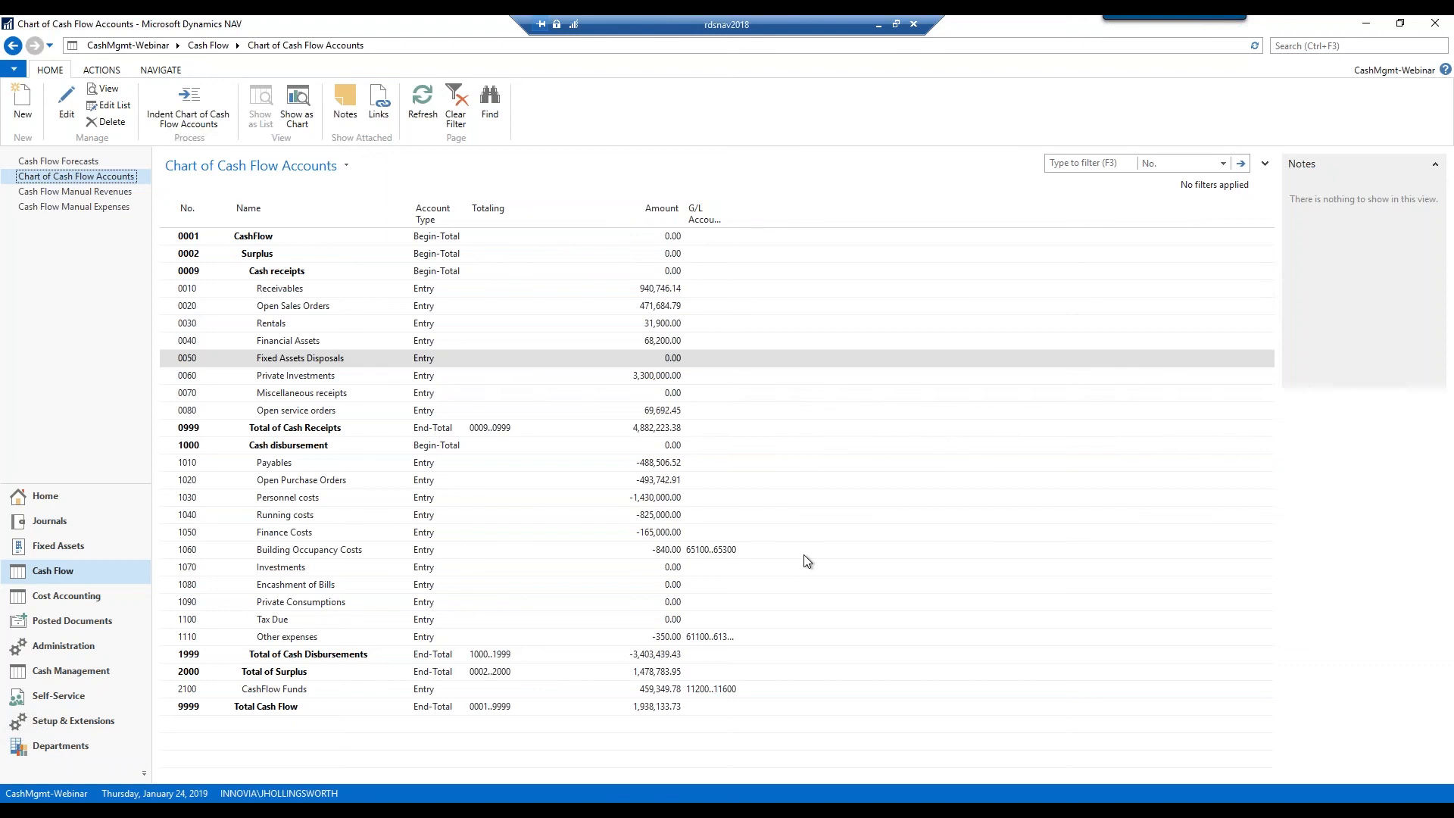
pyautogui.click(302, 163)
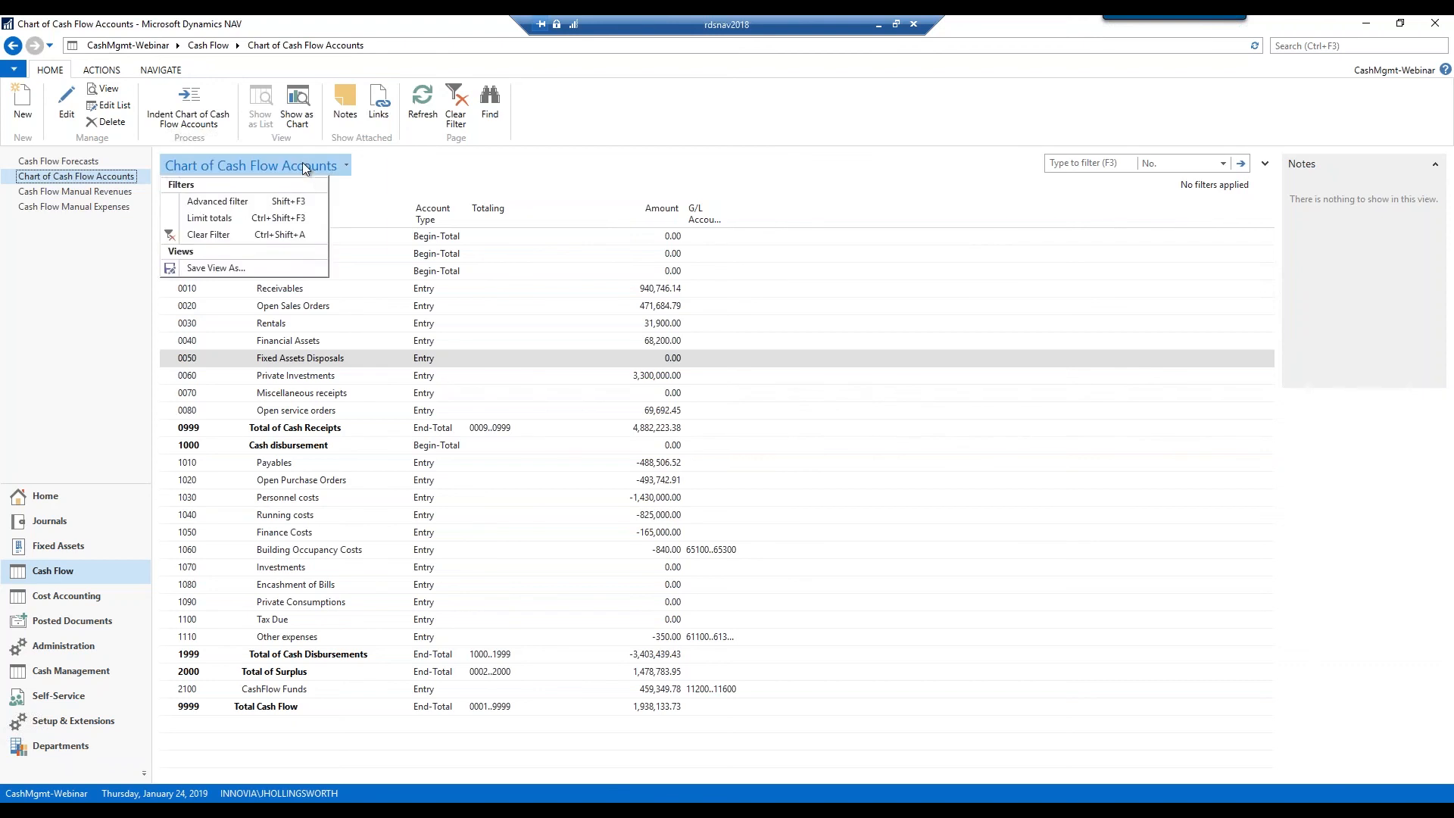
# Limit the account totals with a Date Filter of 03/01/19..03/31/19
pyautogui.click(218, 201)
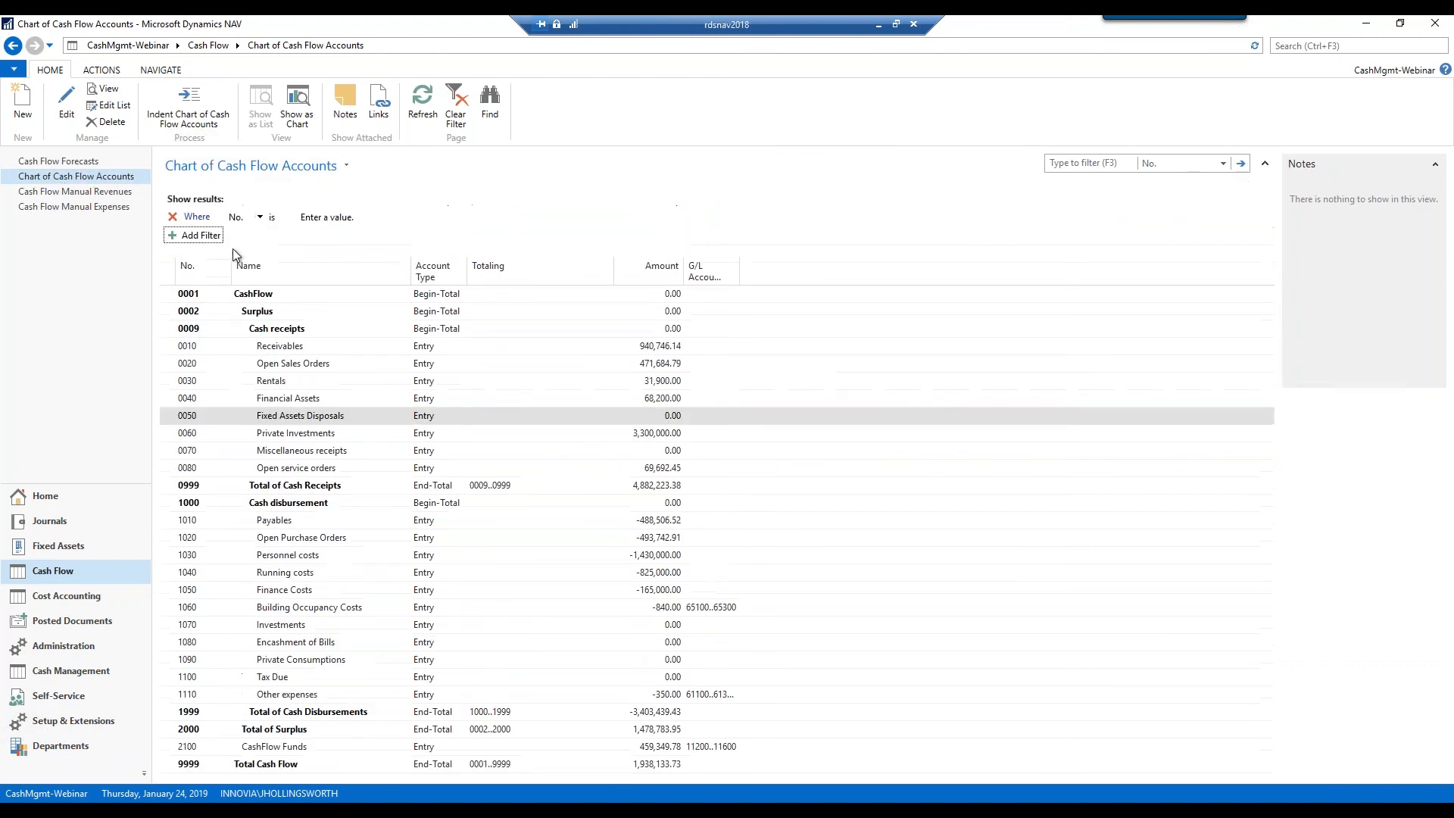
pyautogui.click(236, 169)
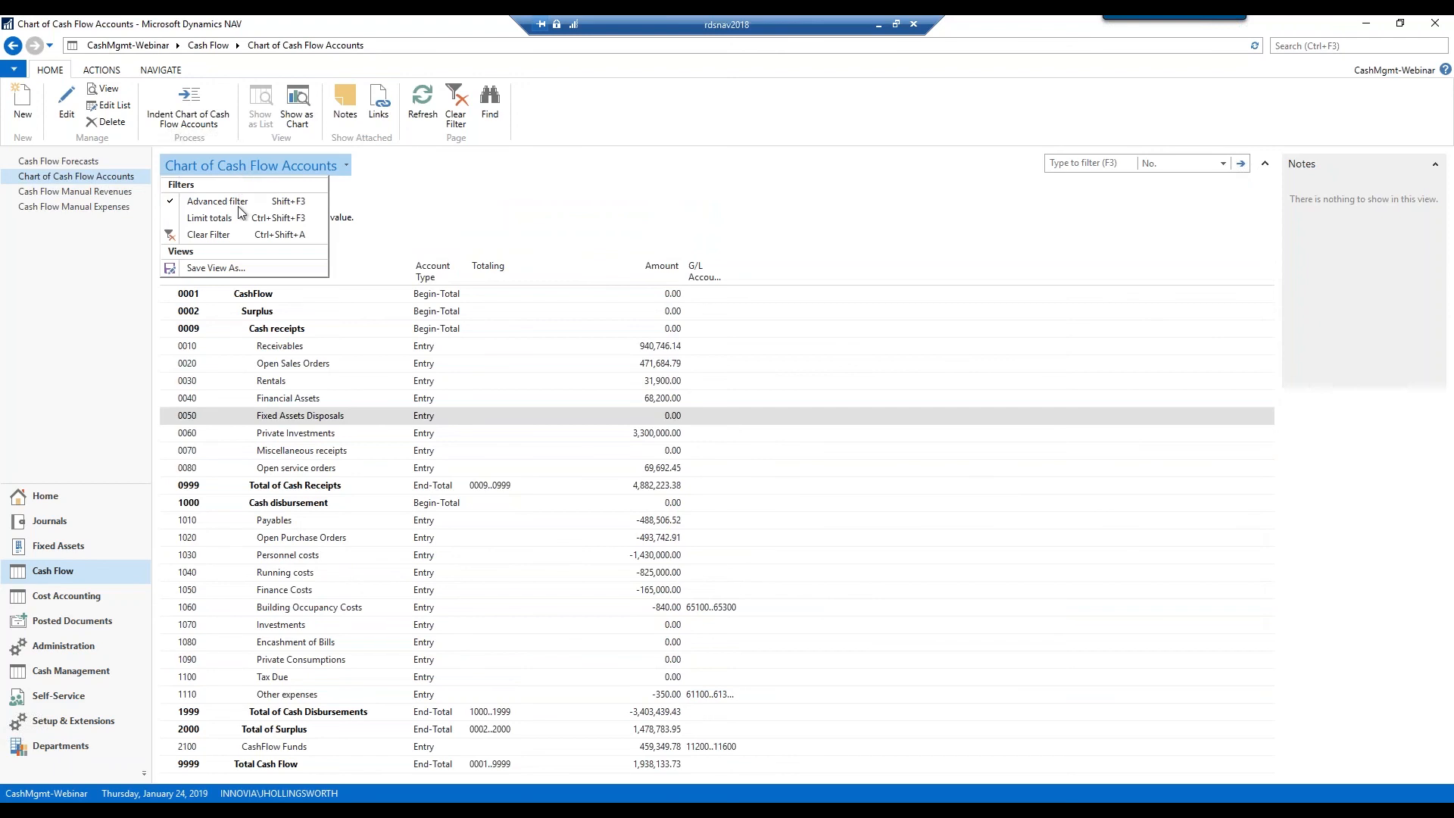
pyautogui.click(219, 218)
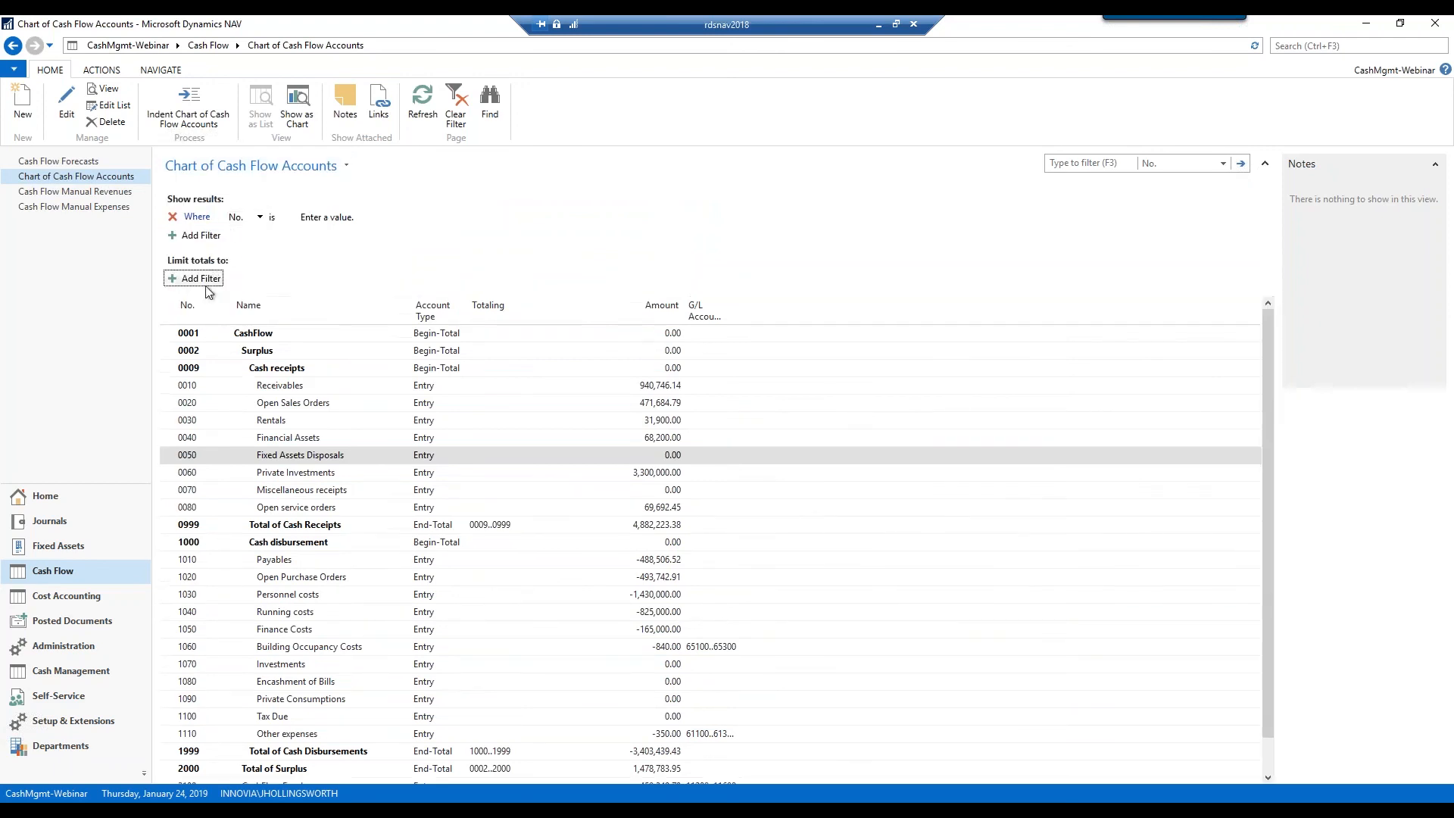
pyautogui.click(203, 277)
pyautogui.click(344, 279)
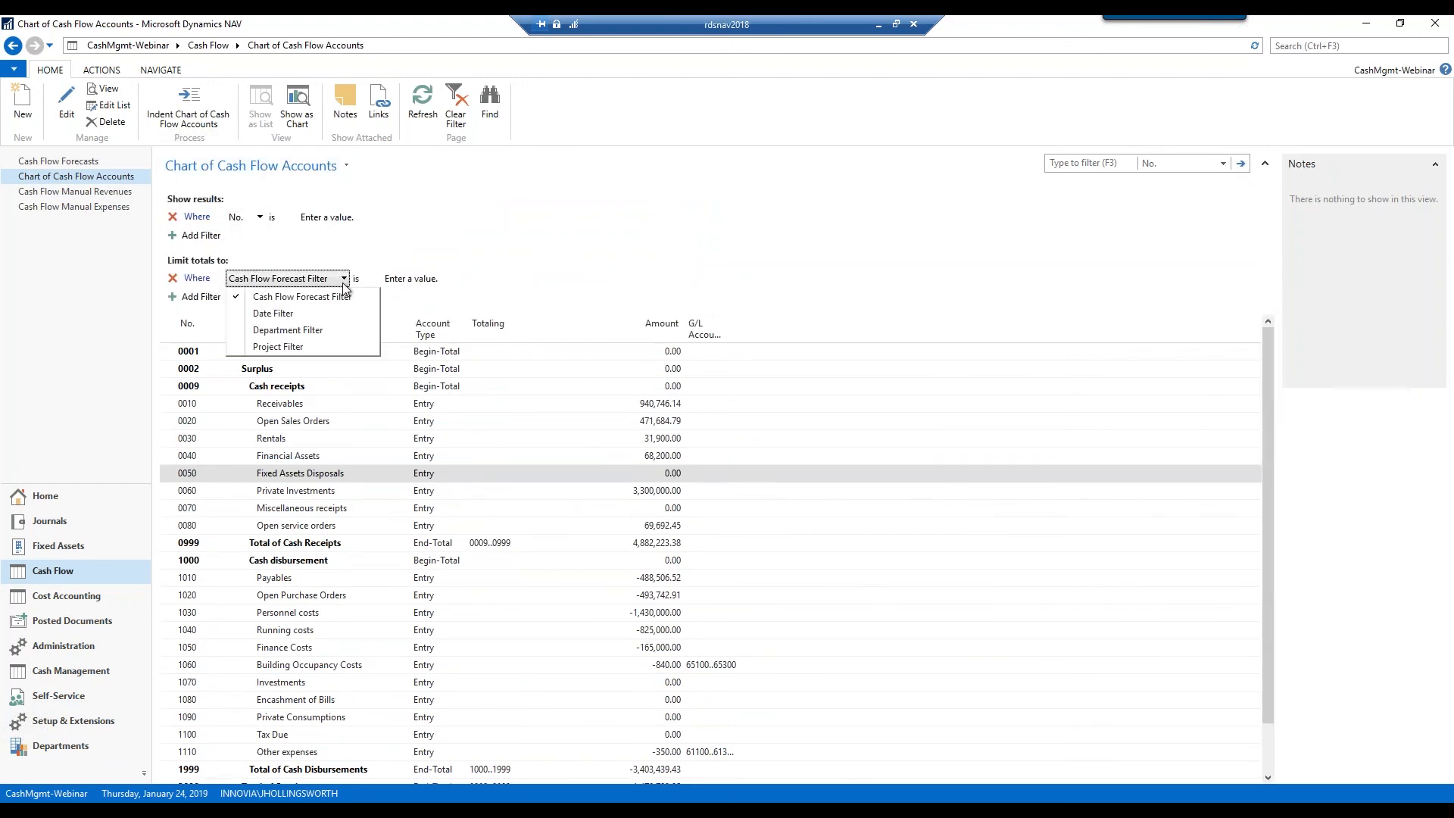
pyautogui.click(288, 315)
pyautogui.click(384, 279)
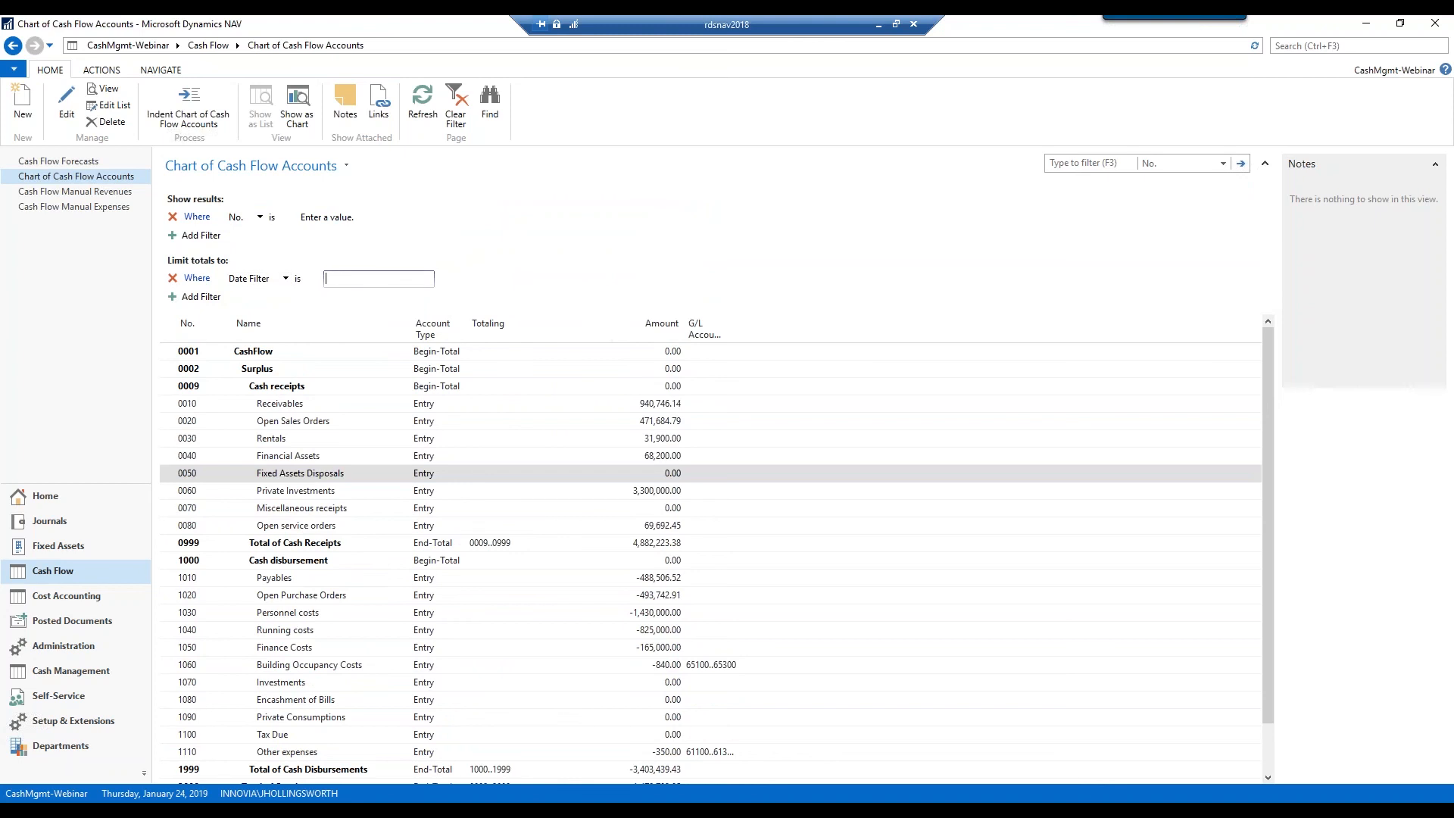
pyautogui.write('030119..03311989')
pyautogui.press('BackSpace')
pyautogui.press('BackSpace')
pyautogui.press('BackSpace')
pyautogui.press('BackSpace')
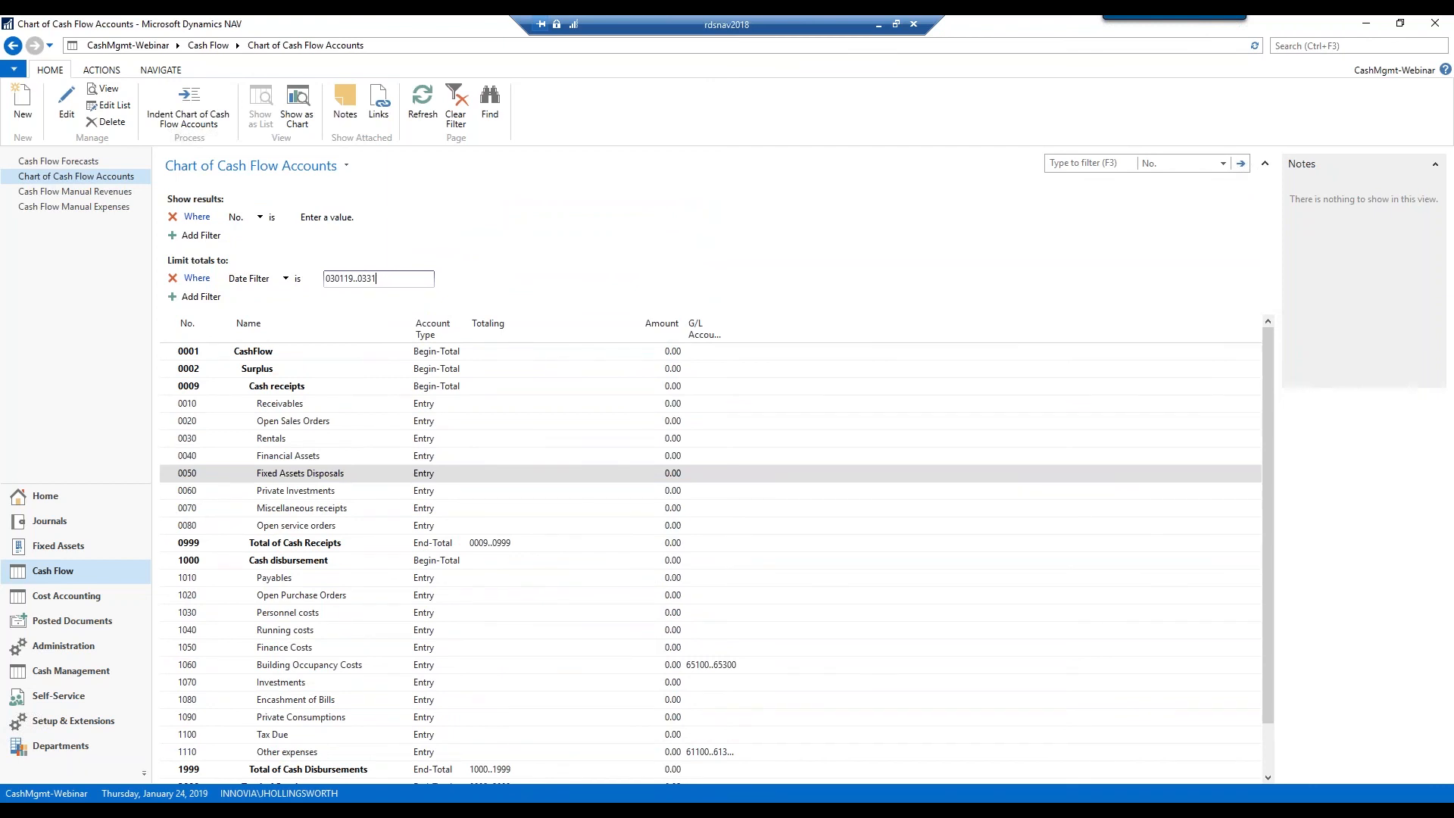
pyautogui.write('19')
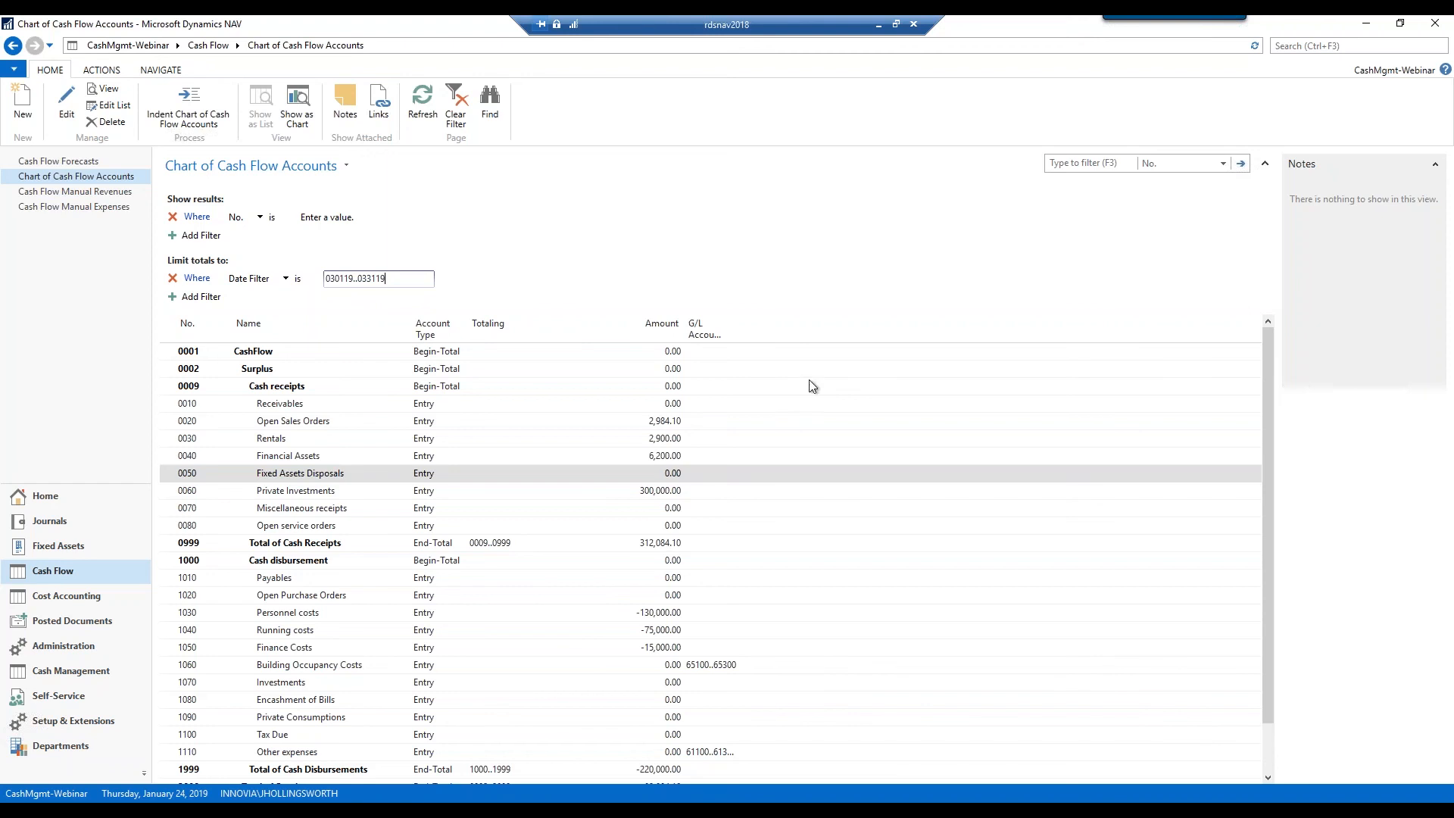
# Look over the application menu's Print & Send options without choosing any, then move to Departments
pyautogui.click(14, 69)
pyautogui.moveTo(47, 132)
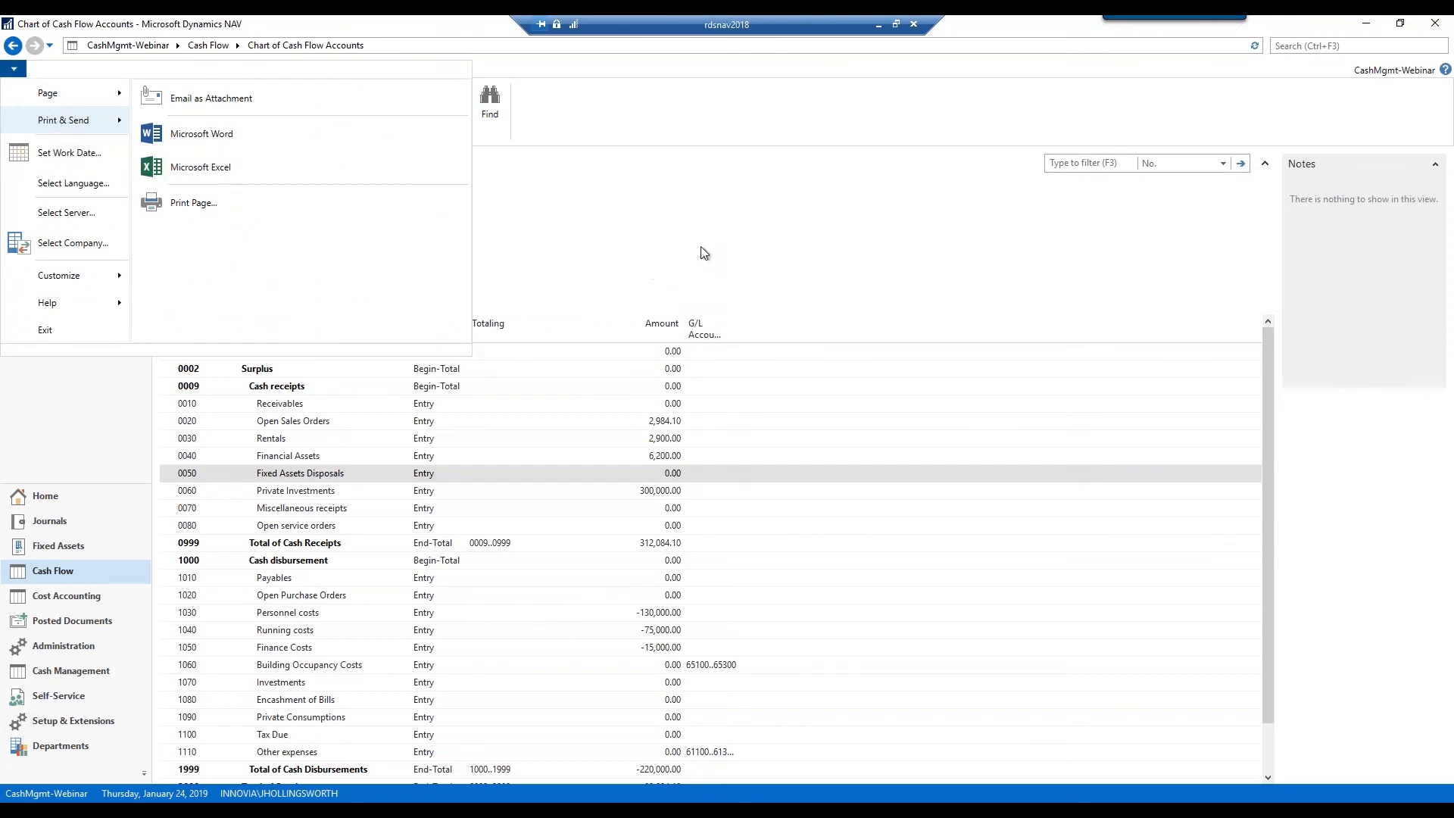
pyautogui.click(680, 259)
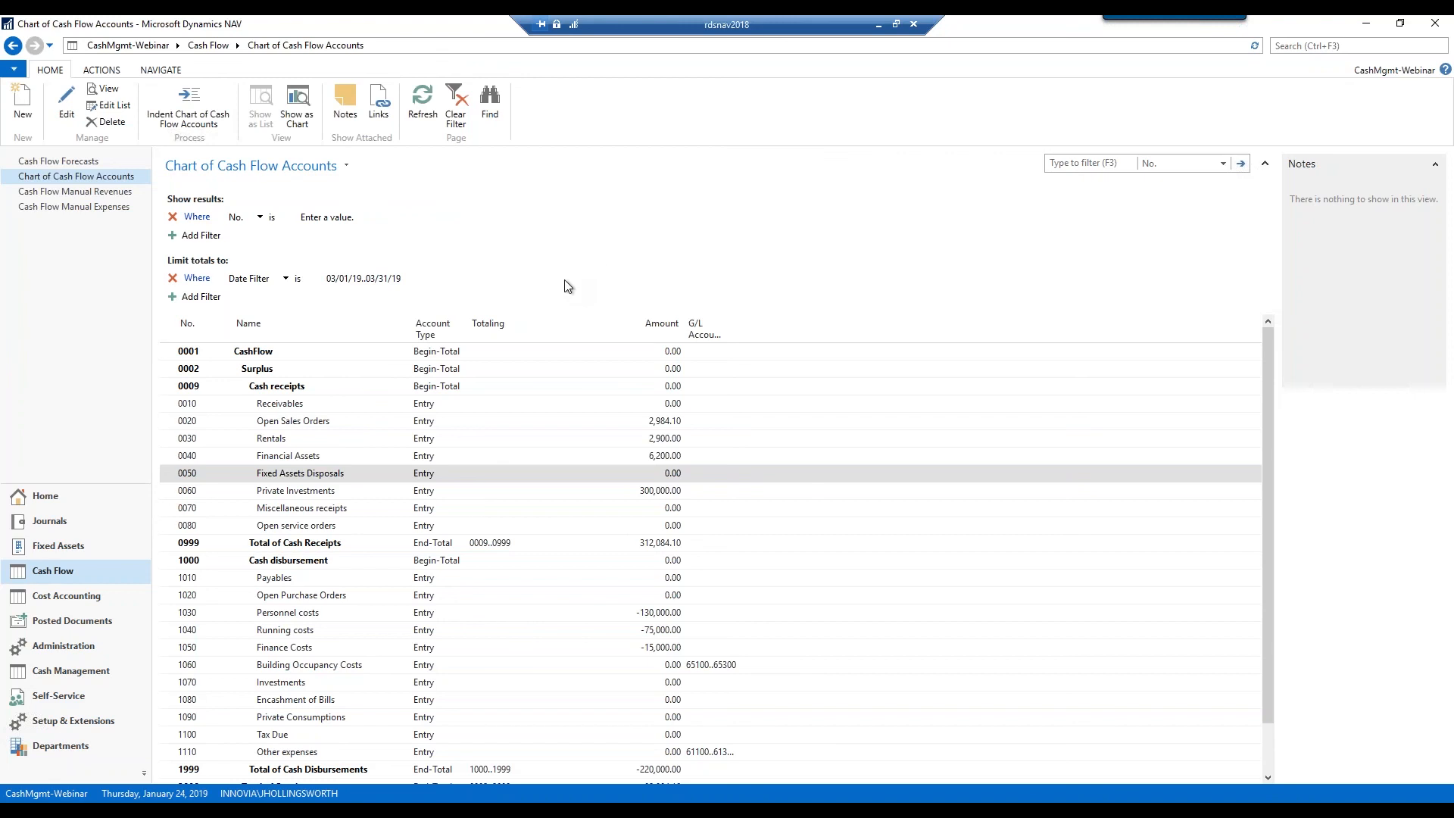
pyautogui.click(67, 746)
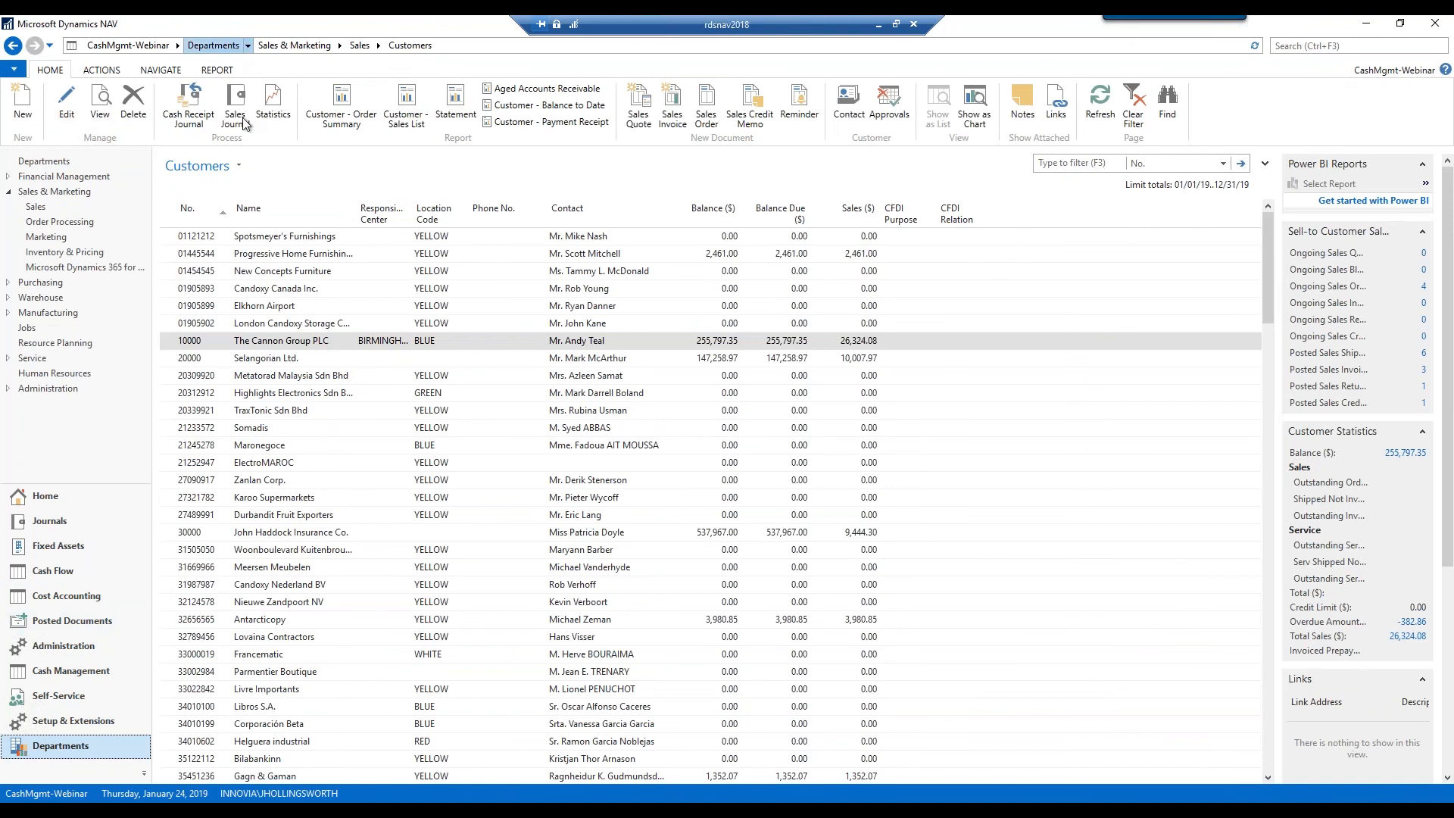
# Open Account Schedules from Financial Management's Reports and Analysis page
pyautogui.click(223, 45)
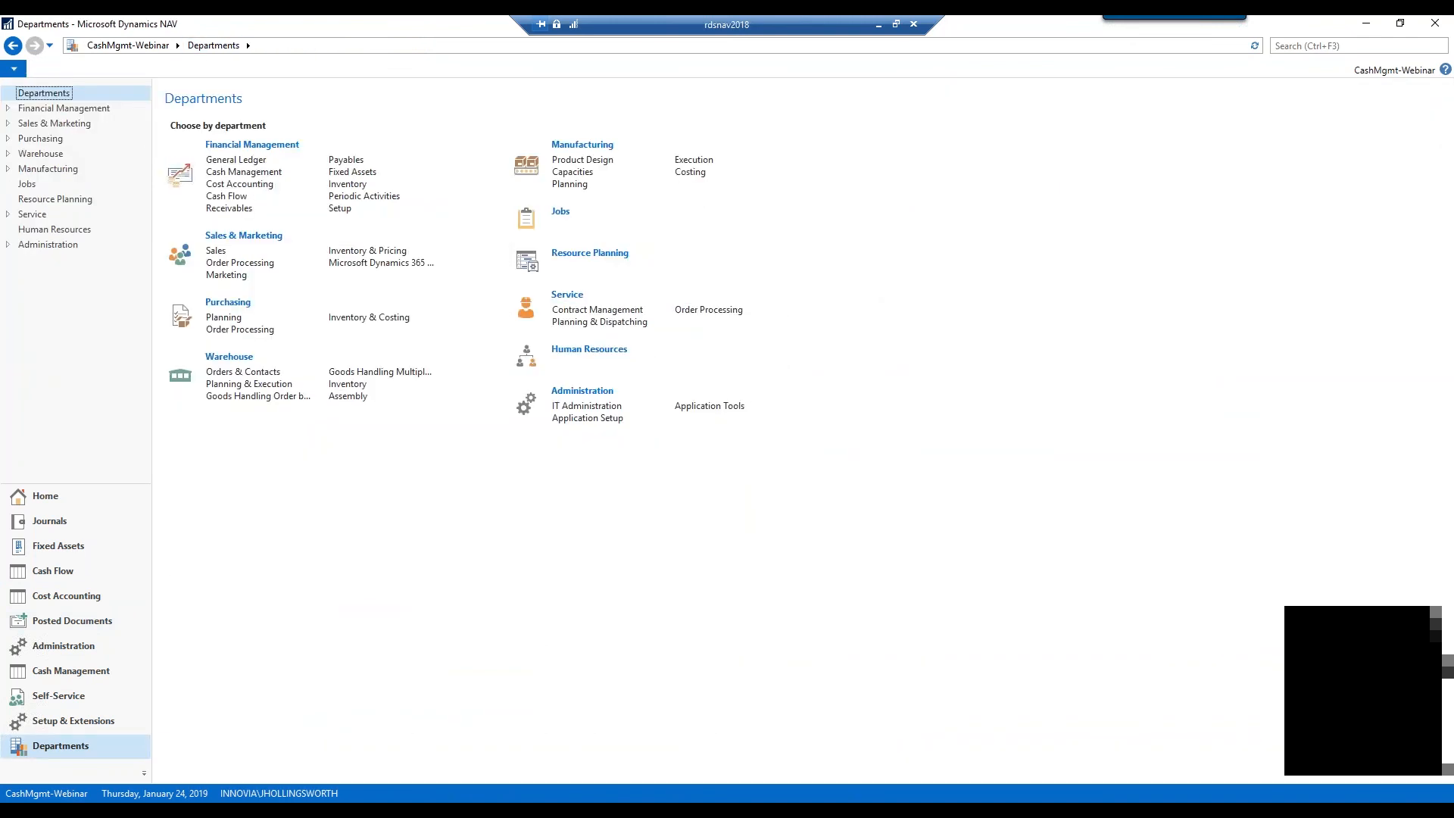
pyautogui.click(297, 147)
pyautogui.click(275, 395)
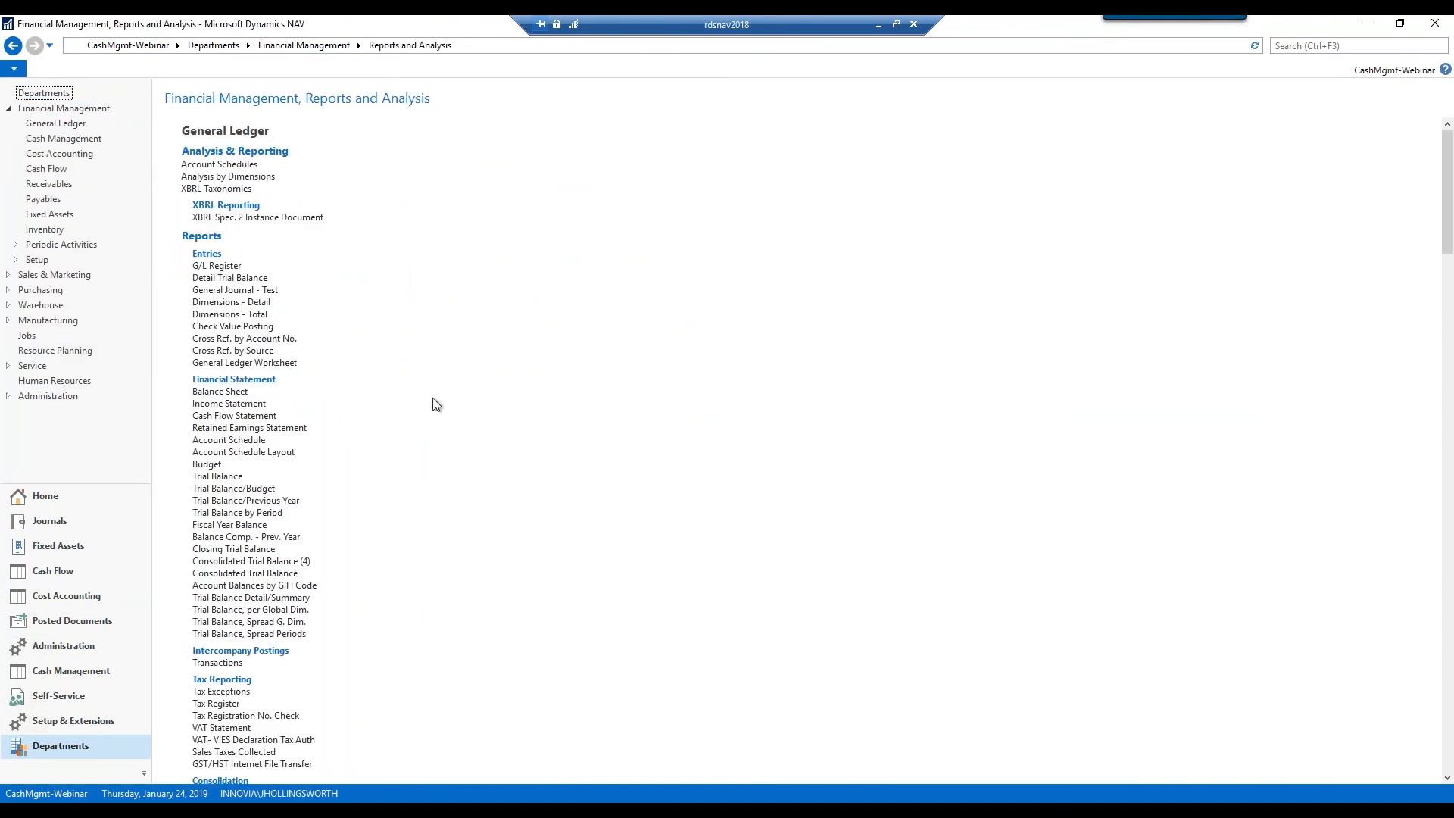
pyautogui.click(218, 165)
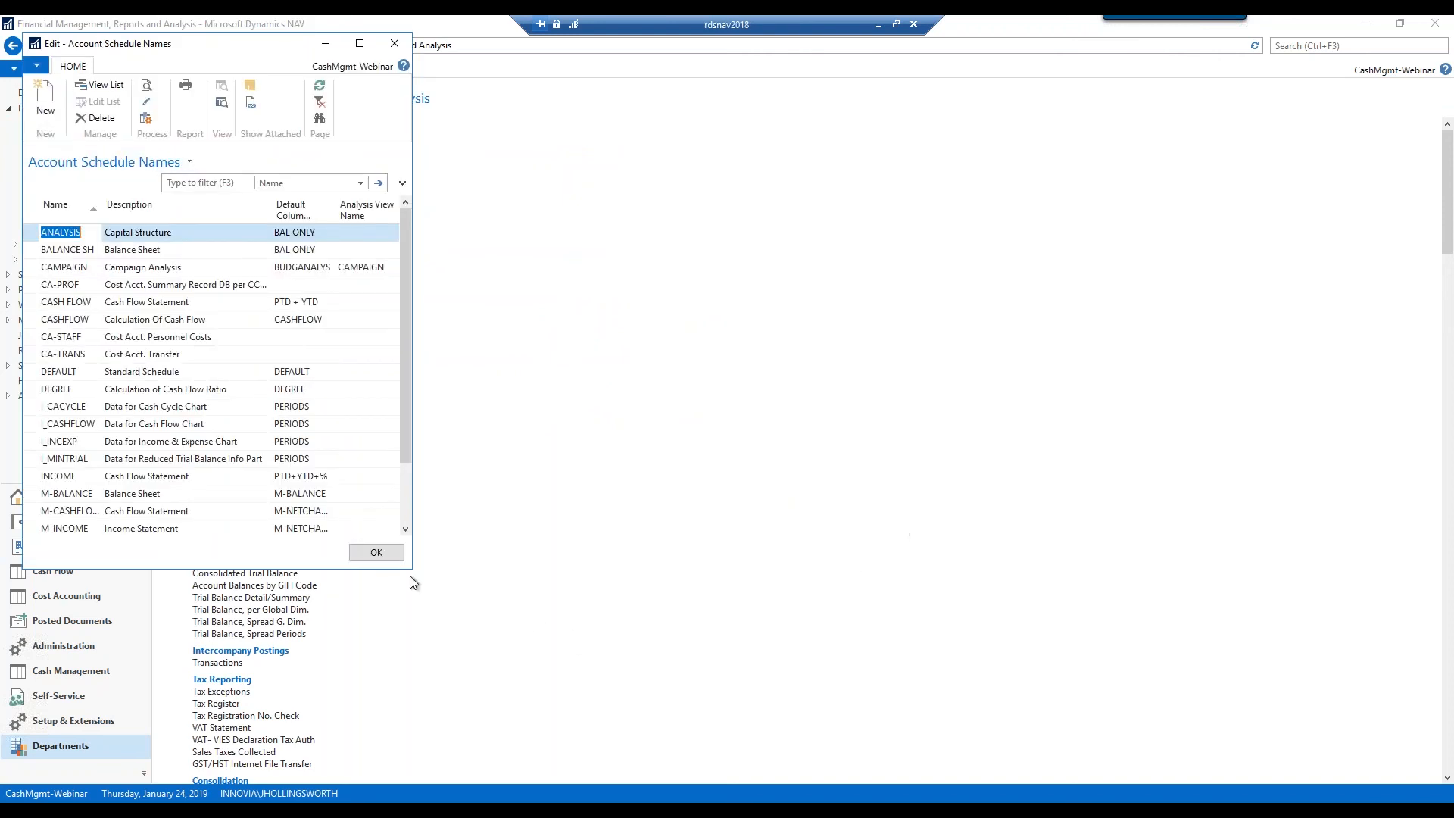
# Enlarge the schedule names window and check the CASH FLOW schedule, which turns out empty
pyautogui.moveTo(411, 569); pyautogui.dragTo(764, 654)
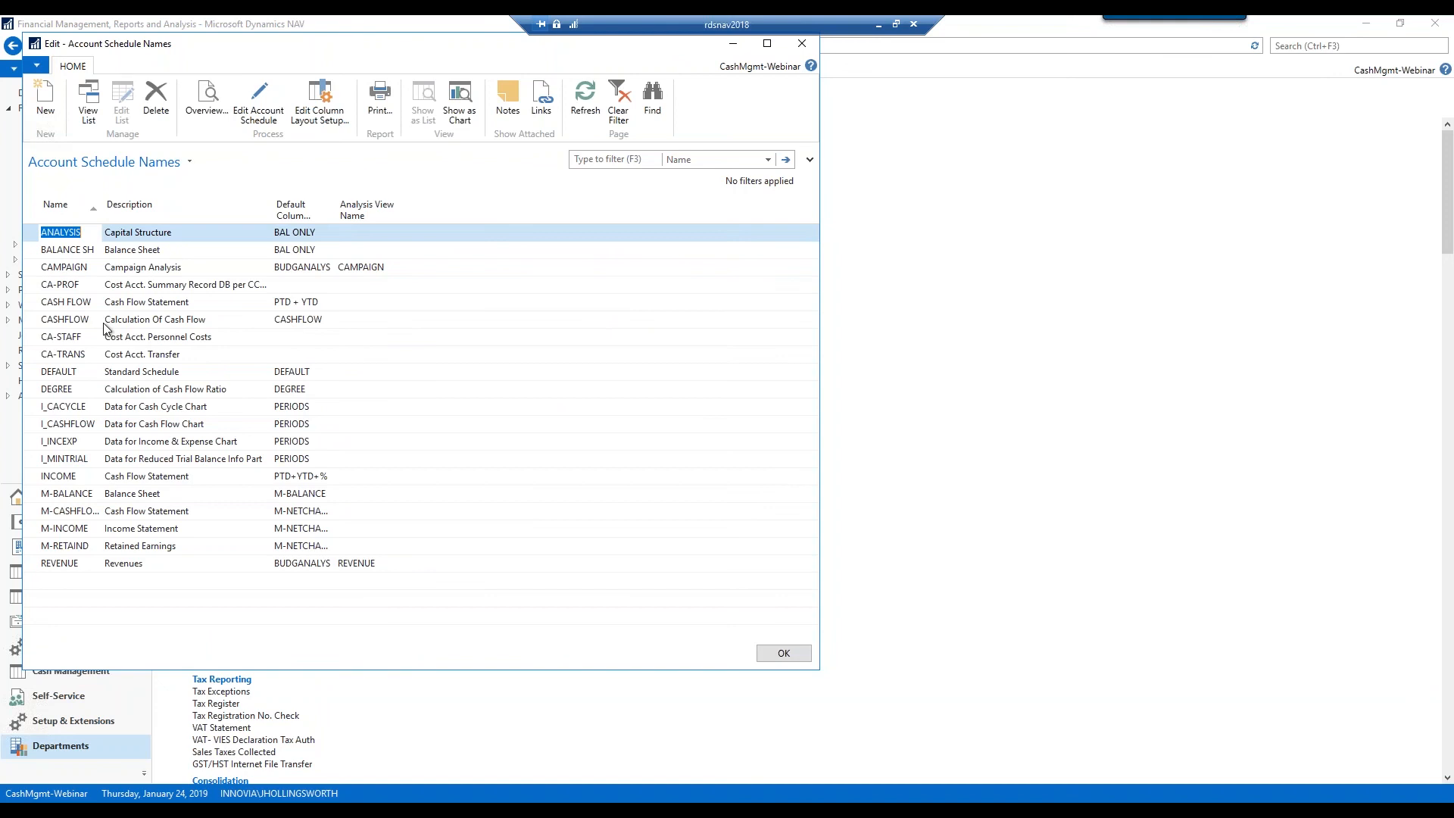
pyautogui.click(63, 303)
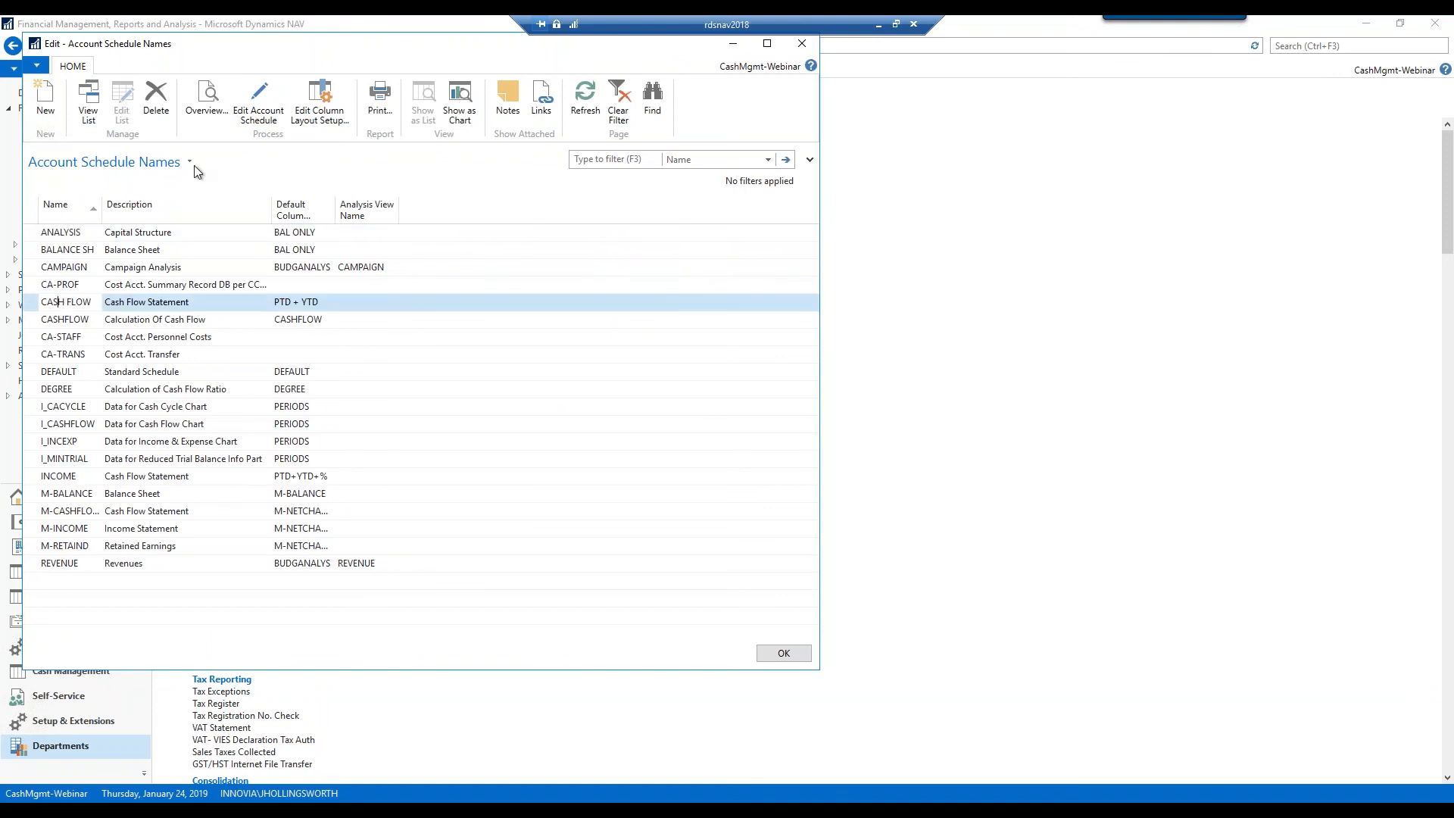
pyautogui.click(259, 102)
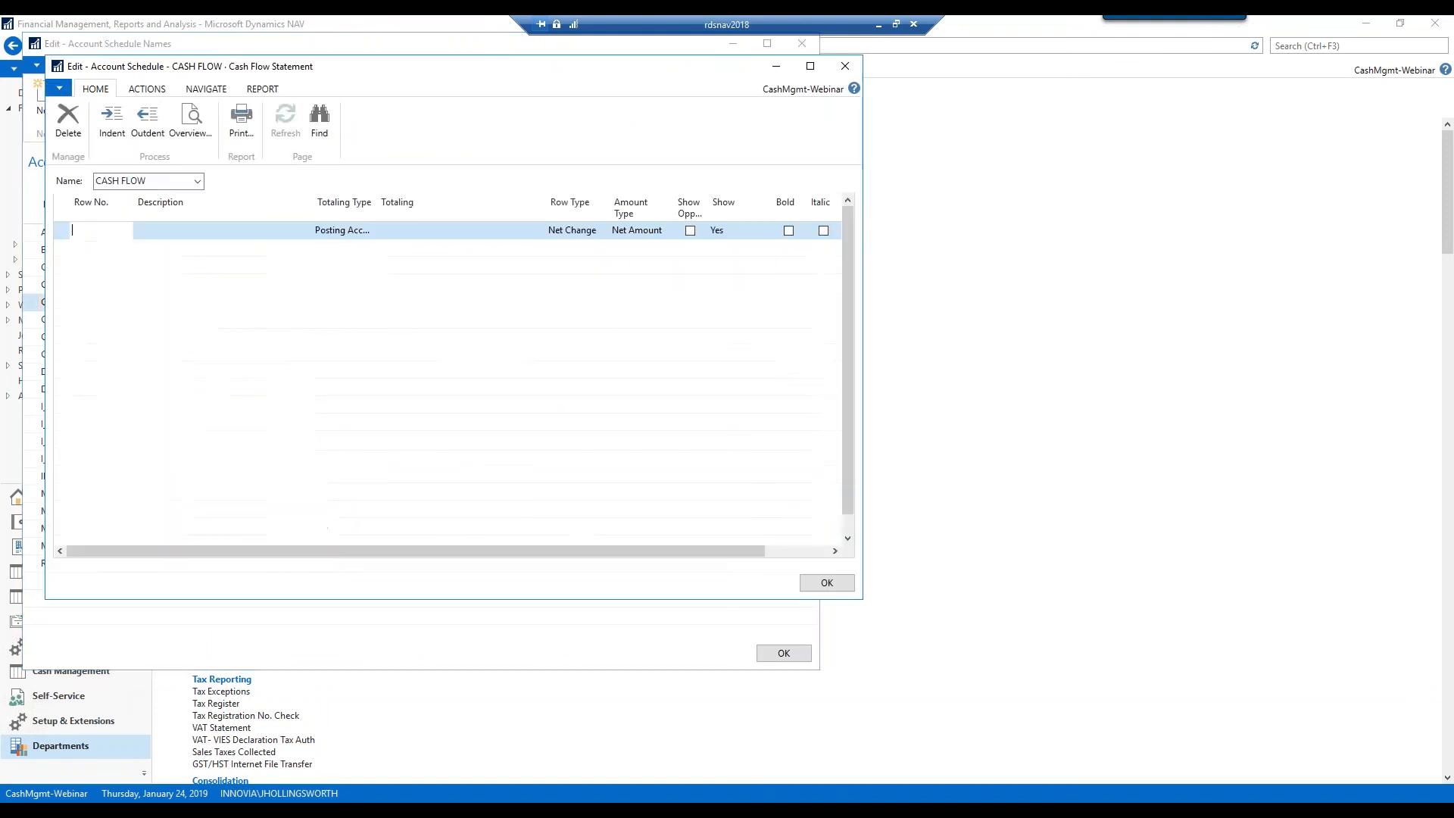
pyautogui.click(845, 68)
# Open the CASHFLOW schedule rows, widen and inspect Totaling Type choices, then close both windows unchanged
pyautogui.click(212, 325)
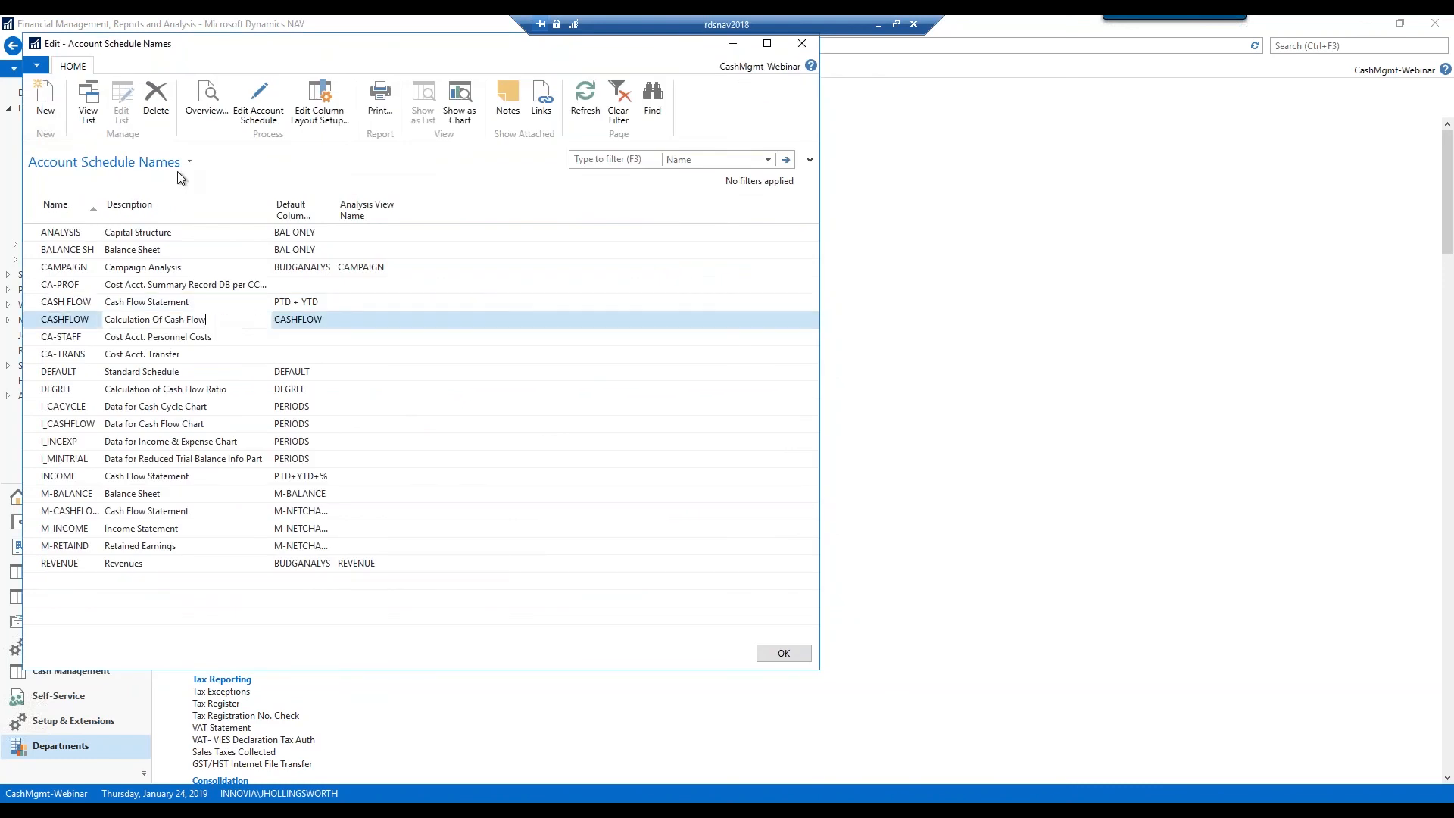
pyautogui.click(254, 114)
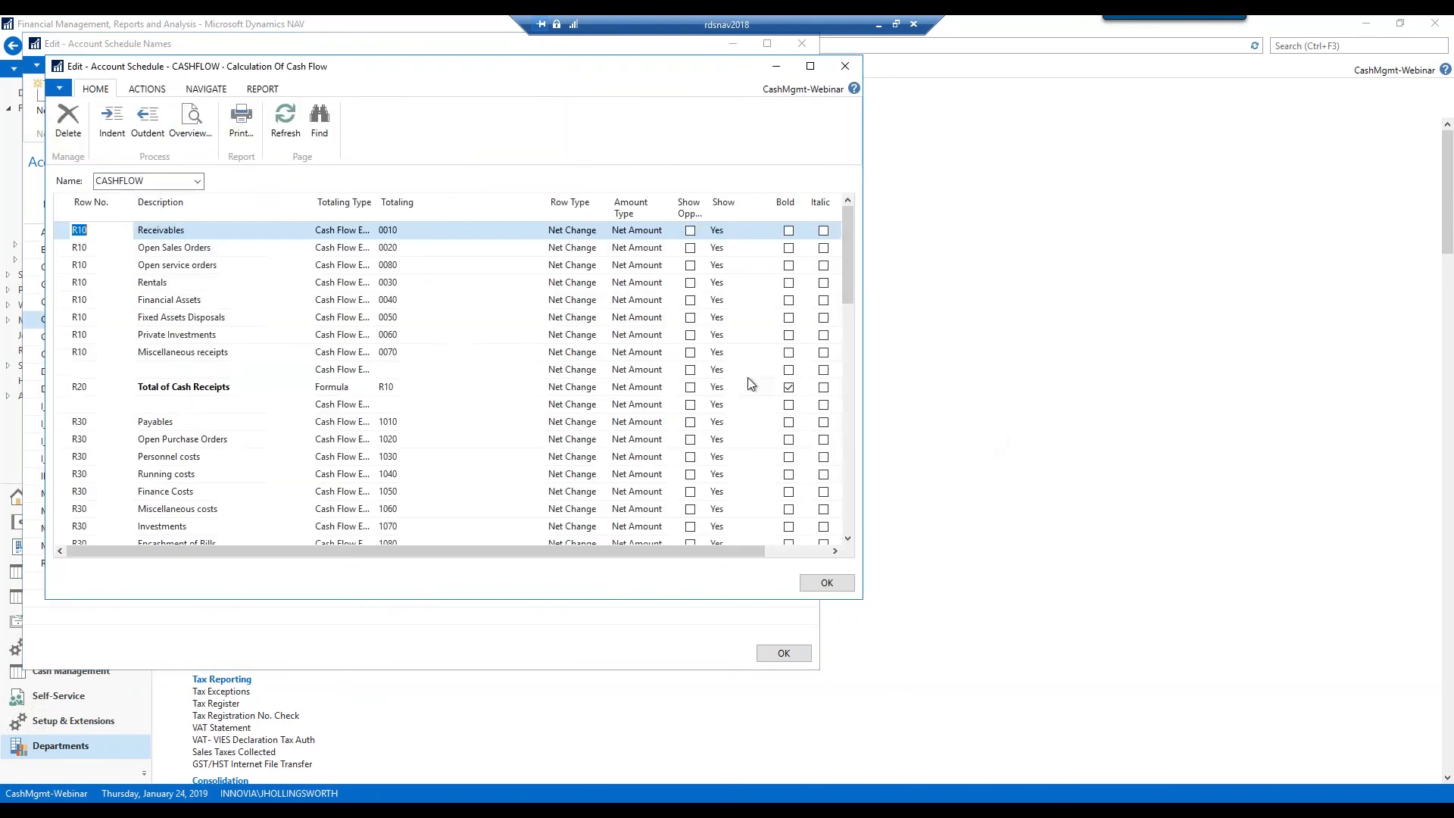
pyautogui.moveTo(375, 203); pyautogui.dragTo(416, 203)
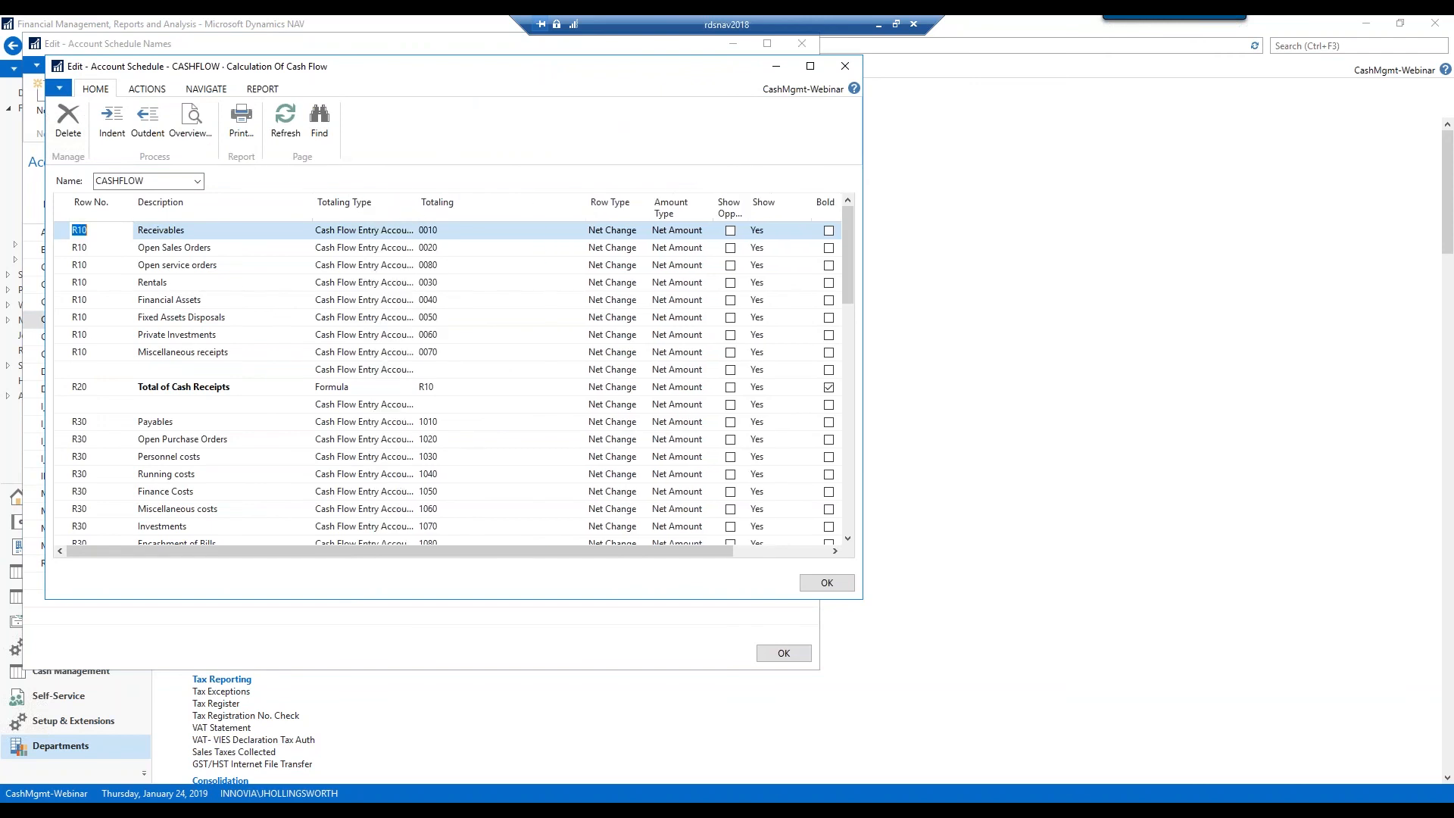
pyautogui.click(406, 232)
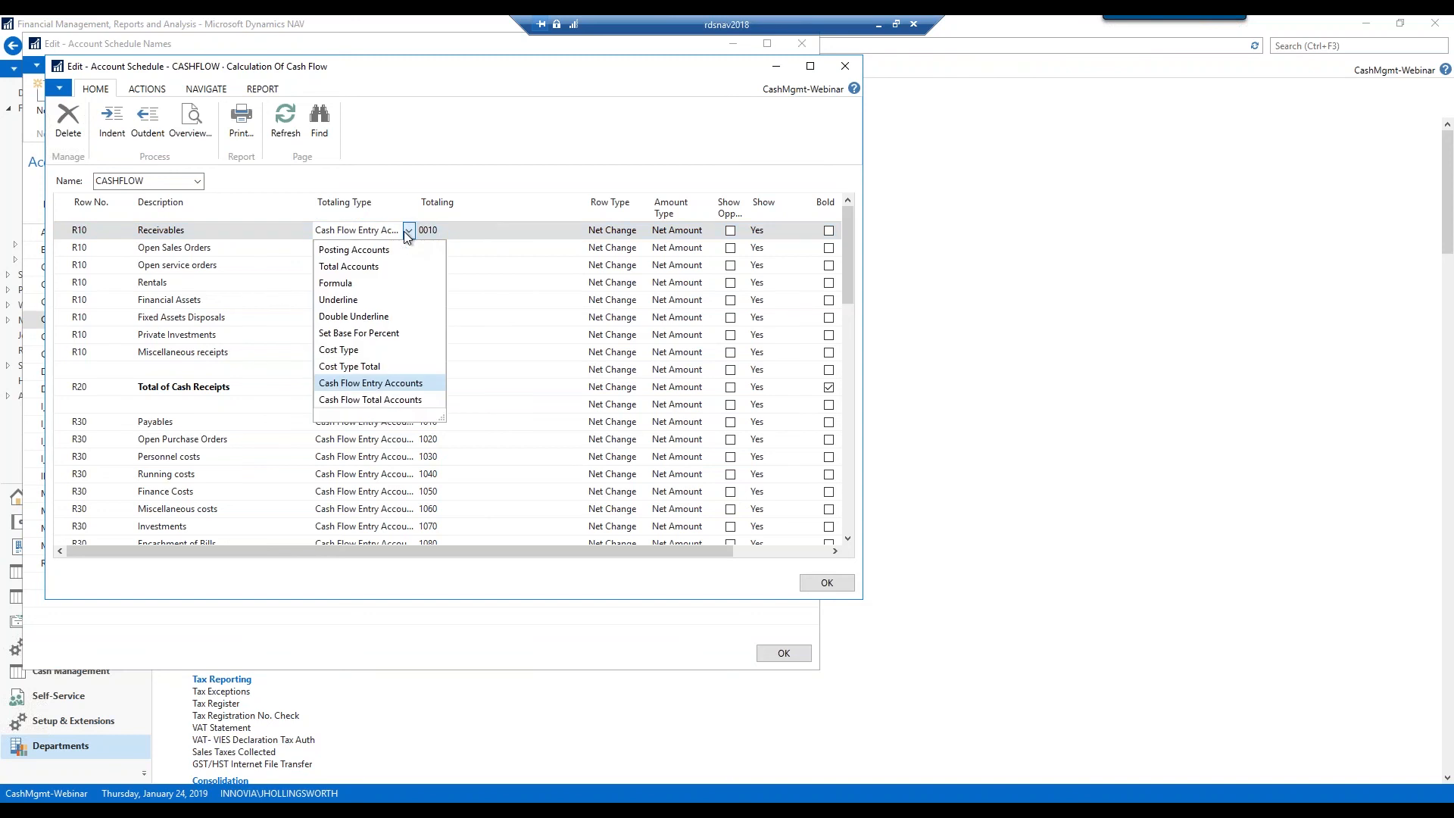
pyautogui.scroll(-2, 403, 231)
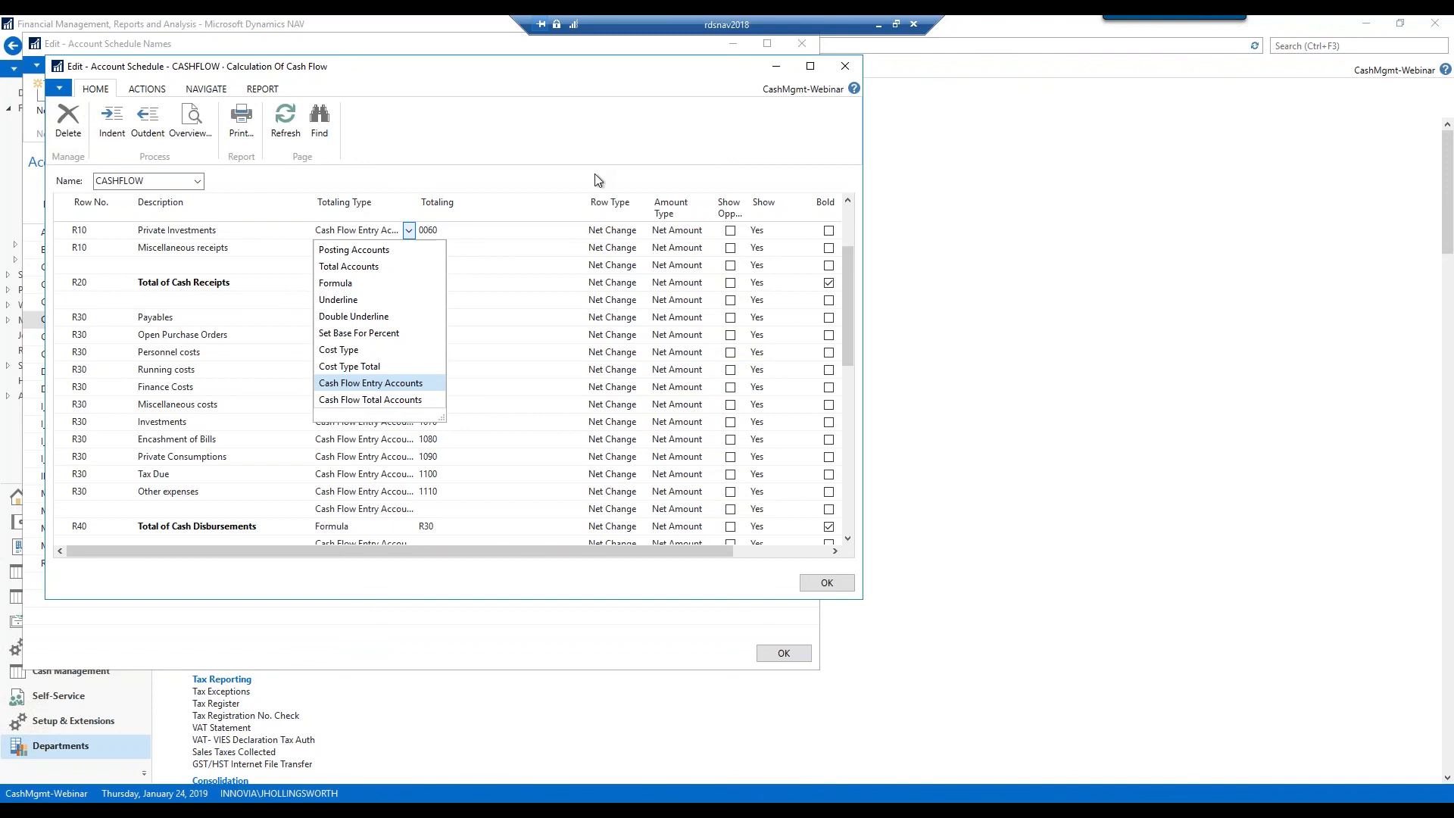
pyautogui.click(852, 70)
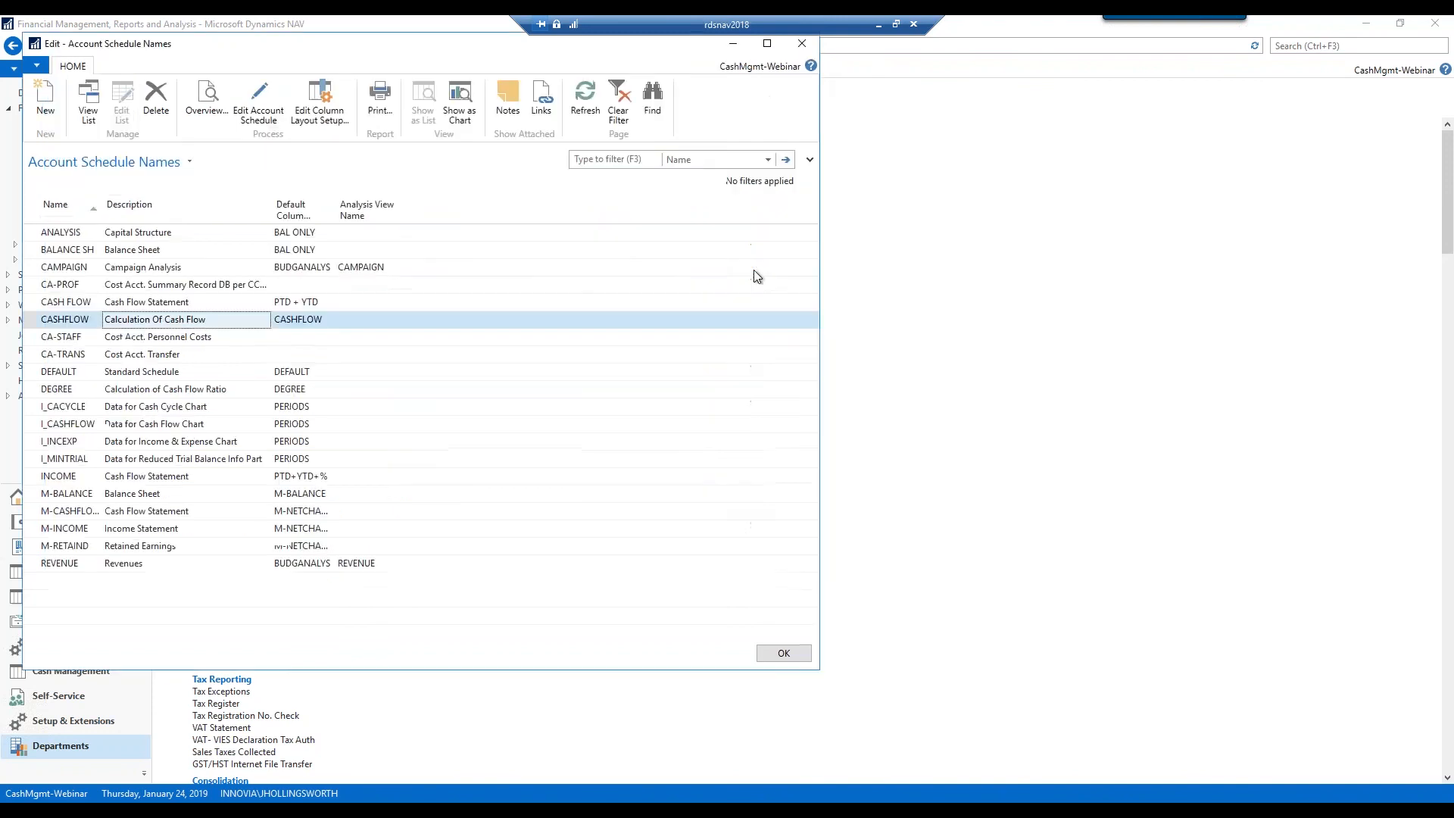
pyautogui.click(802, 43)
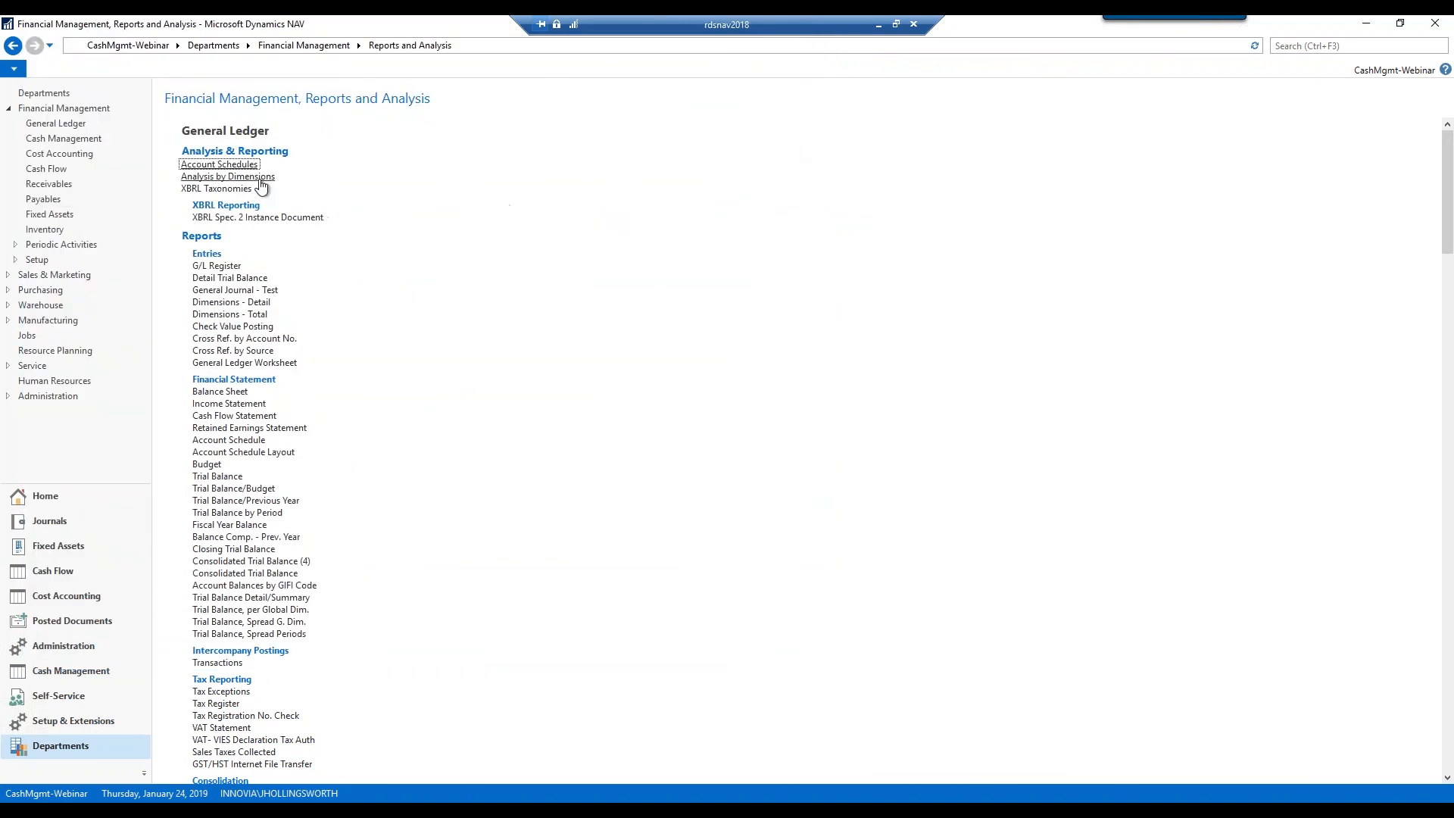
# Open the CASHFLOW analysis view card, confirm Cash Flow Account as the account source, and close it
pyautogui.click(227, 176)
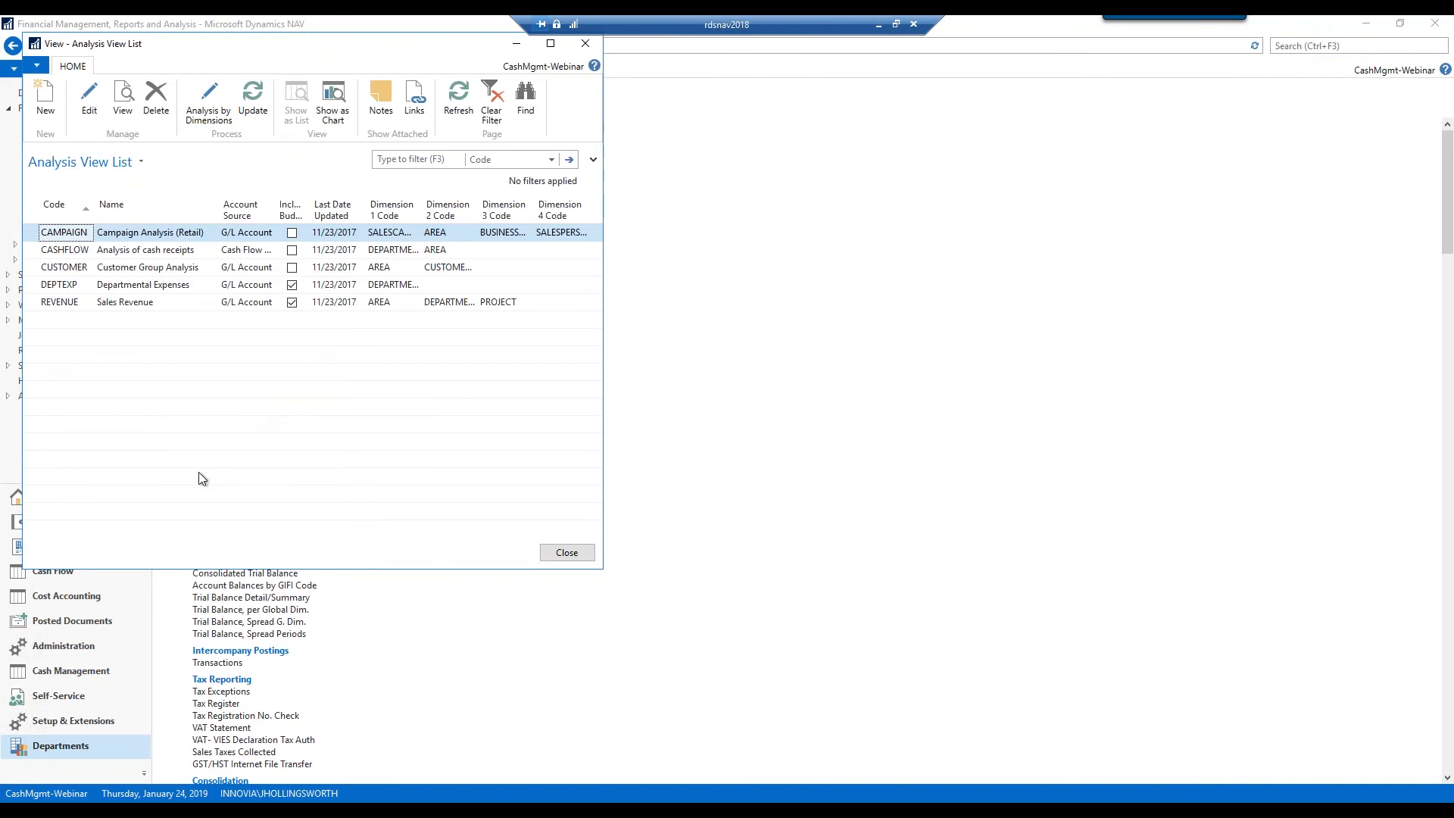
pyautogui.click(34, 255)
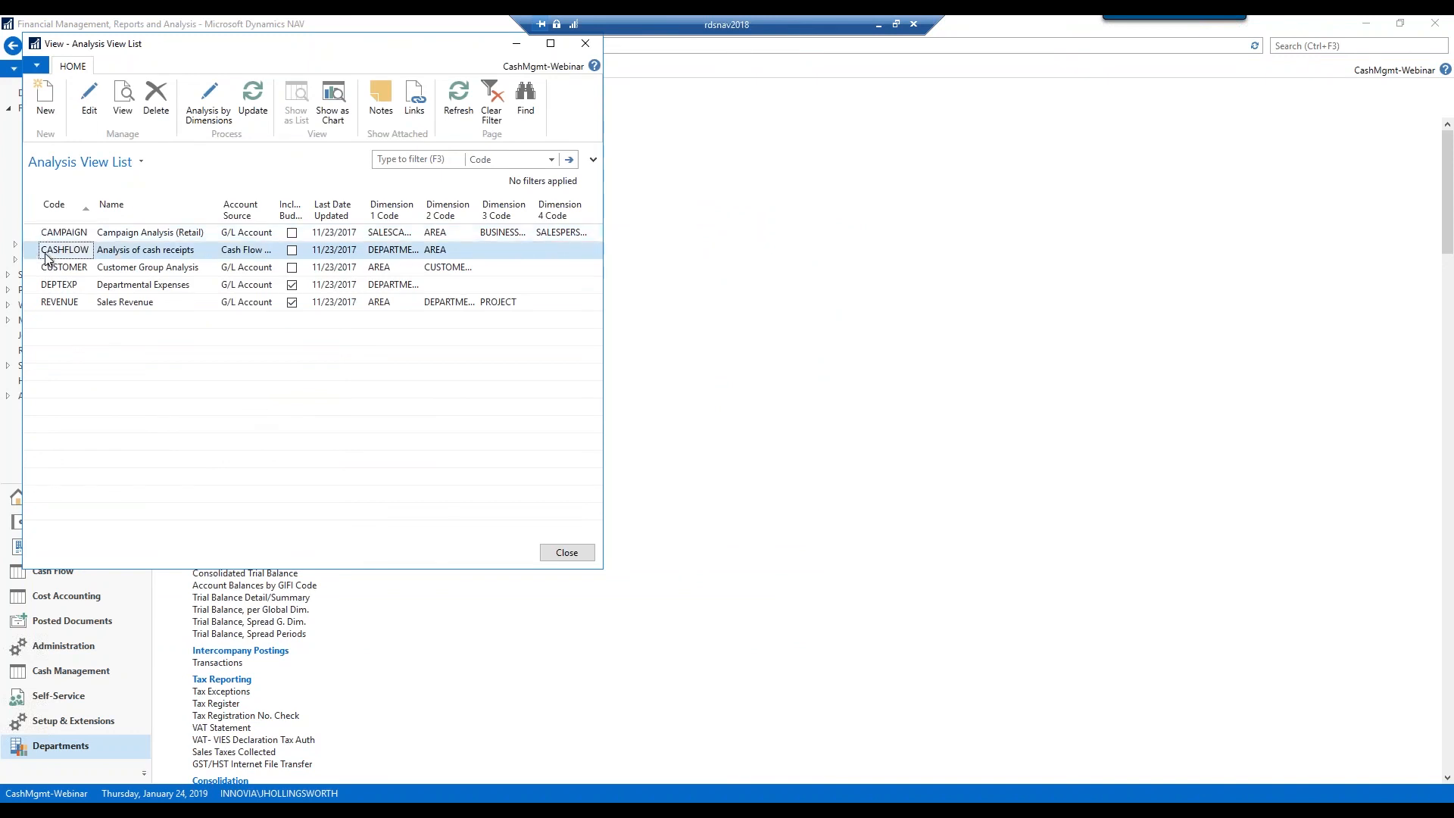
pyautogui.click(83, 102)
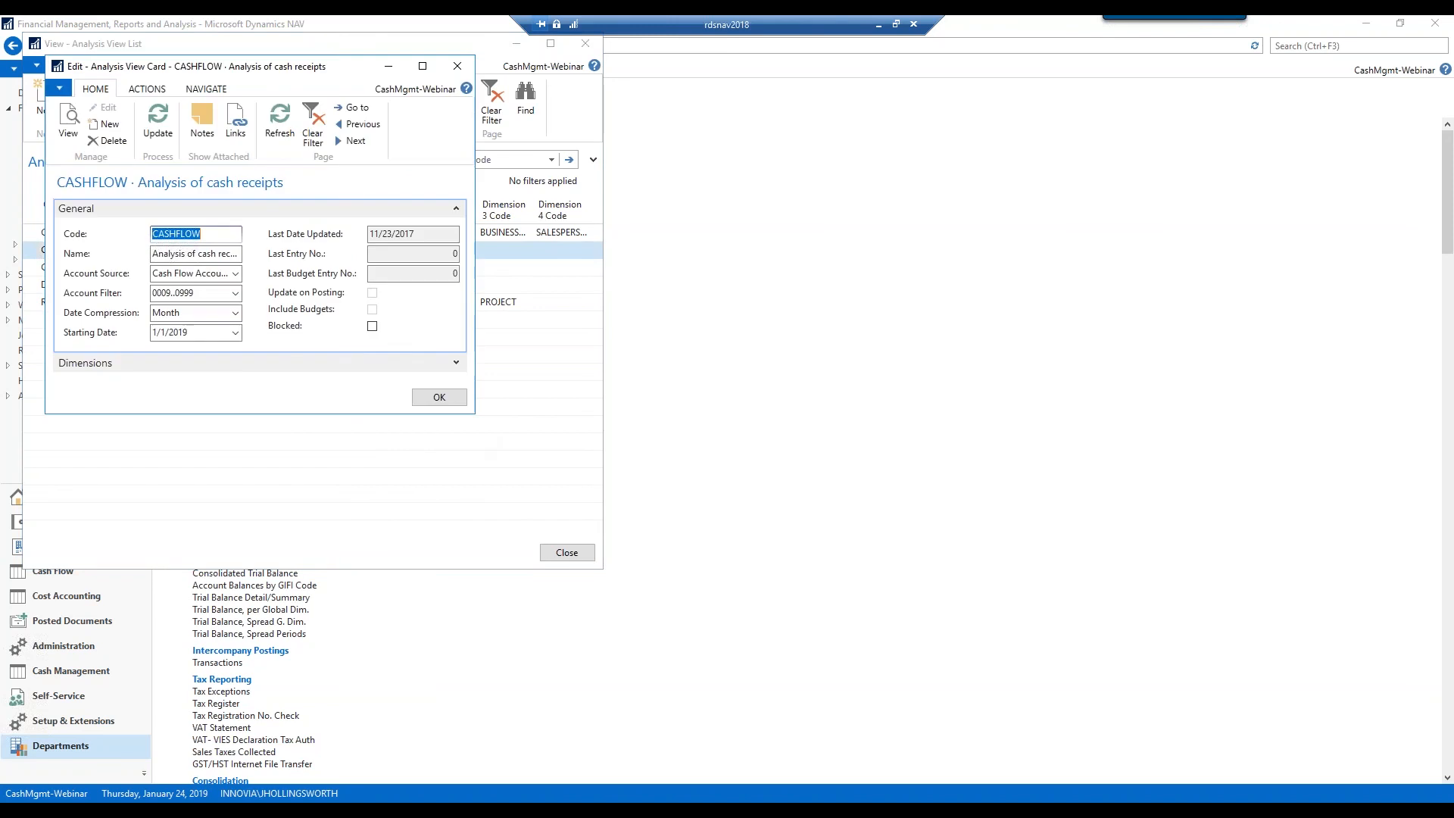
pyautogui.moveTo(472, 412); pyautogui.dragTo(724, 560)
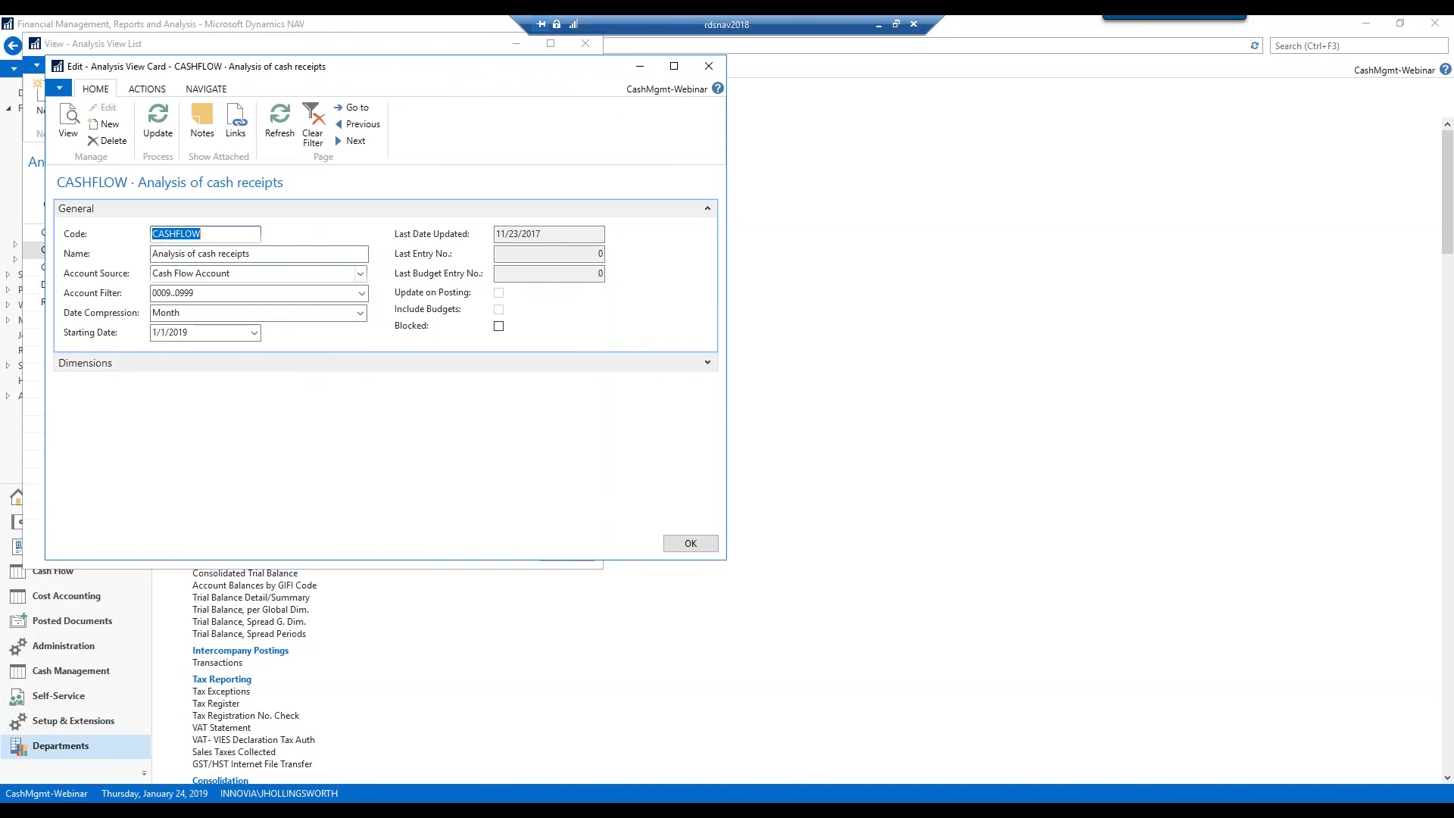
pyautogui.click(360, 273)
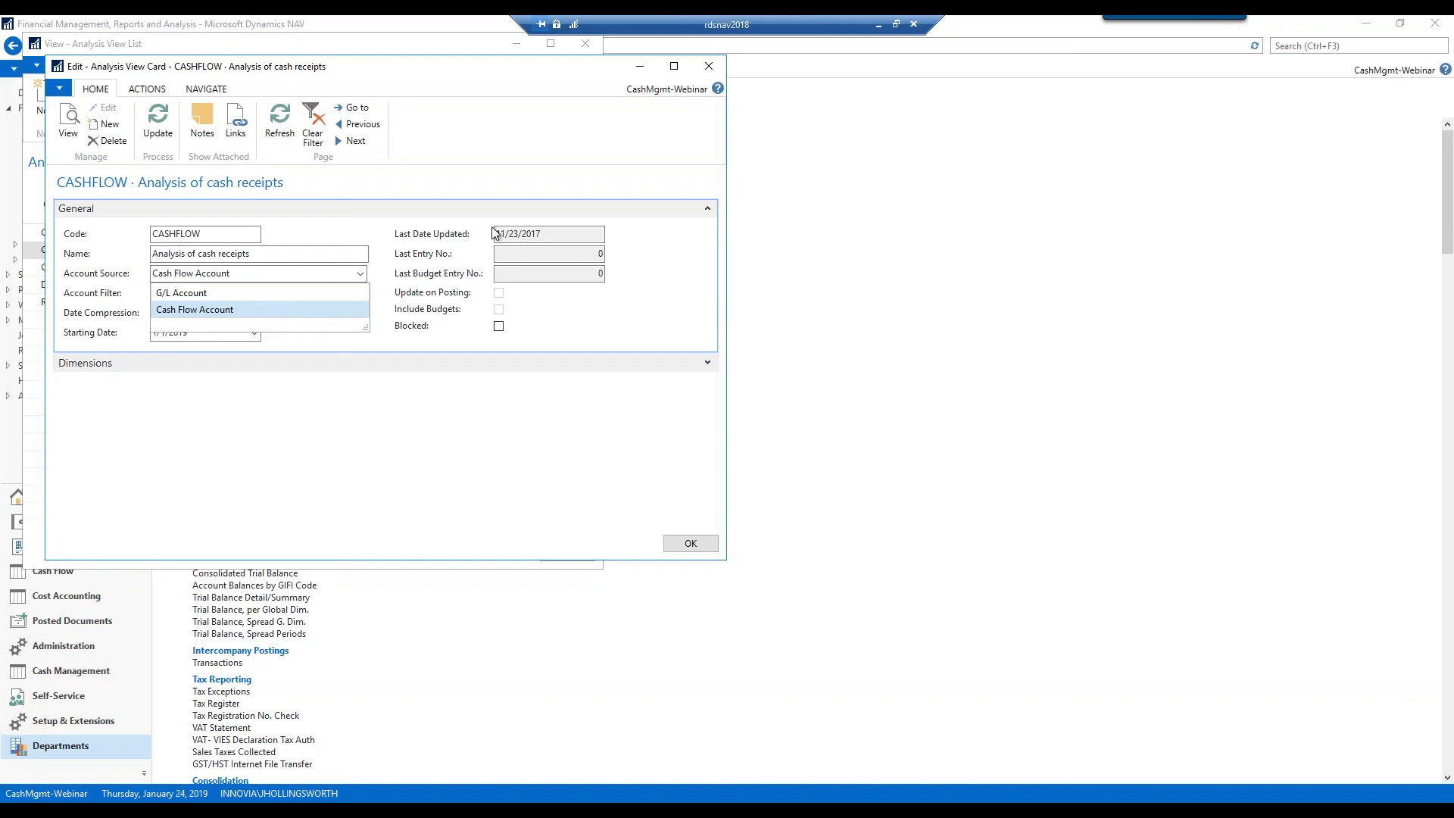
pyautogui.click(707, 69)
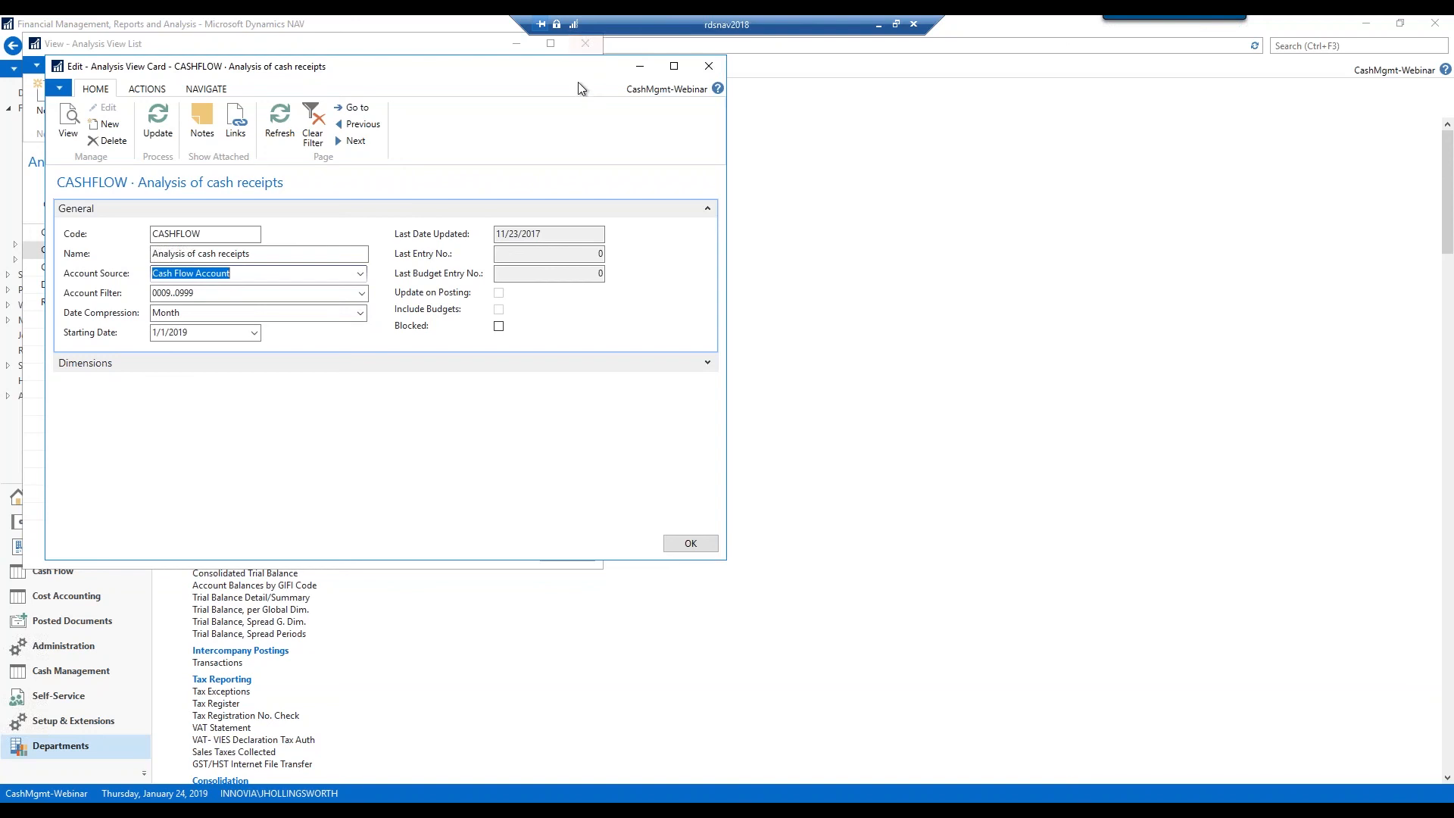
pyautogui.click(709, 66)
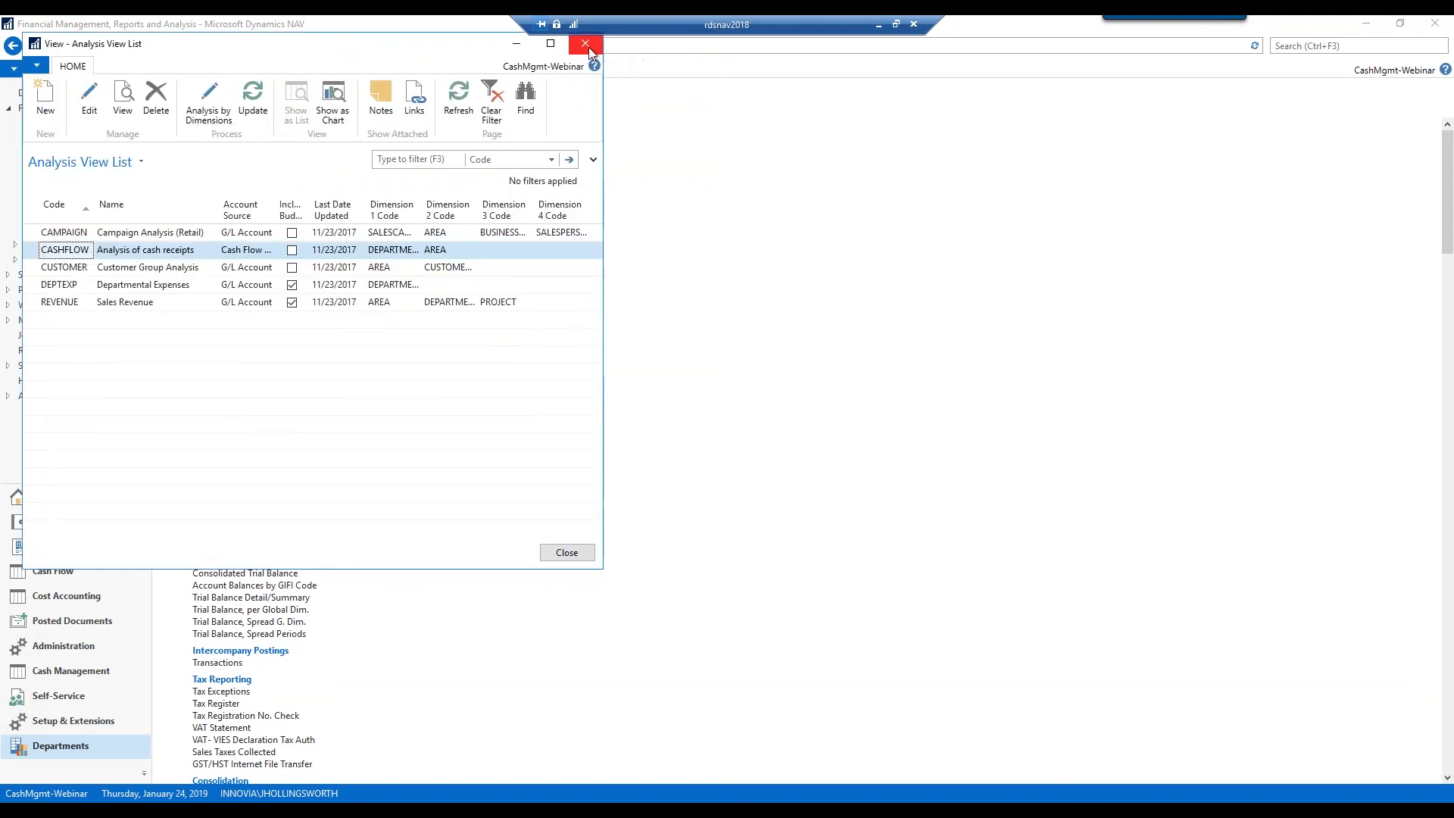
pyautogui.click(586, 44)
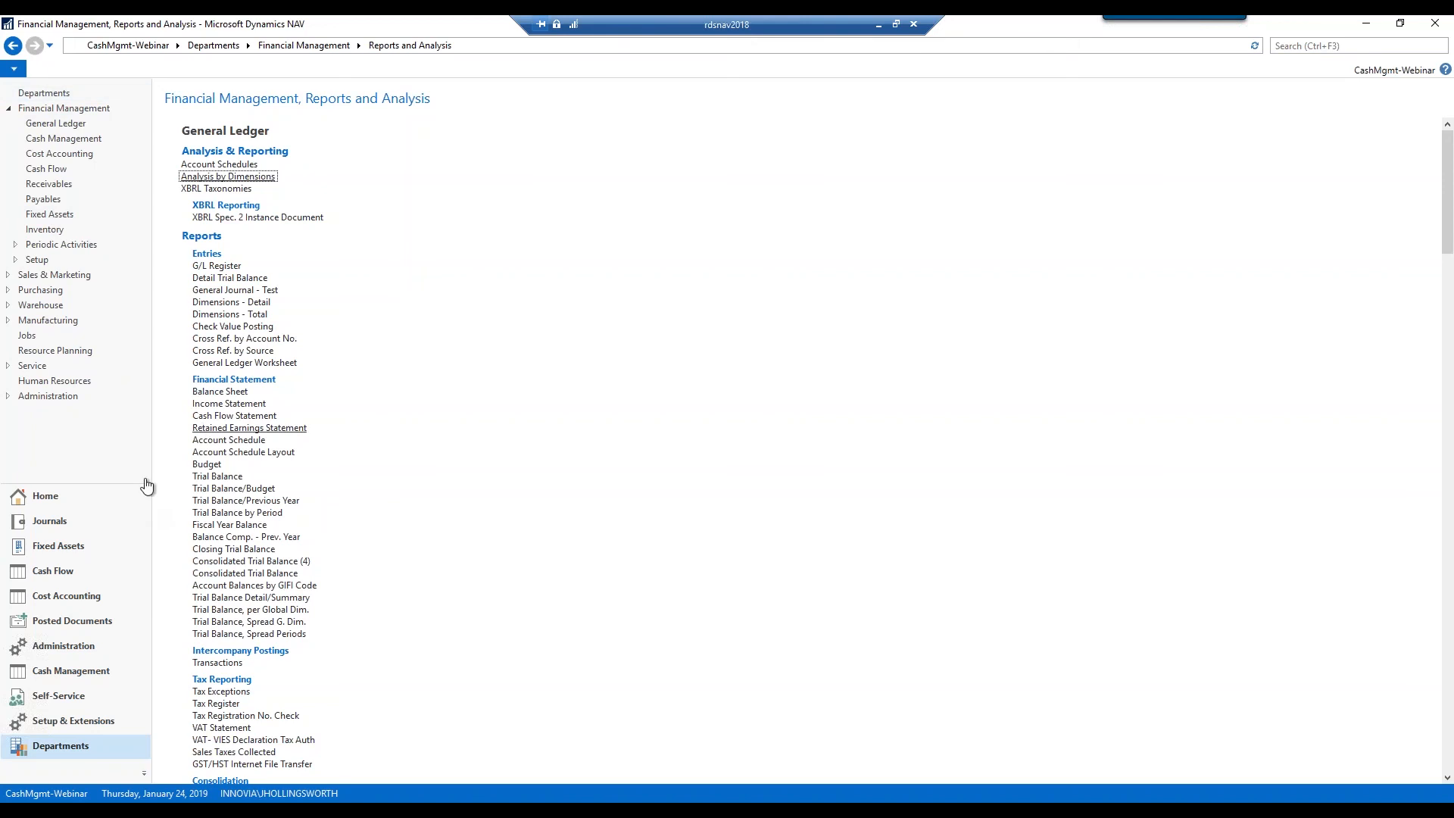
# Go back to the Accountant home page and drag the divider to widen the Cash Flow Forecast chart
pyautogui.click(84, 495)
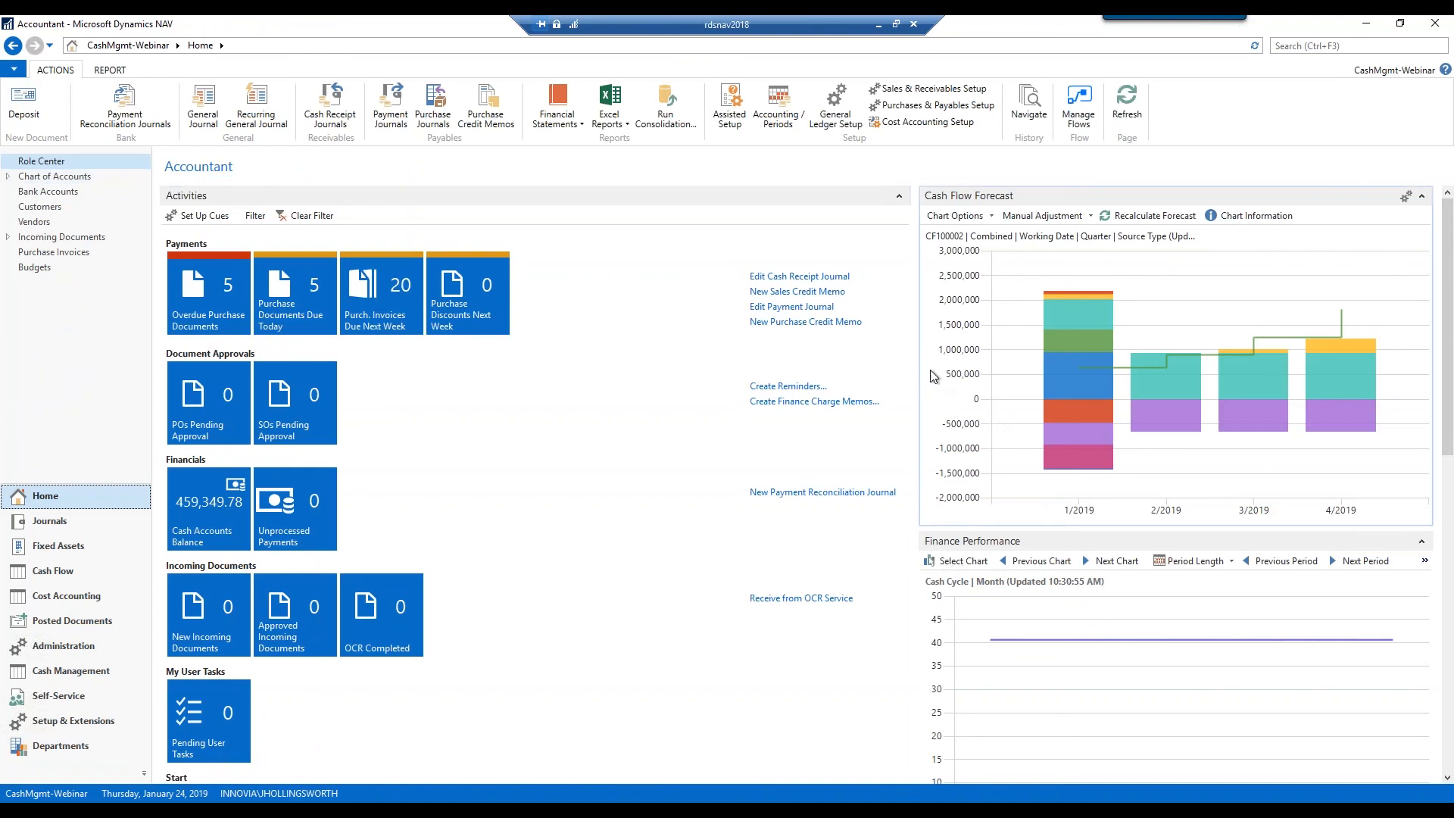
pyautogui.moveTo(728, 367); pyautogui.dragTo(654, 367)
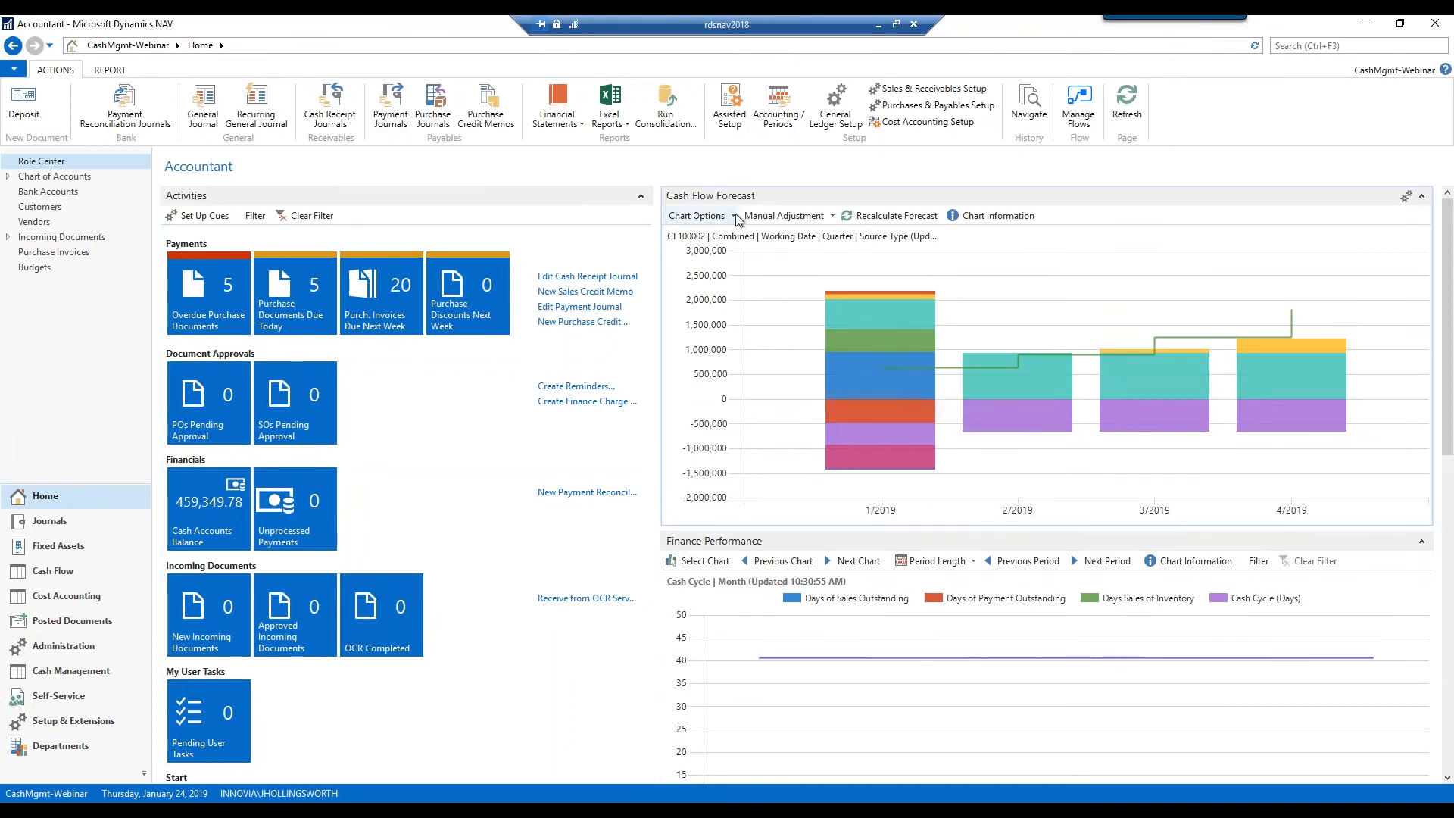
pyautogui.click(733, 217)
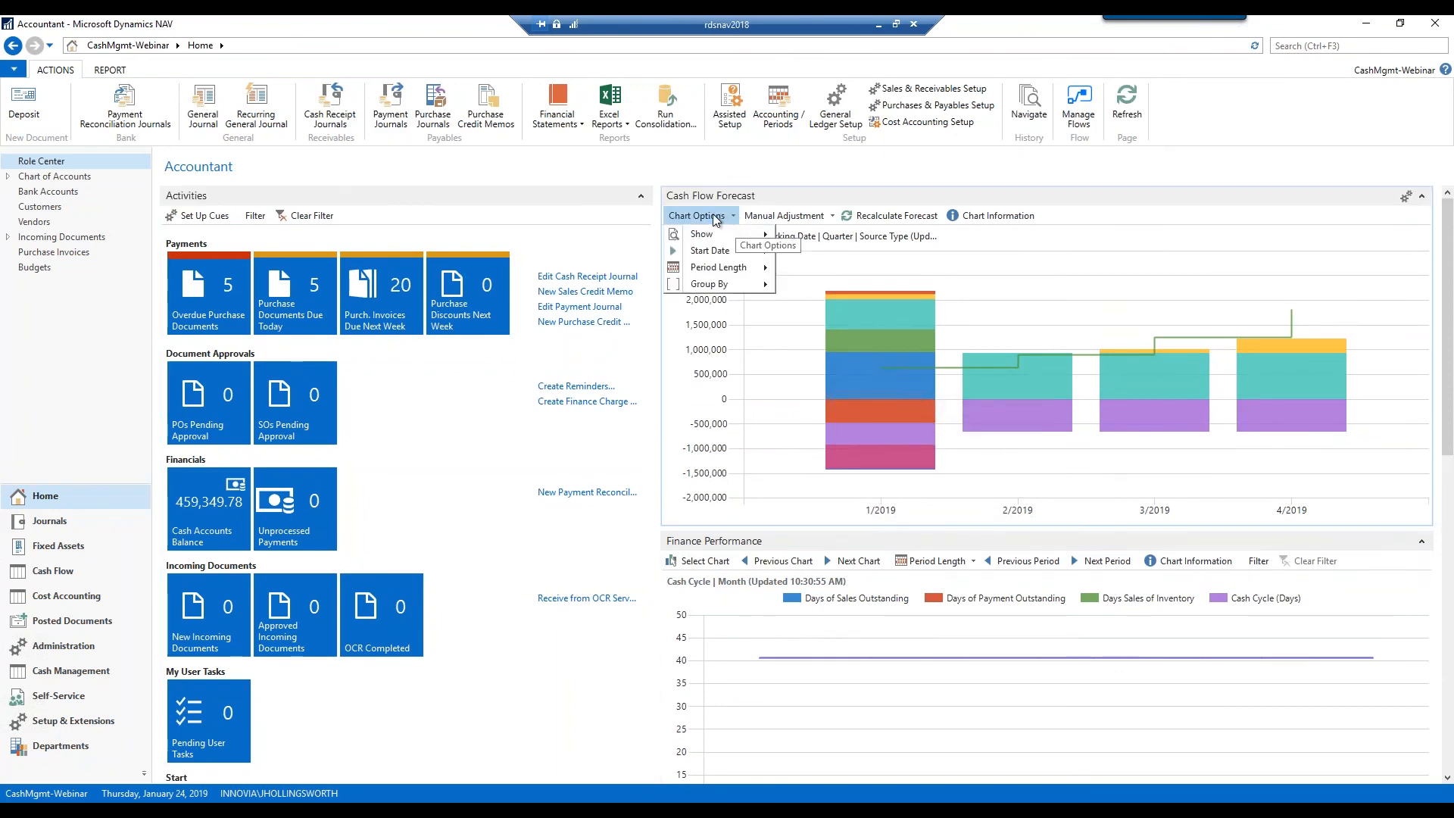
pyautogui.moveTo(713, 240)
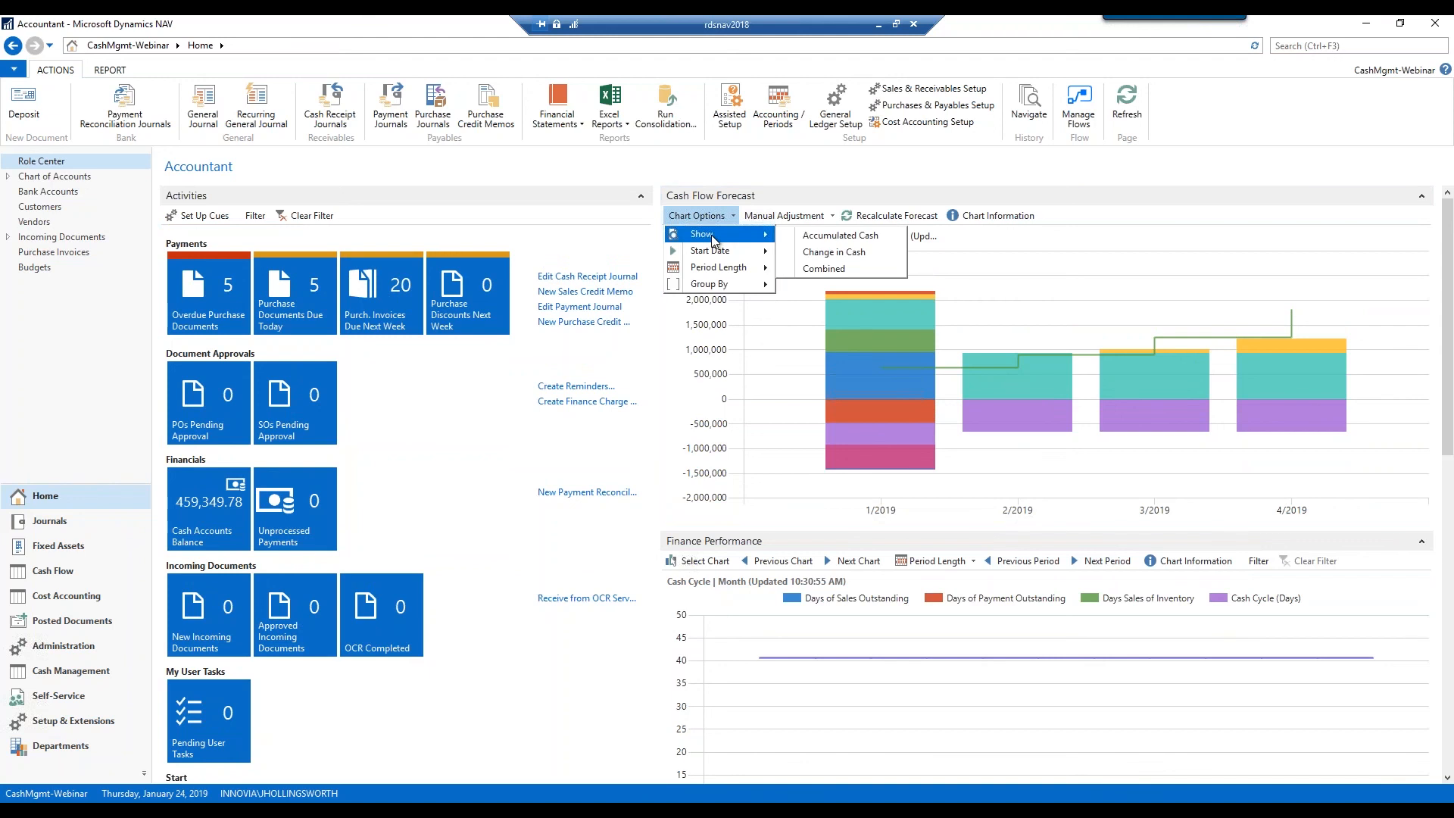
pyautogui.moveTo(718, 254)
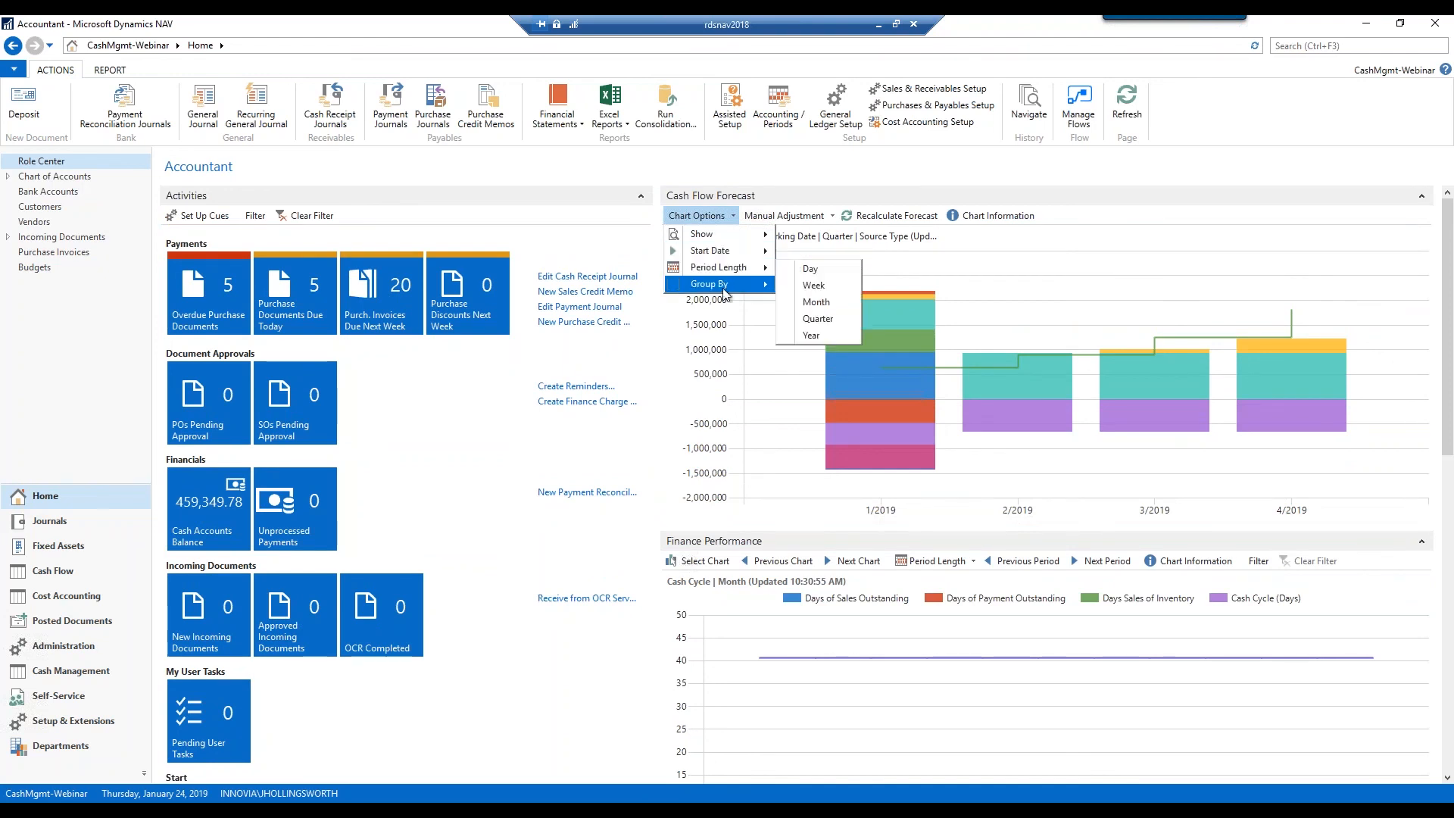
pyautogui.moveTo(724, 293)
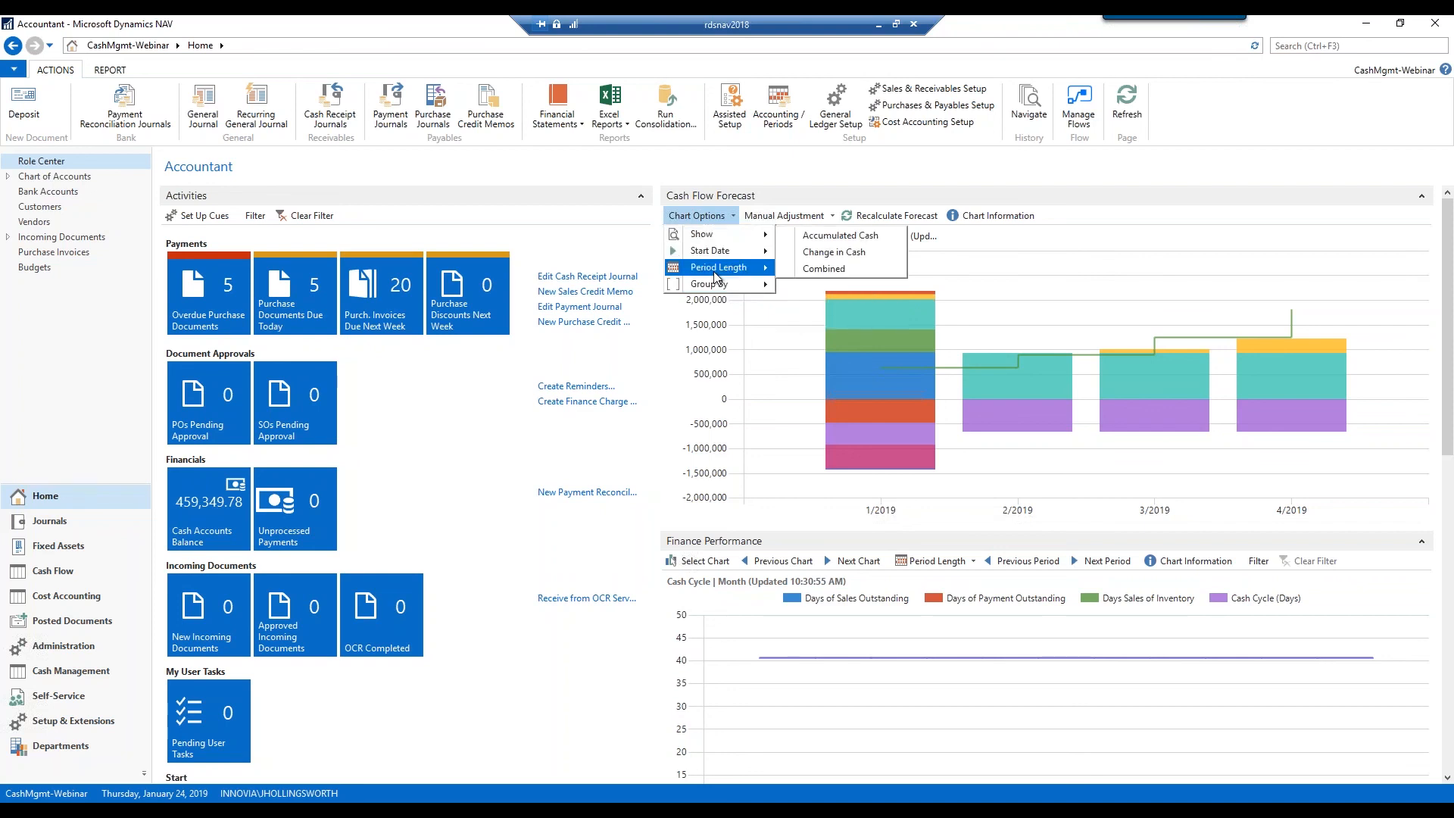
pyautogui.click(908, 219)
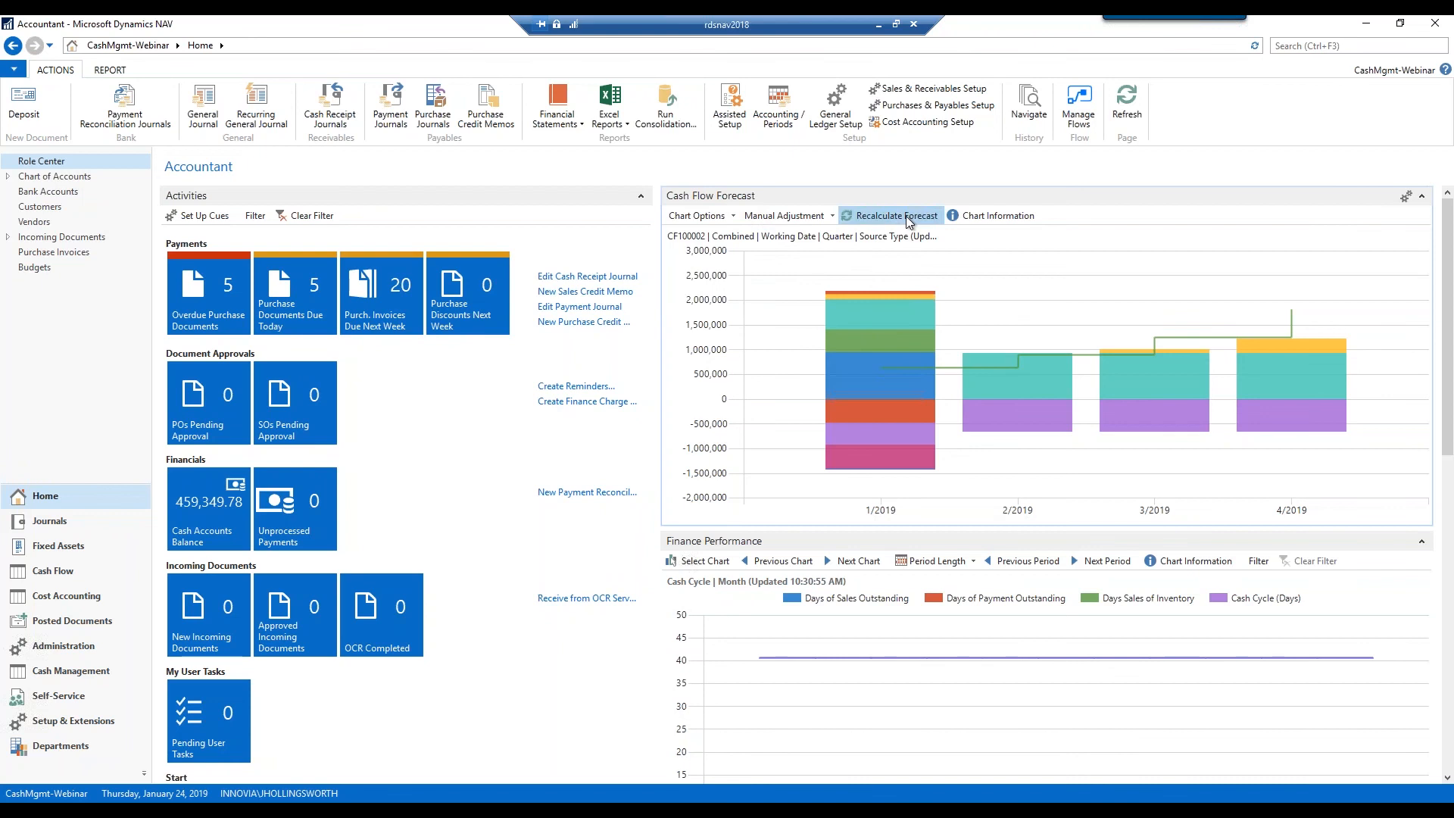
# Recalculate and confirm the forecast, then drill into the 1/2019 Payables bar segment's entries
pyautogui.click(908, 219)
pyautogui.press('Return')
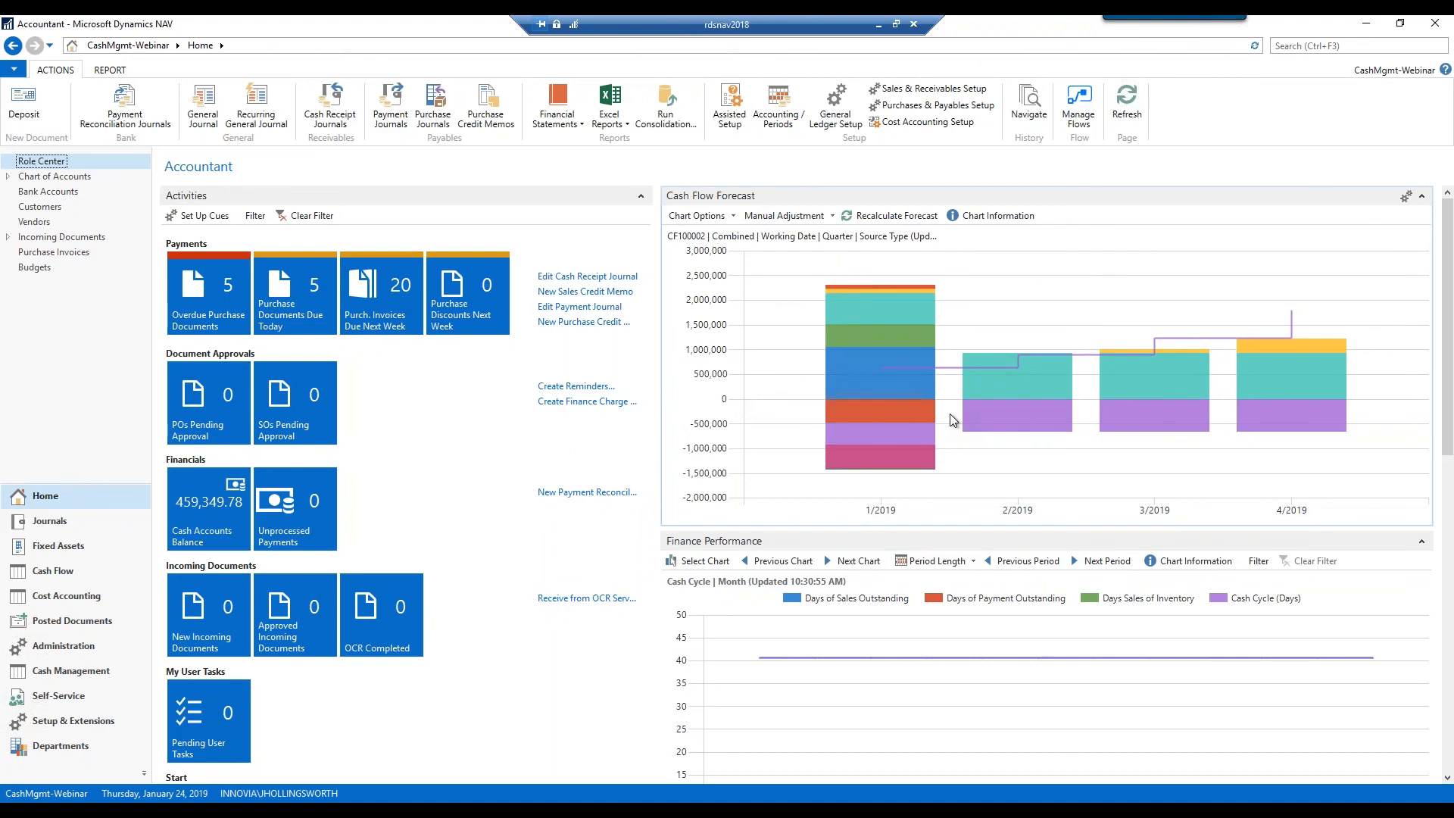
pyautogui.moveTo(863, 466)
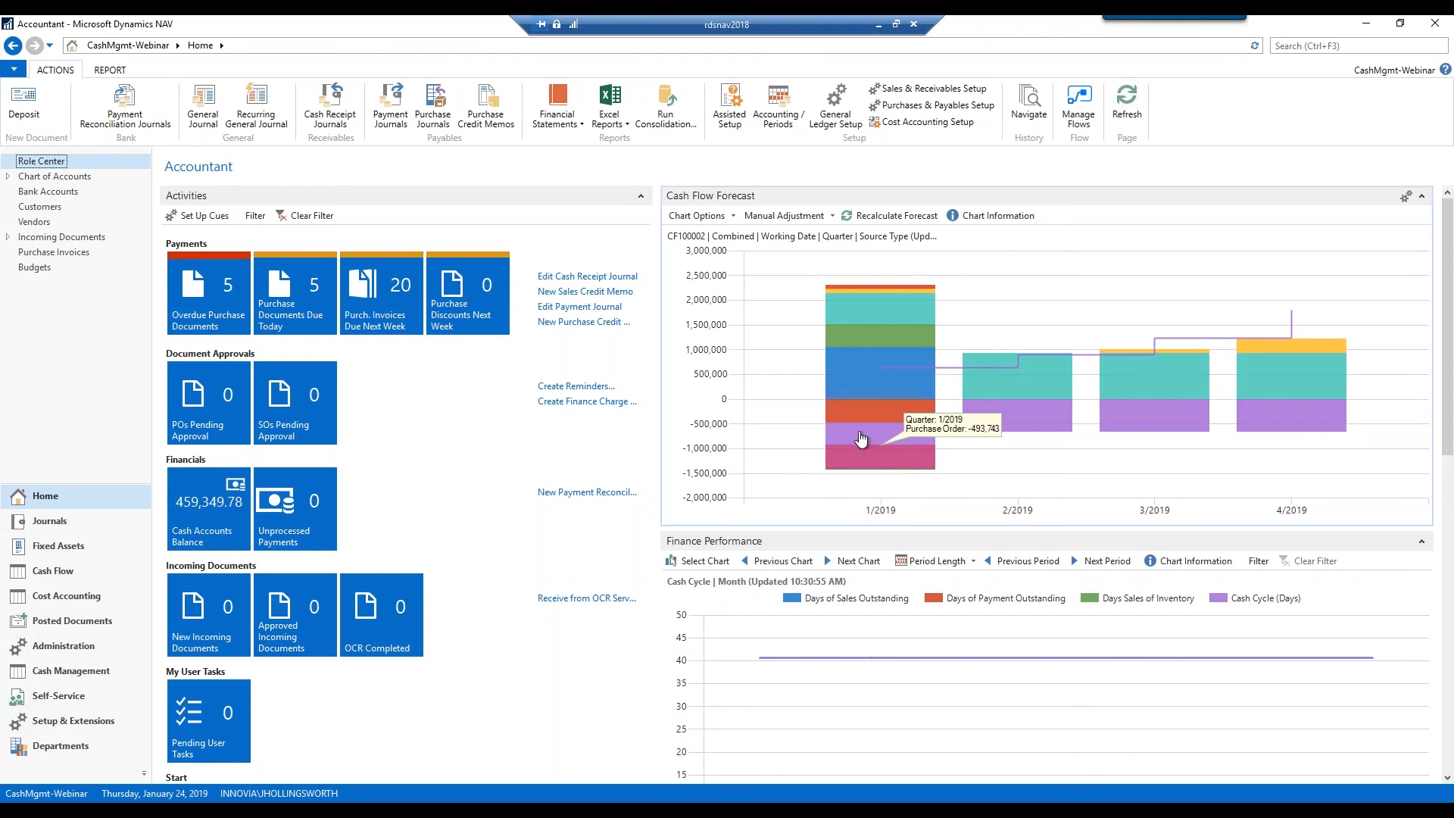
pyautogui.moveTo(860, 439)
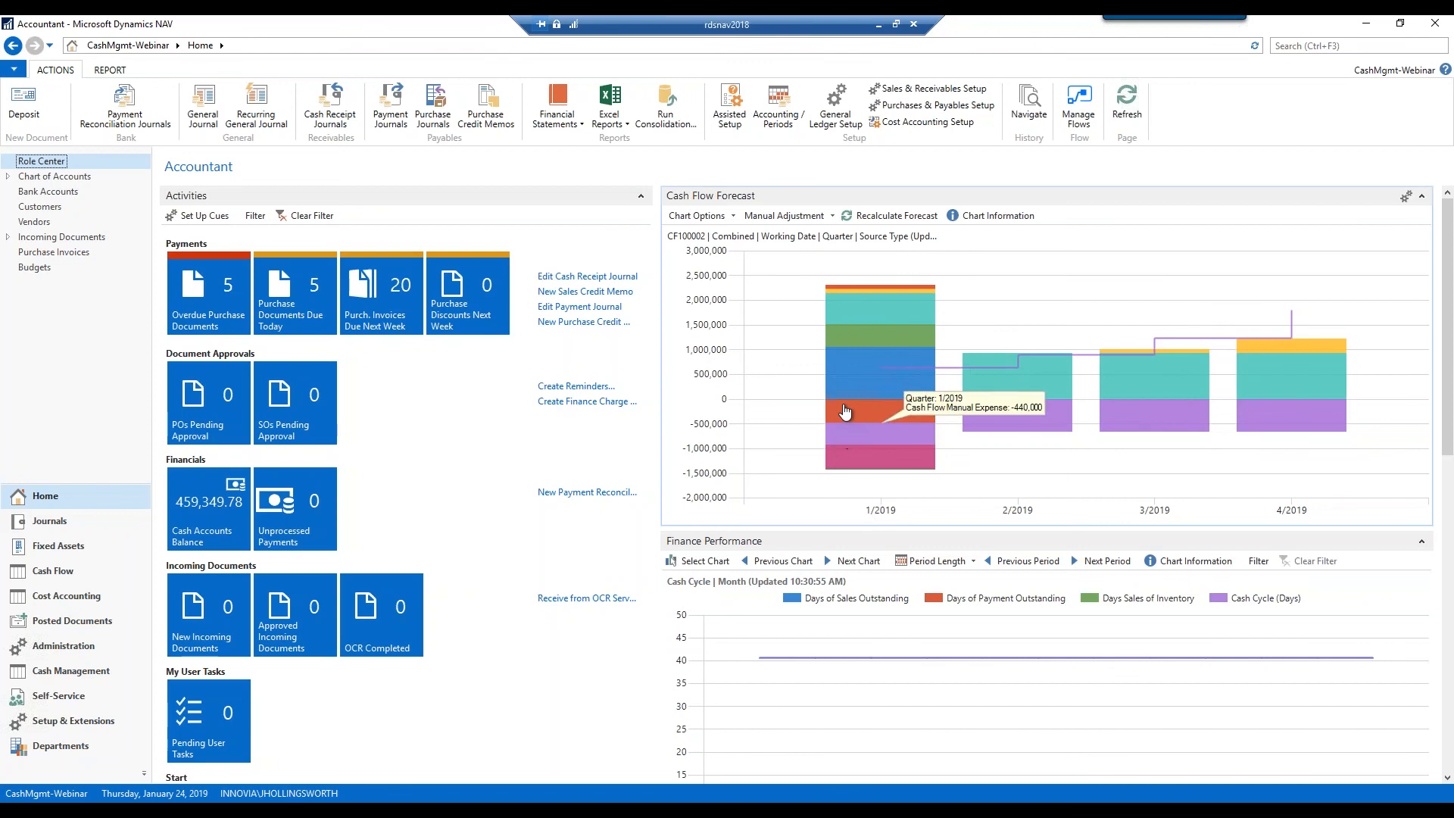
pyautogui.click(845, 411)
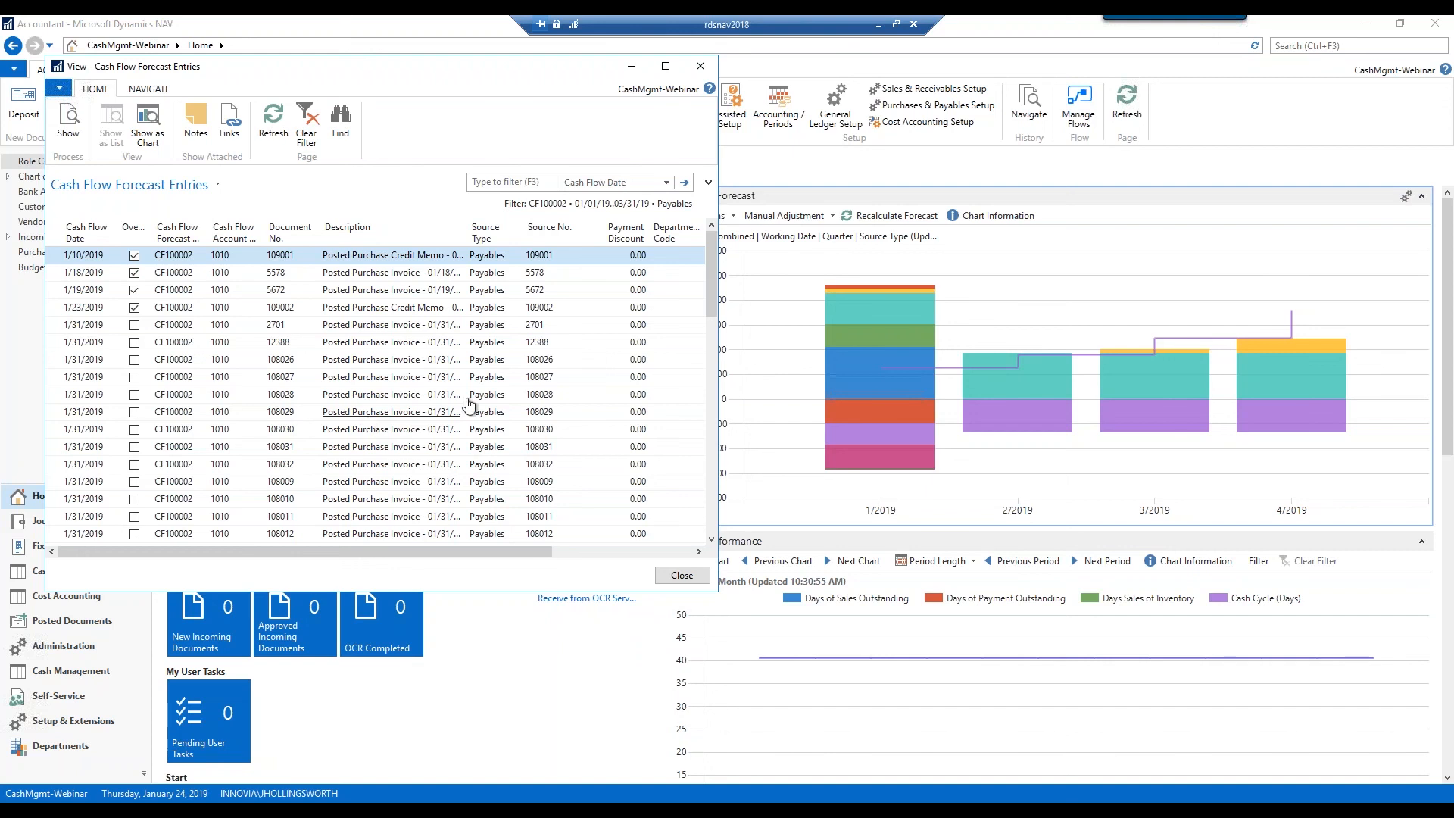
# Close the Q1 2019 Payables Cash Flow Forecast Entries list
pyautogui.click(700, 66)
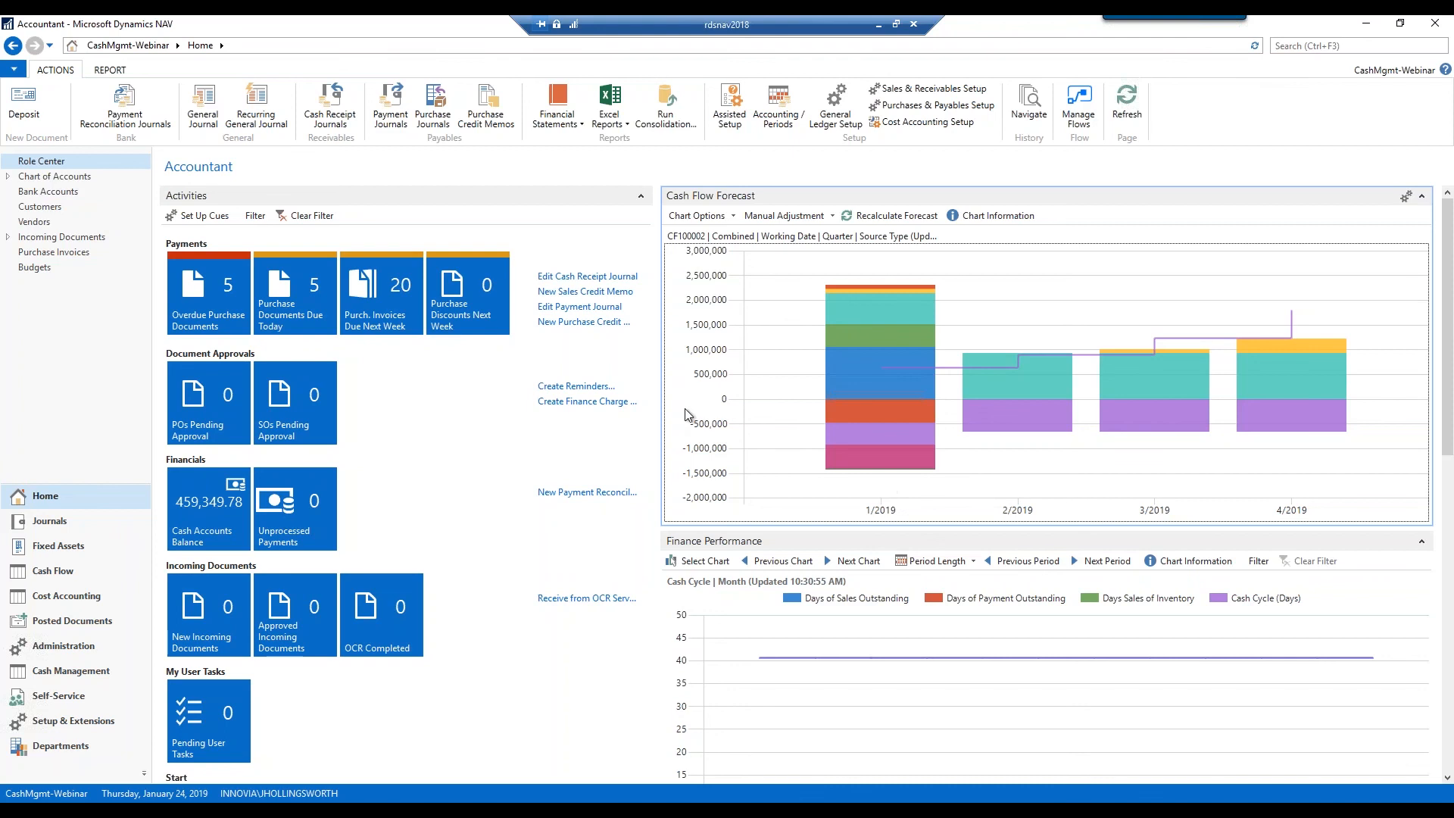
# In Assisted Setup, widen the window and Name column, then start 'Set up cash flow forecast'
pyautogui.click(738, 134)
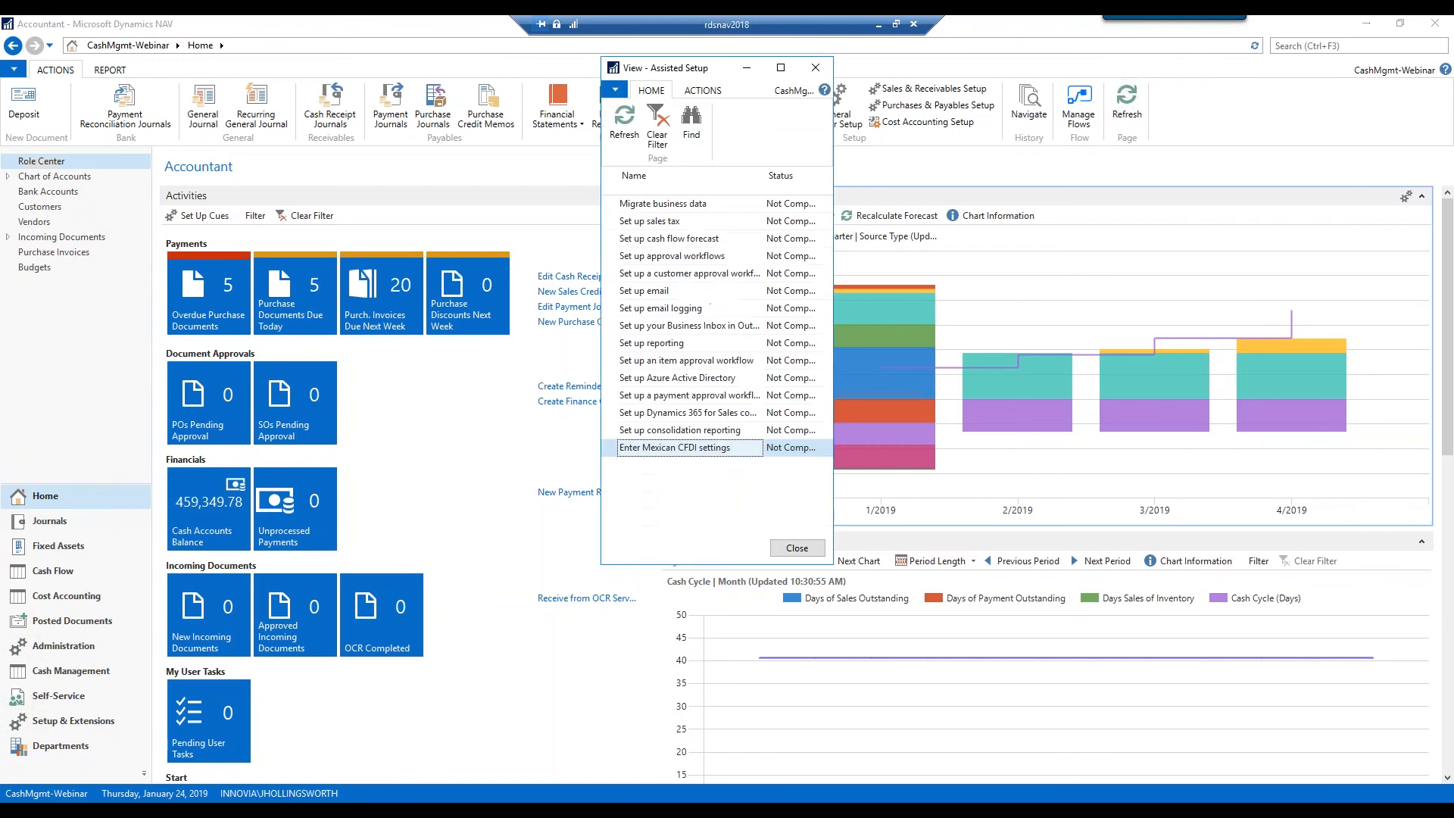
pyautogui.moveTo(484, 320); pyautogui.dragTo(384, 320)
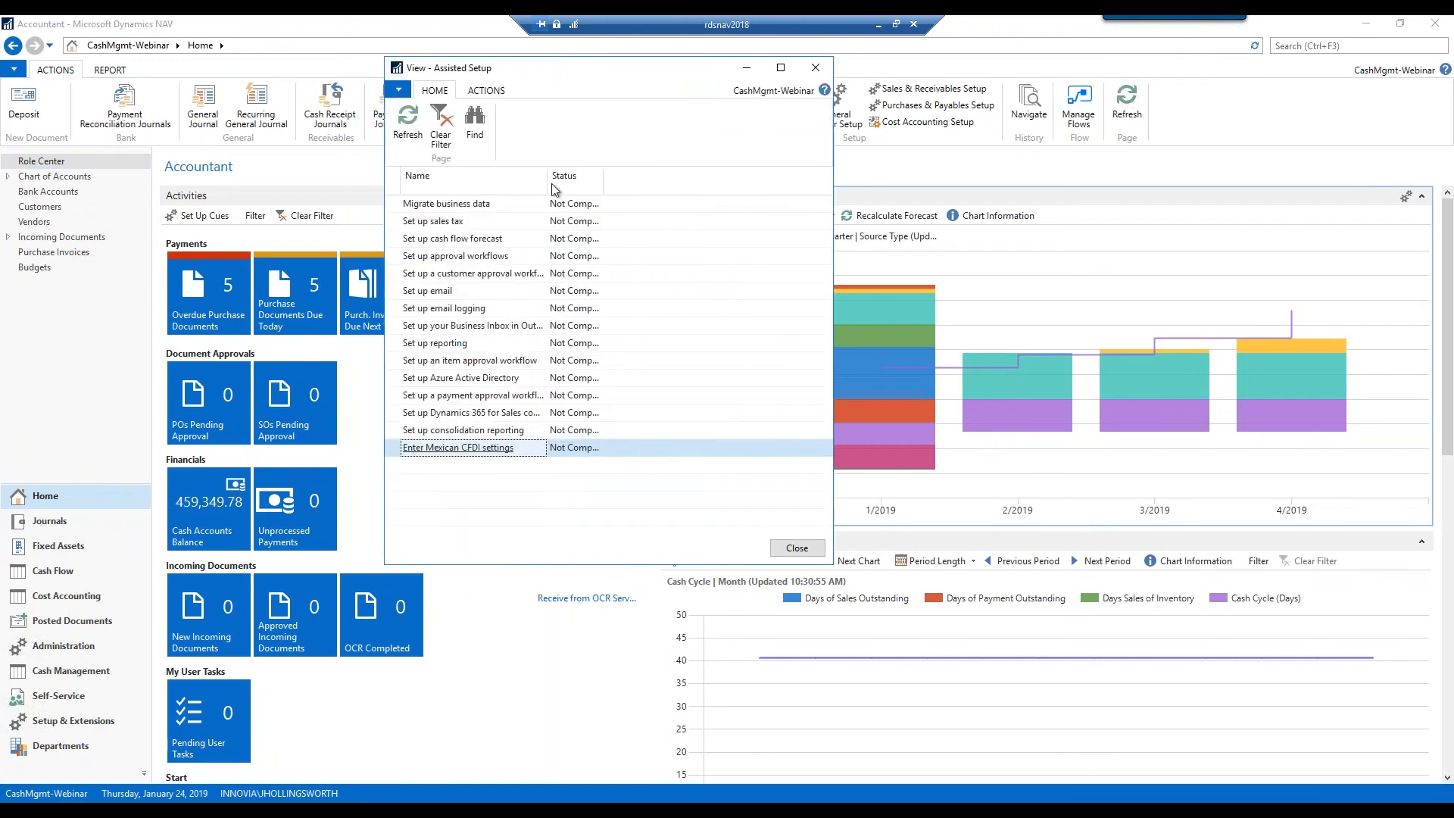
pyautogui.moveTo(547, 182); pyautogui.dragTo(613, 199)
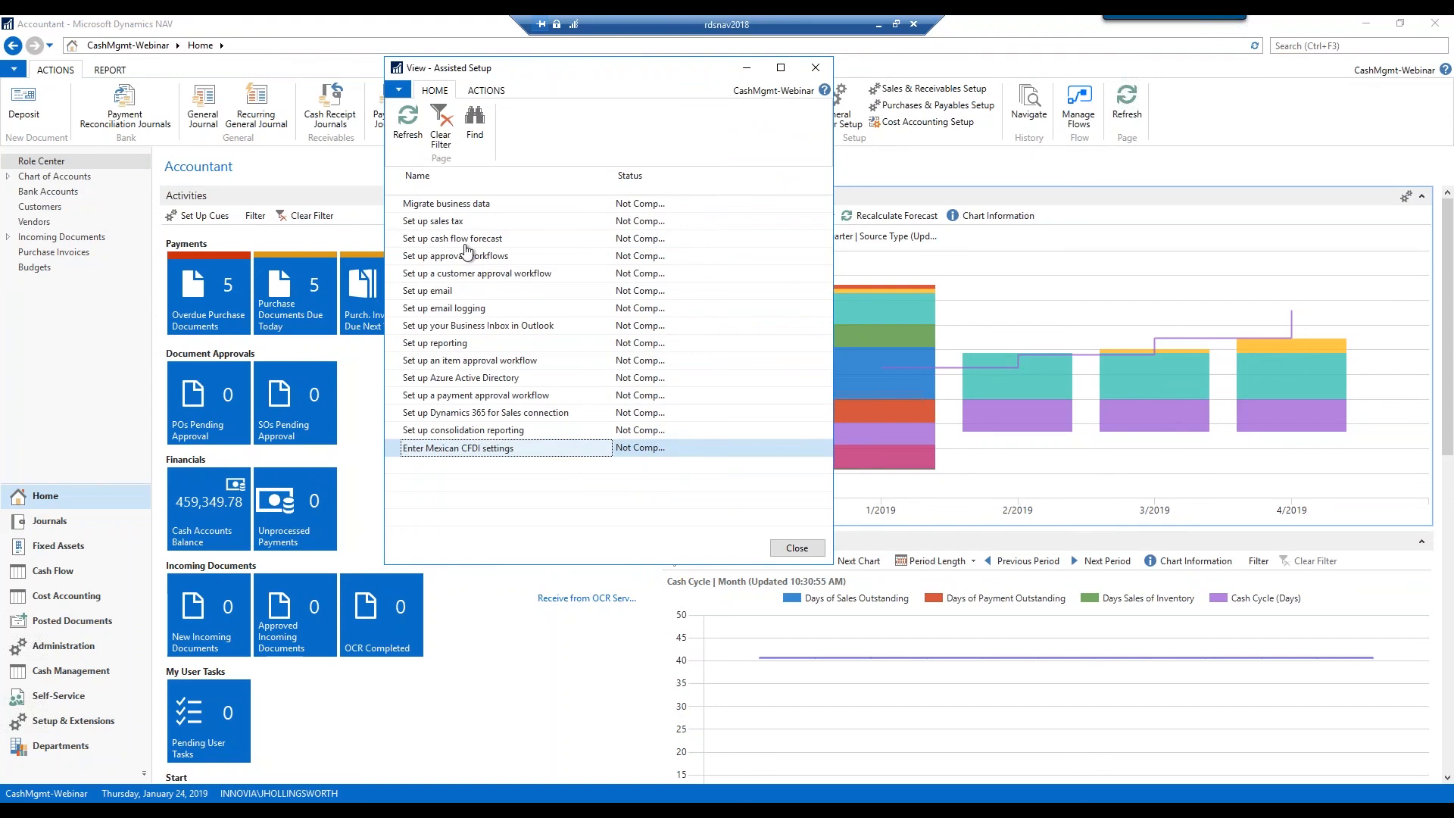
pyautogui.click(460, 242)
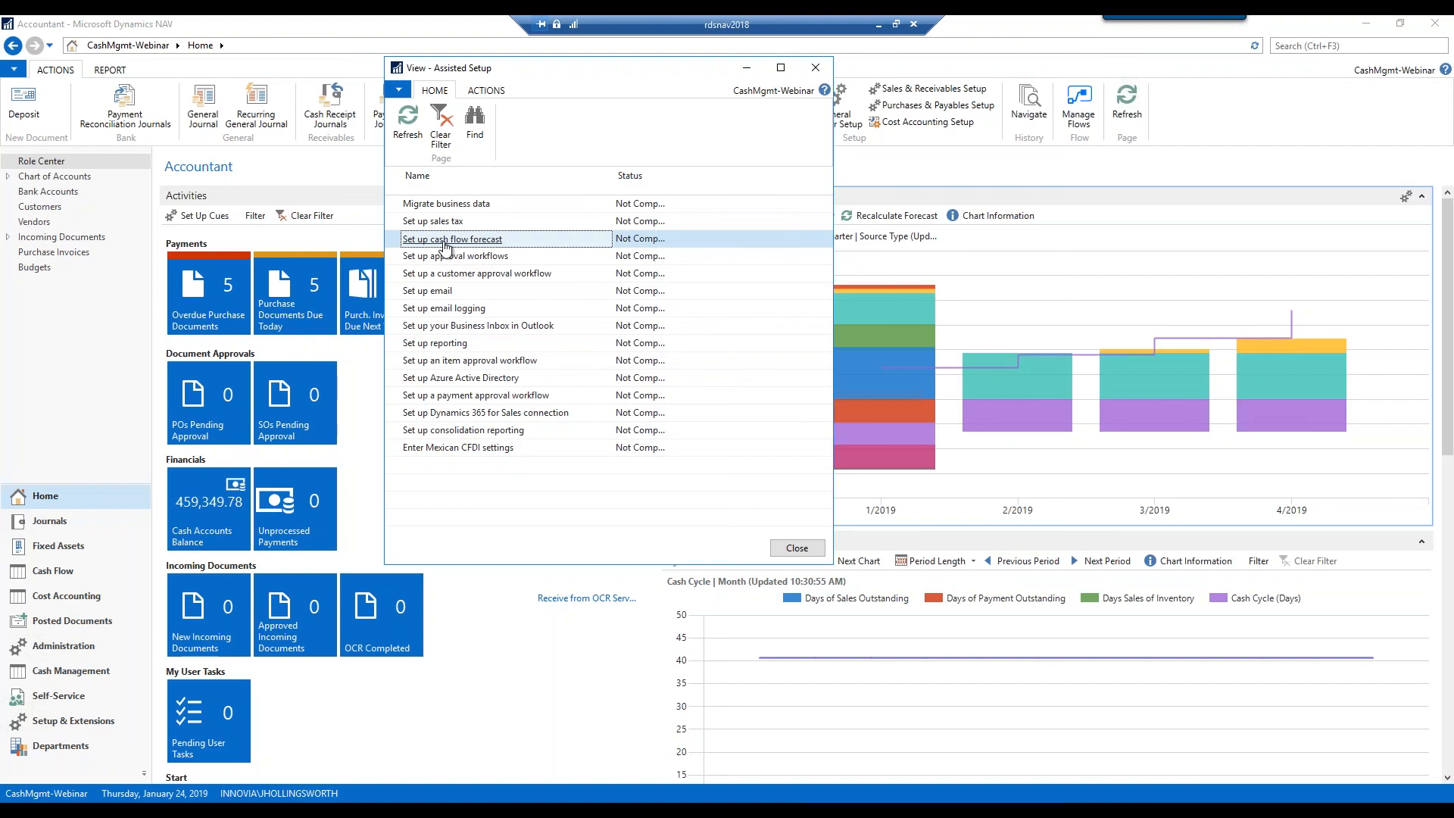
pyautogui.click(501, 91)
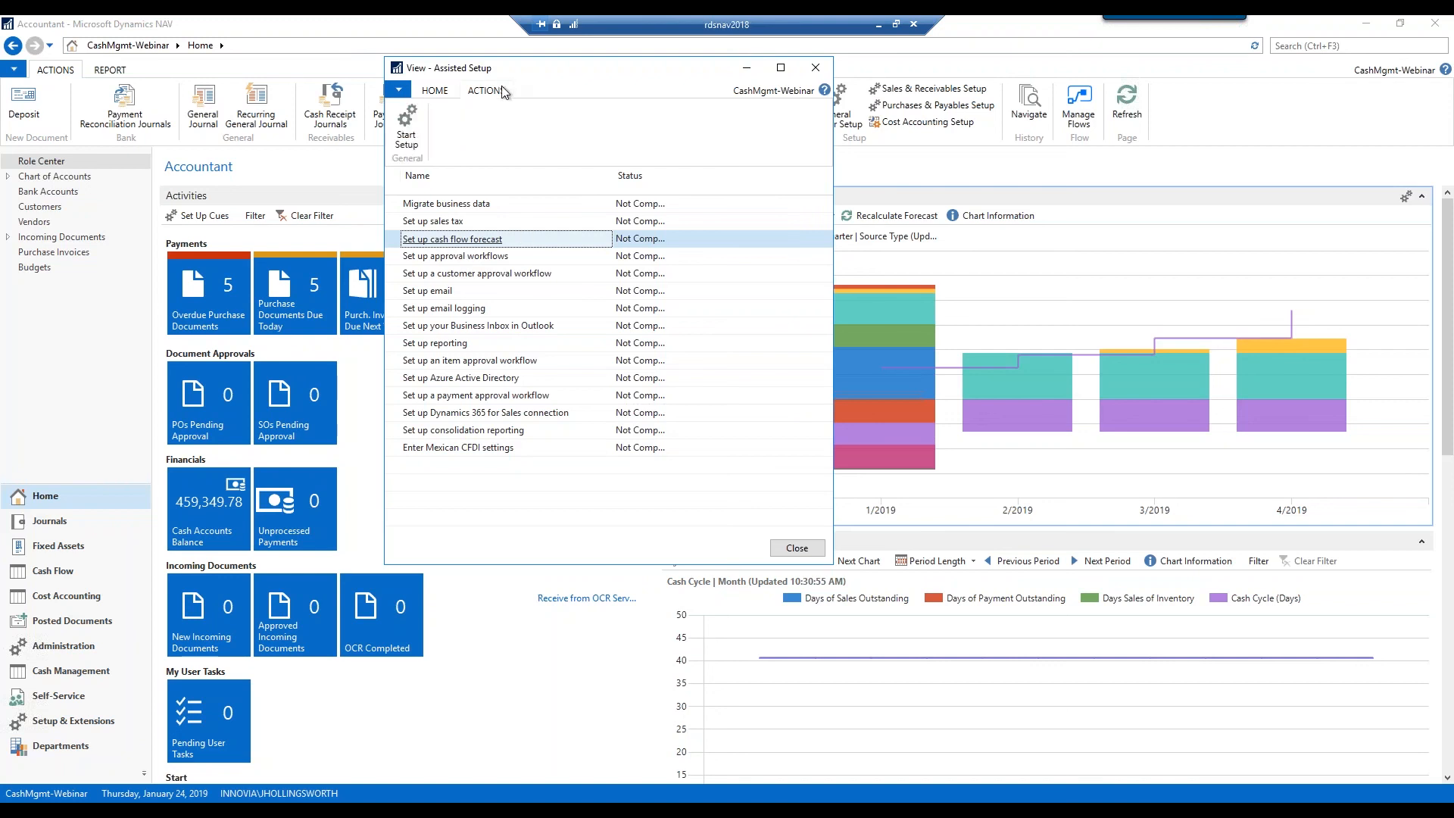
pyautogui.click(420, 150)
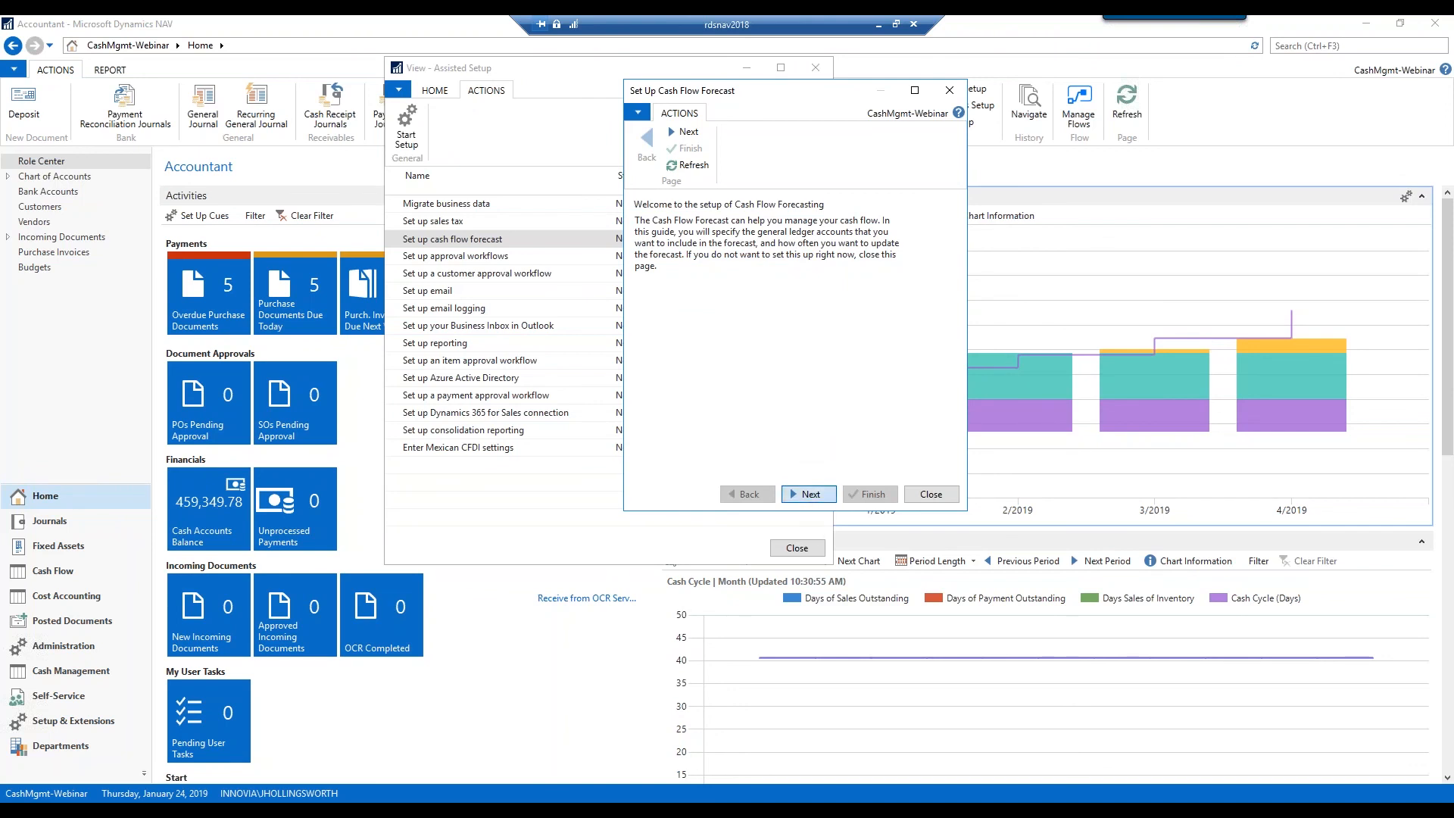
# Replace the existing cash flow setup with accounts 11100..11700, Daily updates and Cortana Intelligence off
pyautogui.click(808, 495)
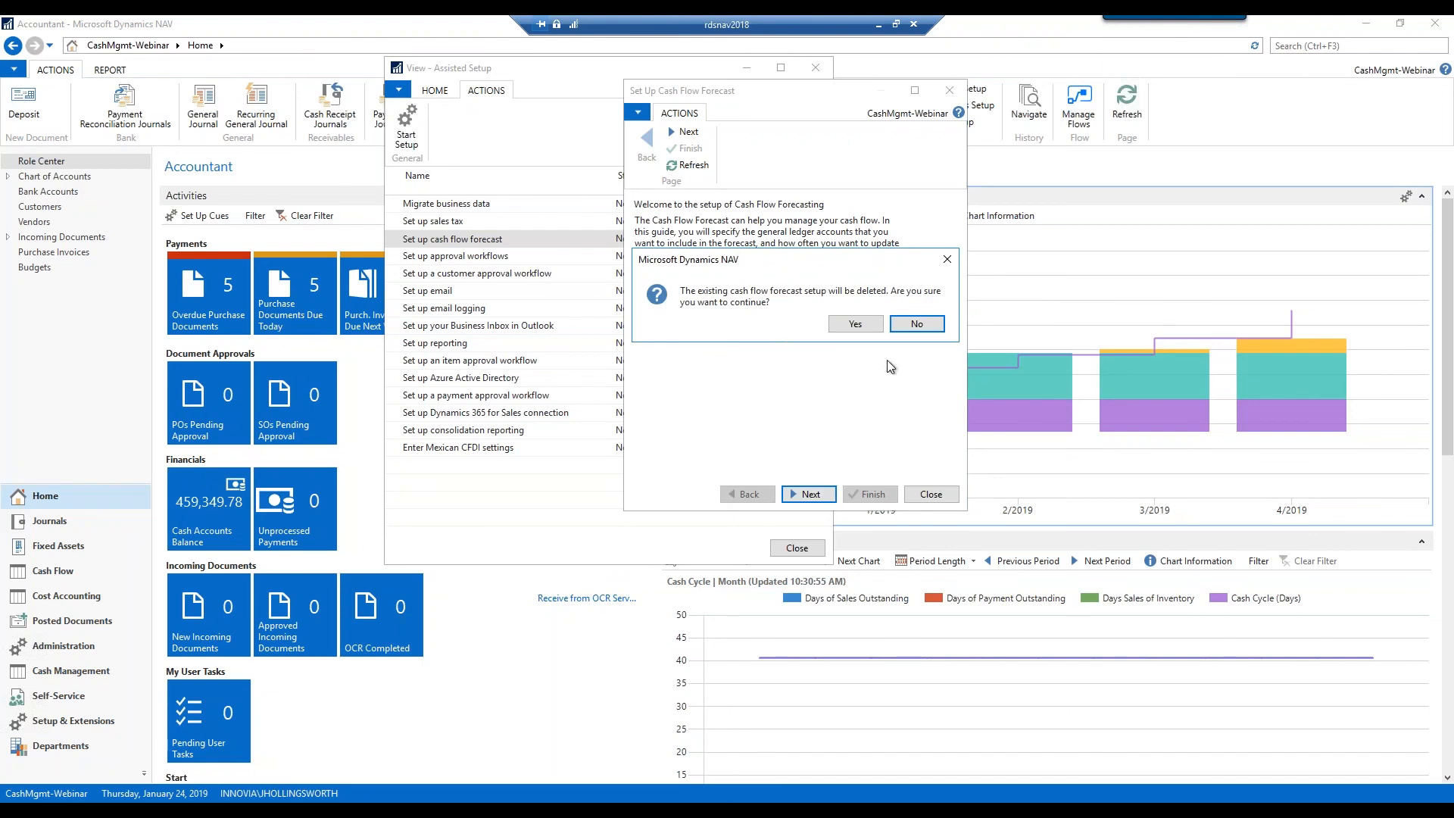
pyautogui.click(852, 330)
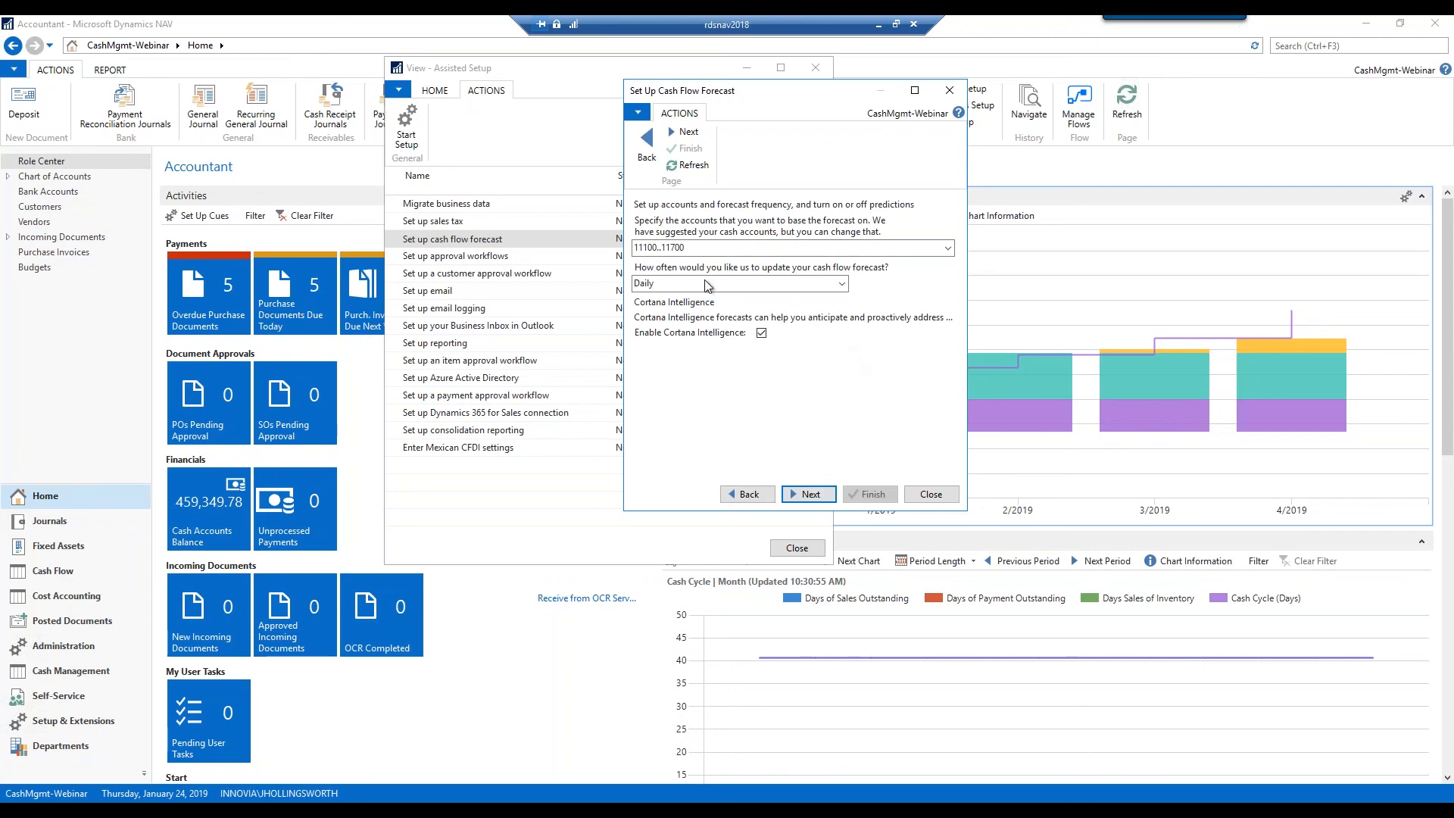
pyautogui.moveTo(703, 246); pyautogui.dragTo(633, 247)
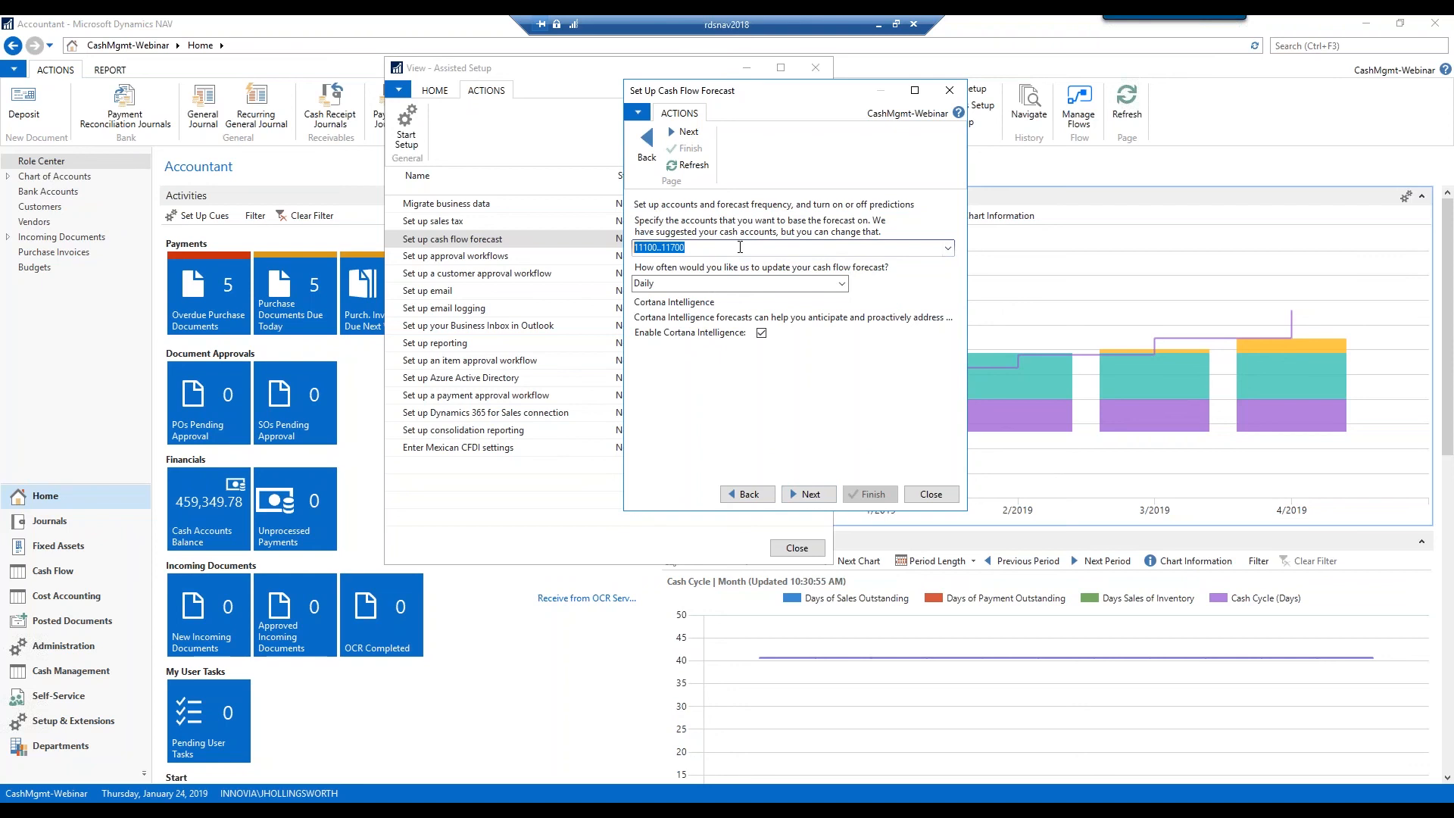
pyautogui.click(845, 285)
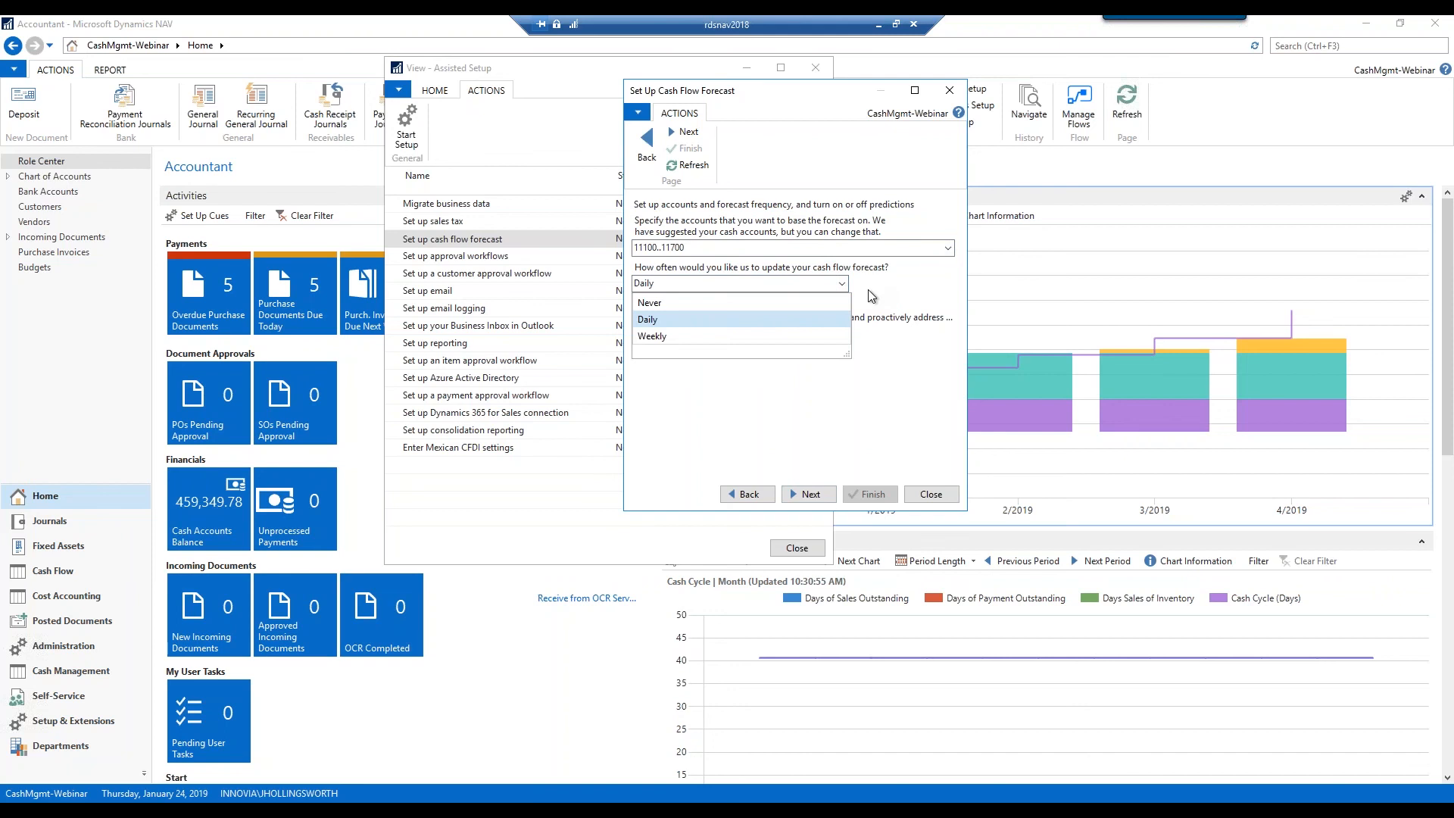
pyautogui.click(889, 401)
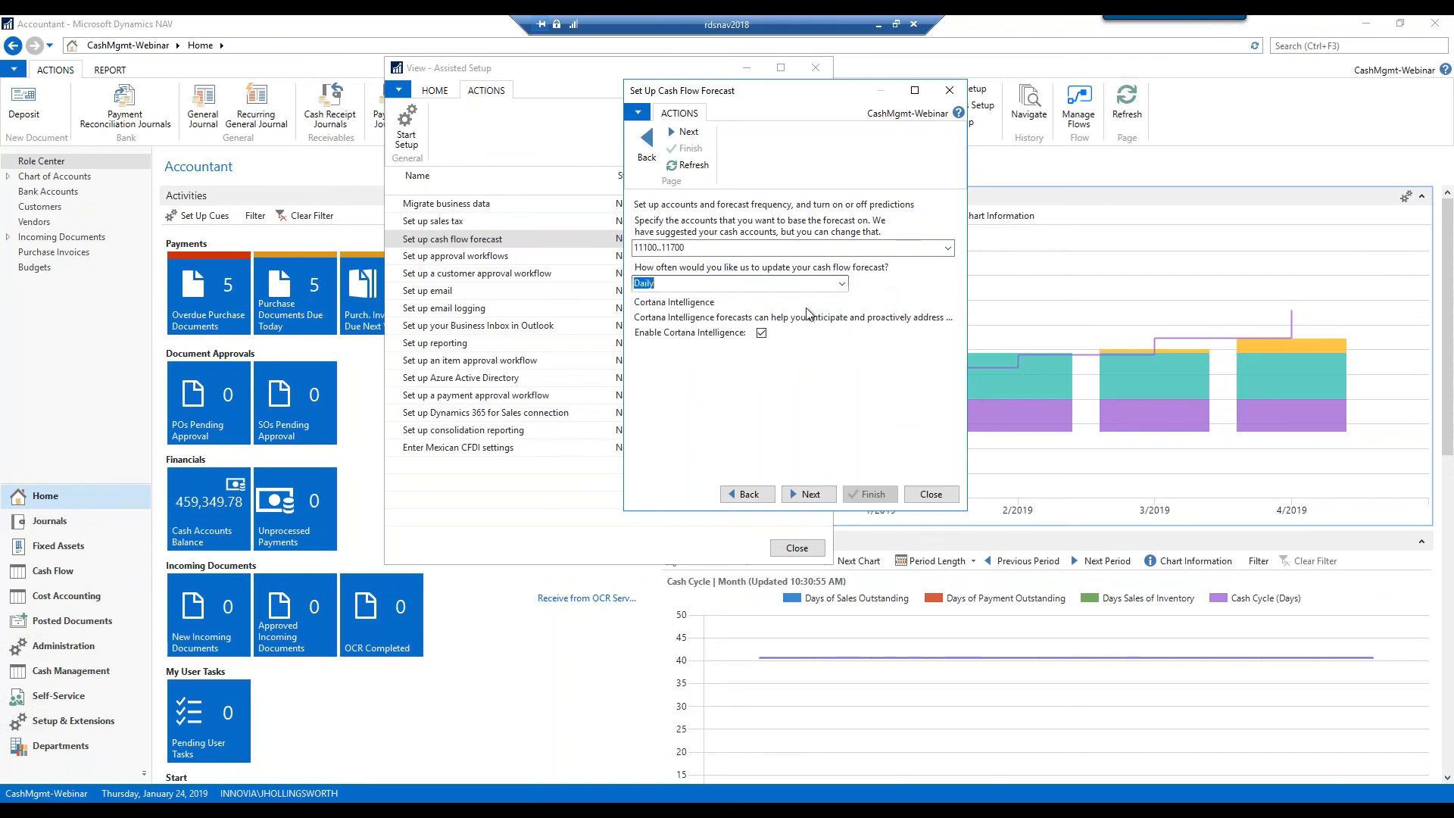
pyautogui.click(761, 332)
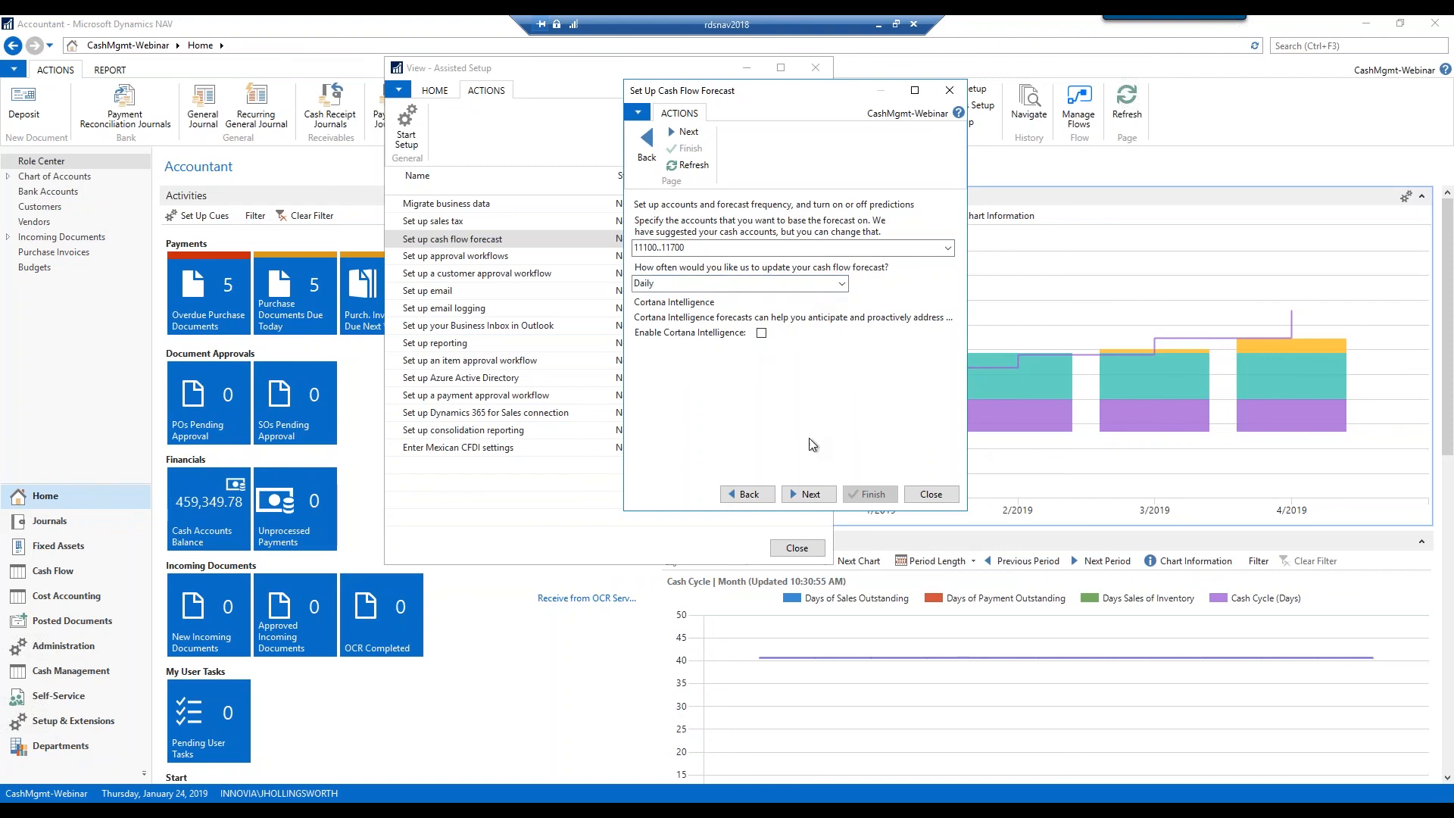
pyautogui.click(831, 492)
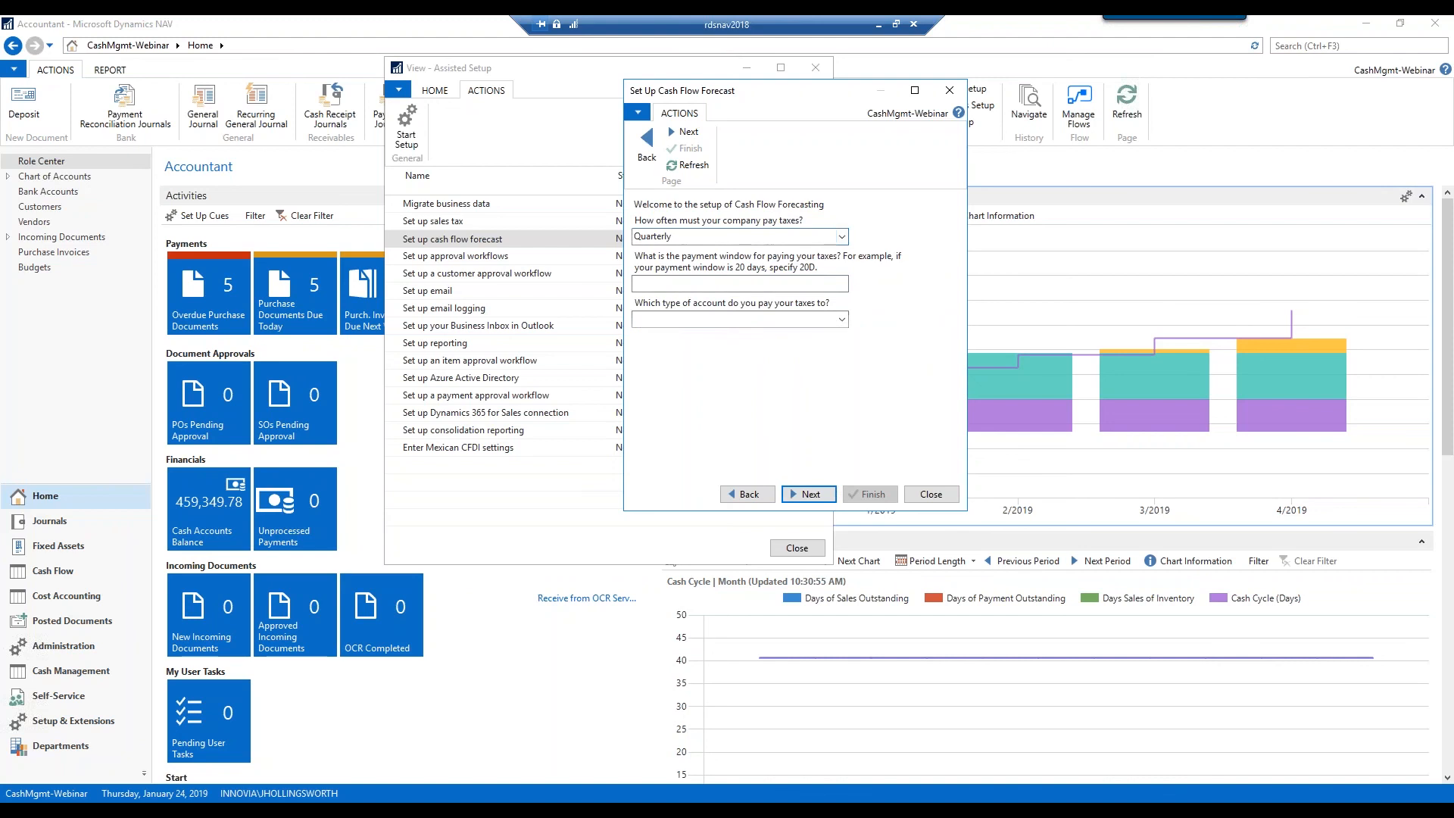
# Leave the tax payment account type blank, finish the wizard, and close Assisted Setup
pyautogui.click(841, 318)
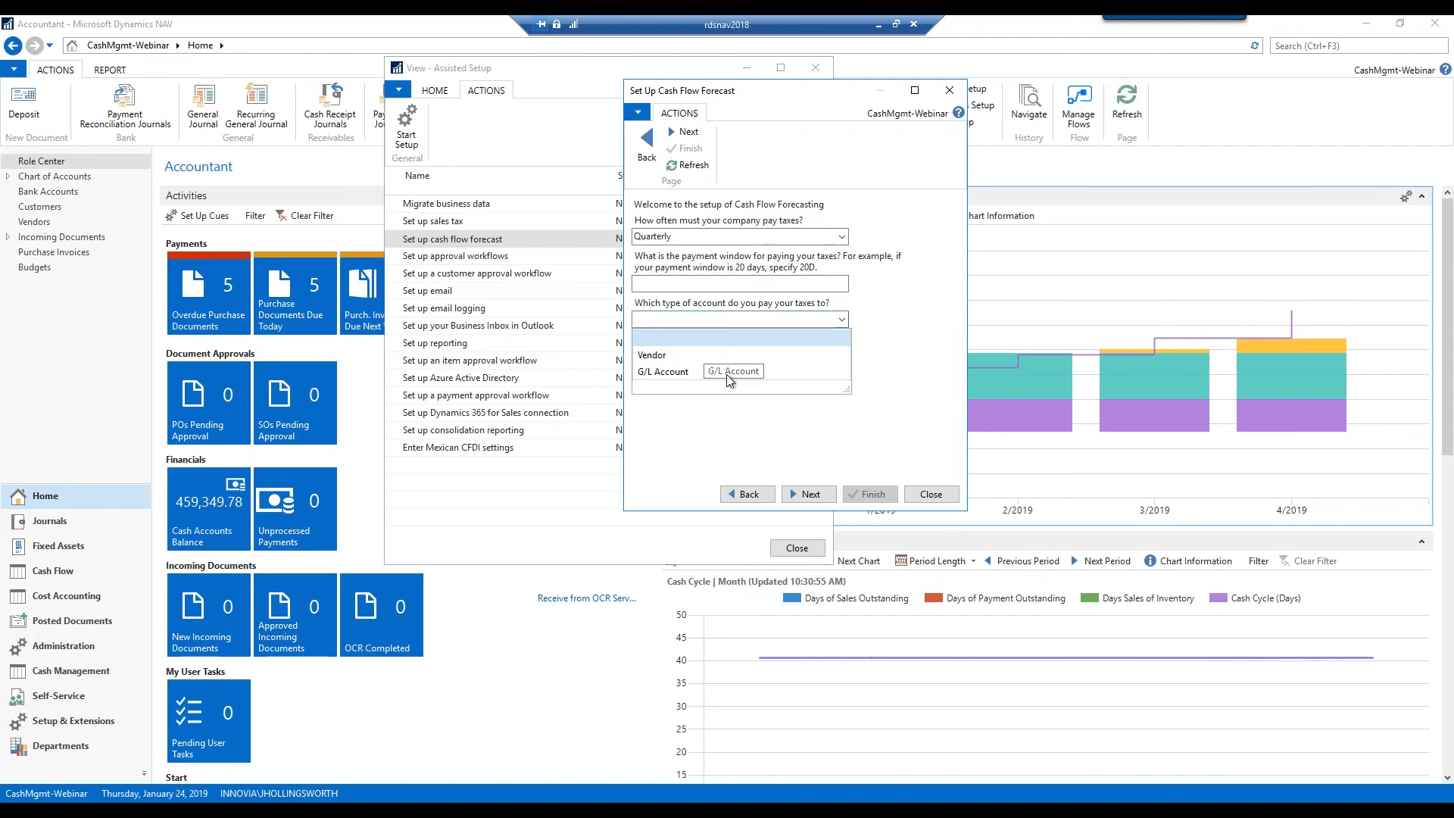
pyautogui.click(801, 489)
pyautogui.click(806, 492)
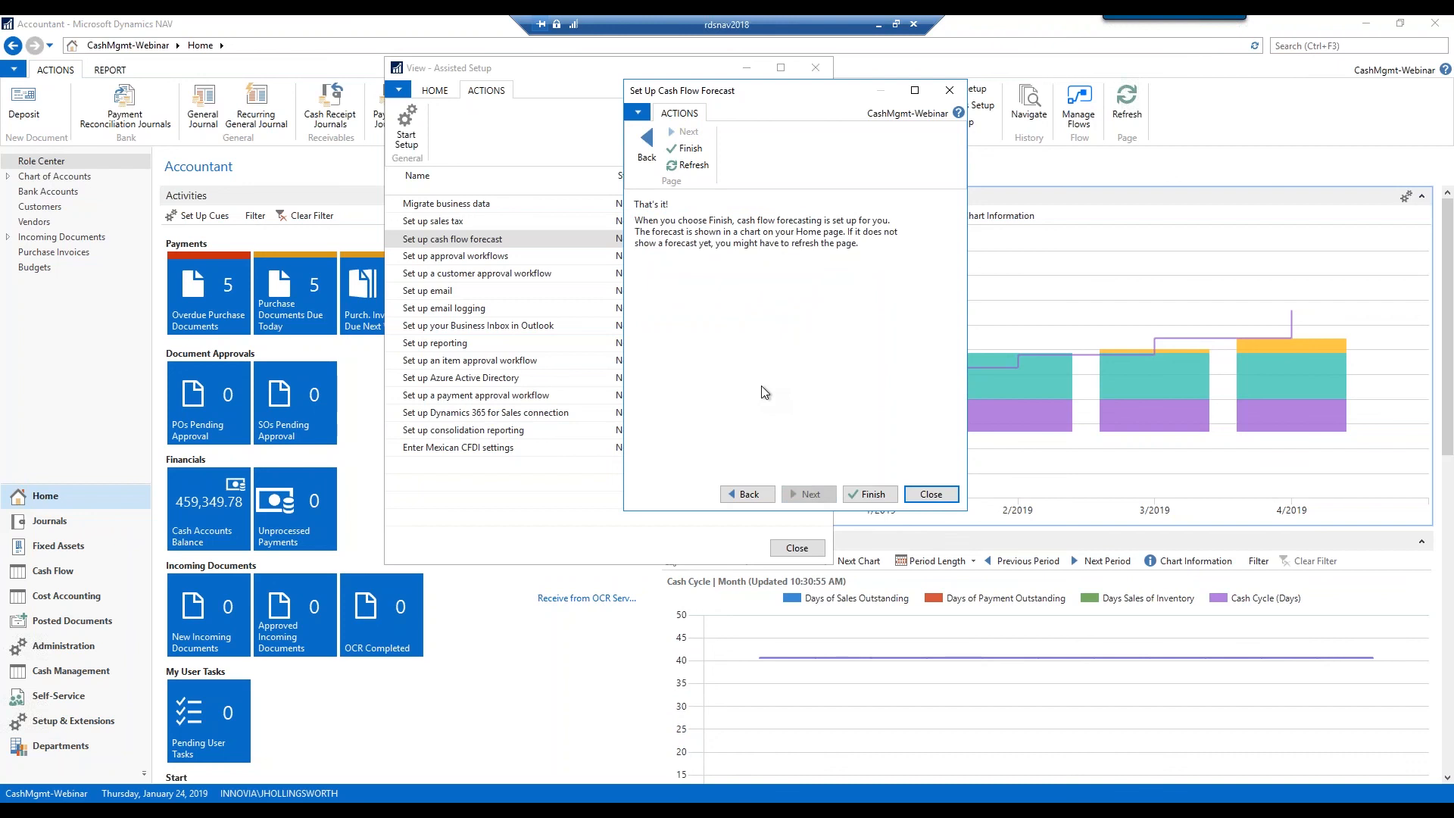
pyautogui.click(873, 494)
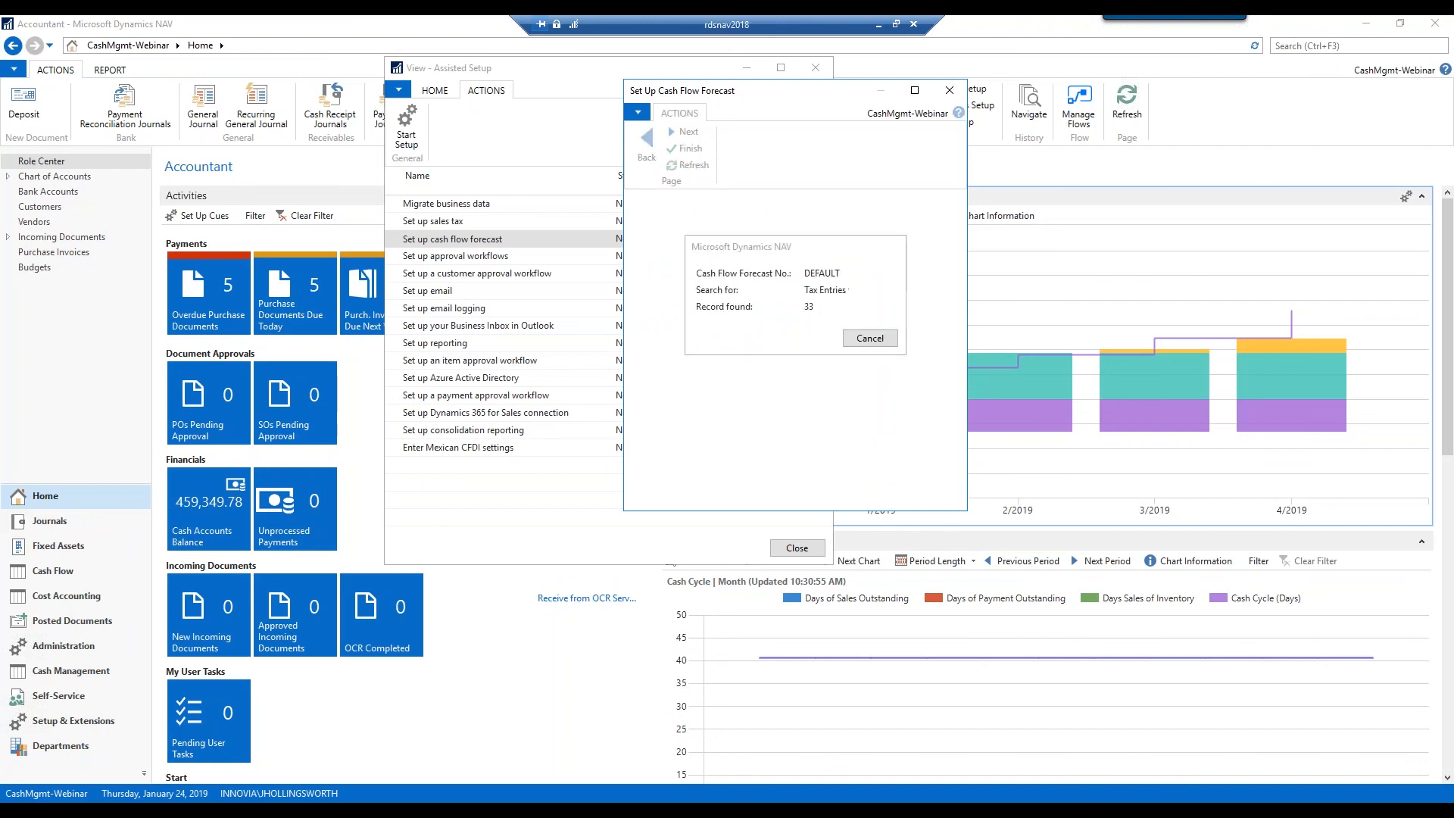
pyautogui.click(816, 74)
# Open the Chart of Cash Flow Accounts and widen the No. column to show full numbers
pyautogui.click(56, 572)
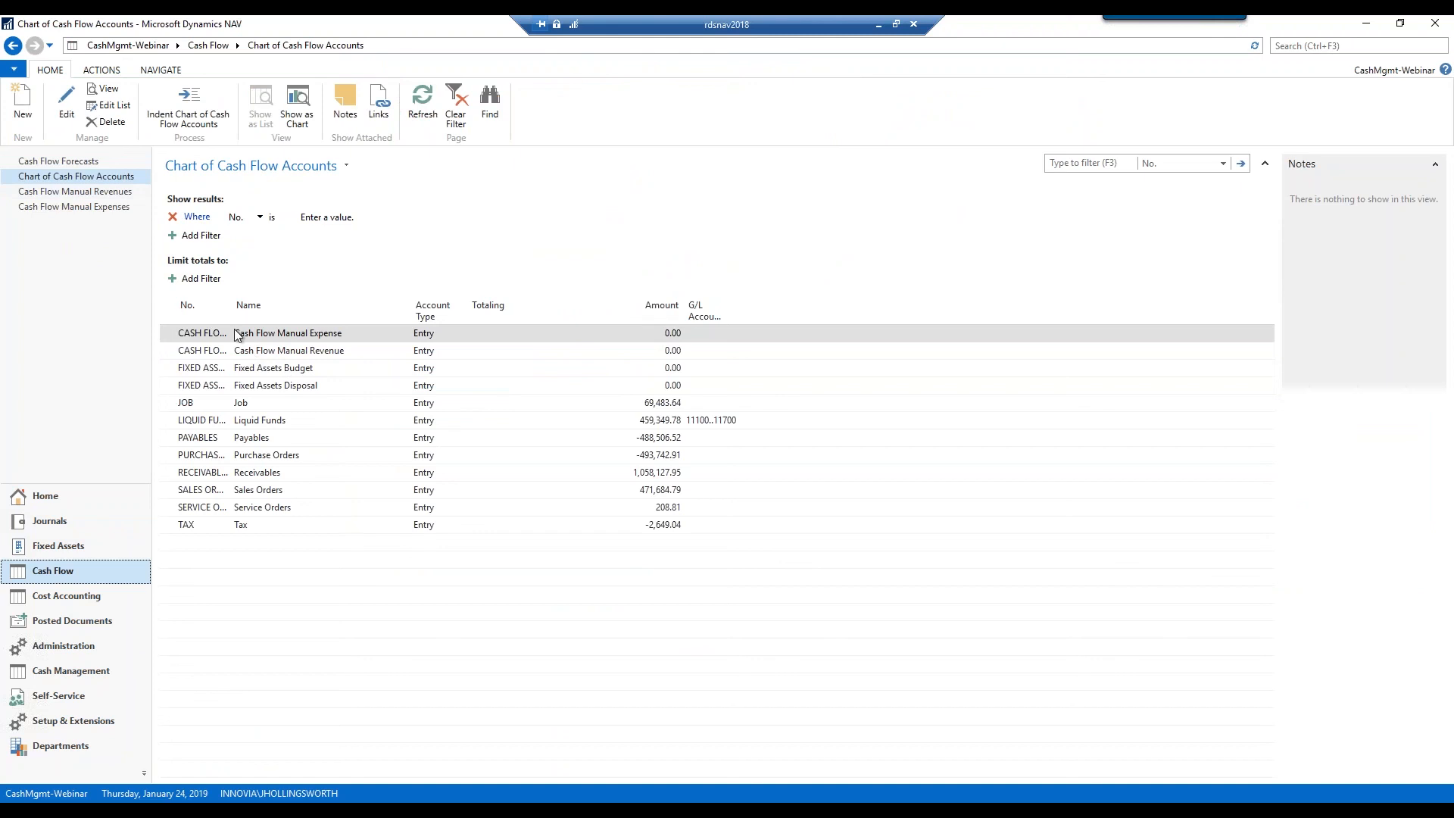
pyautogui.moveTo(232, 314); pyautogui.dragTo(296, 314)
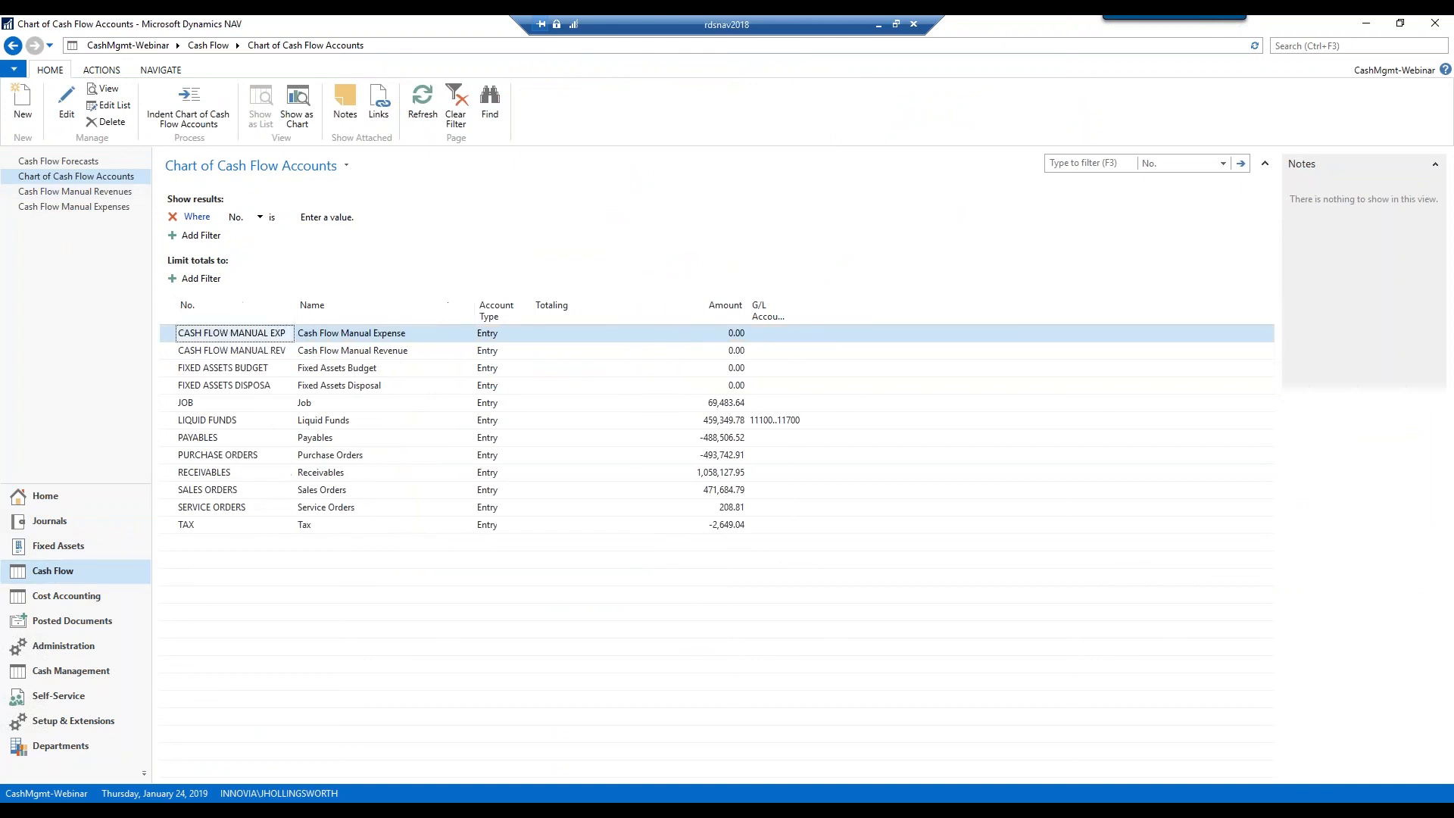